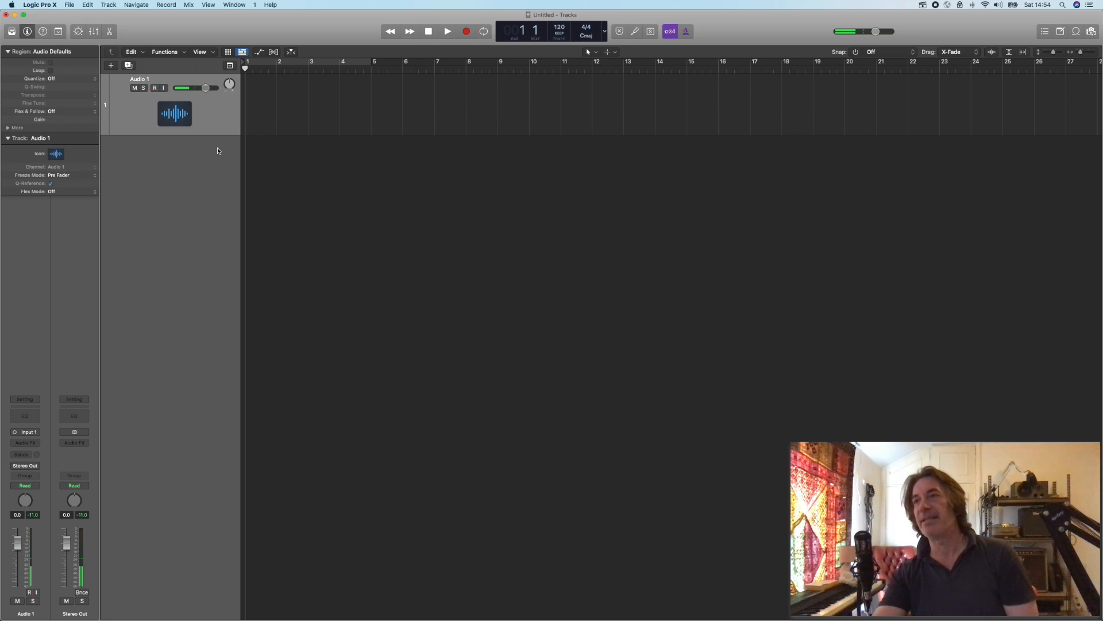
# Add one audio track on Input 1 and reduce the heights of the Audio 1 and Audio 2 tracks
pyautogui.moveTo(215, 134); pyautogui.dragTo(215, 92)
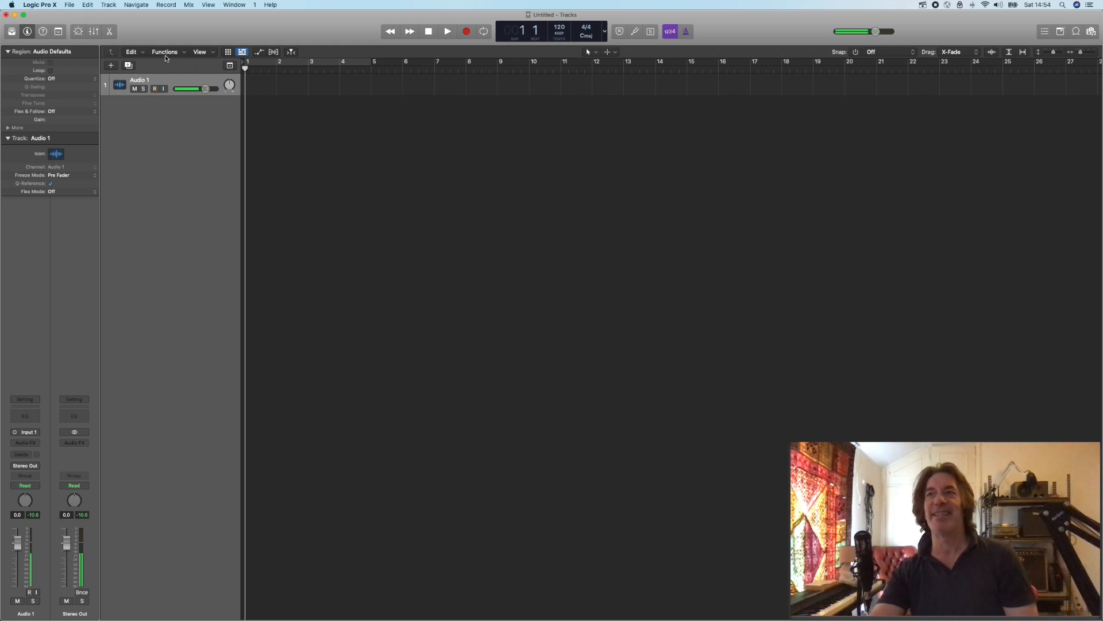
pyautogui.click(112, 67)
pyautogui.click(543, 42)
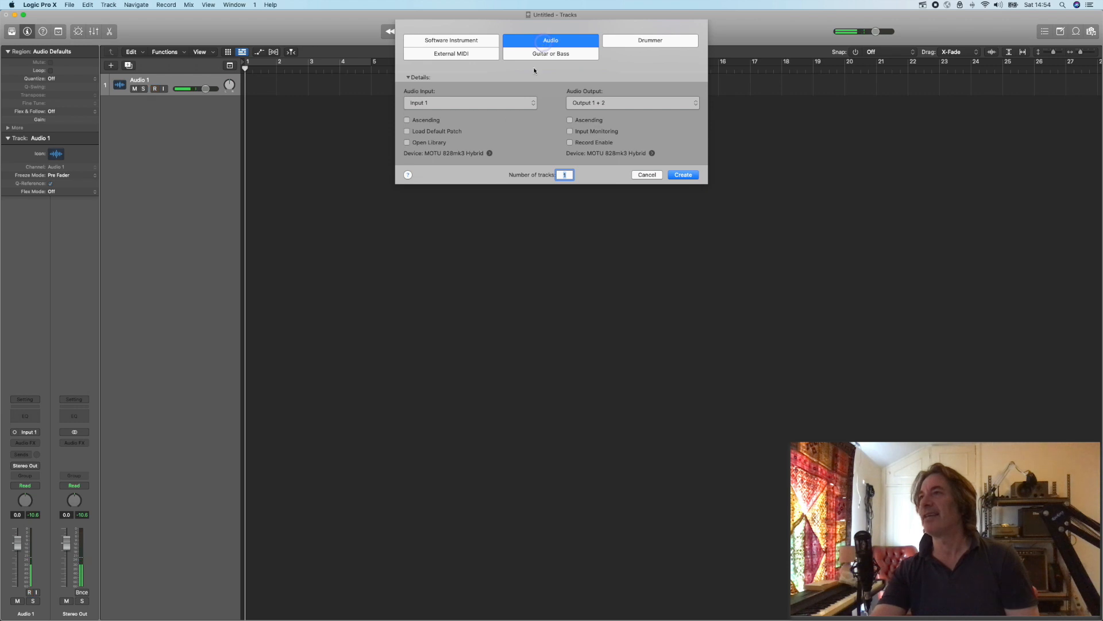
pyautogui.click(693, 175)
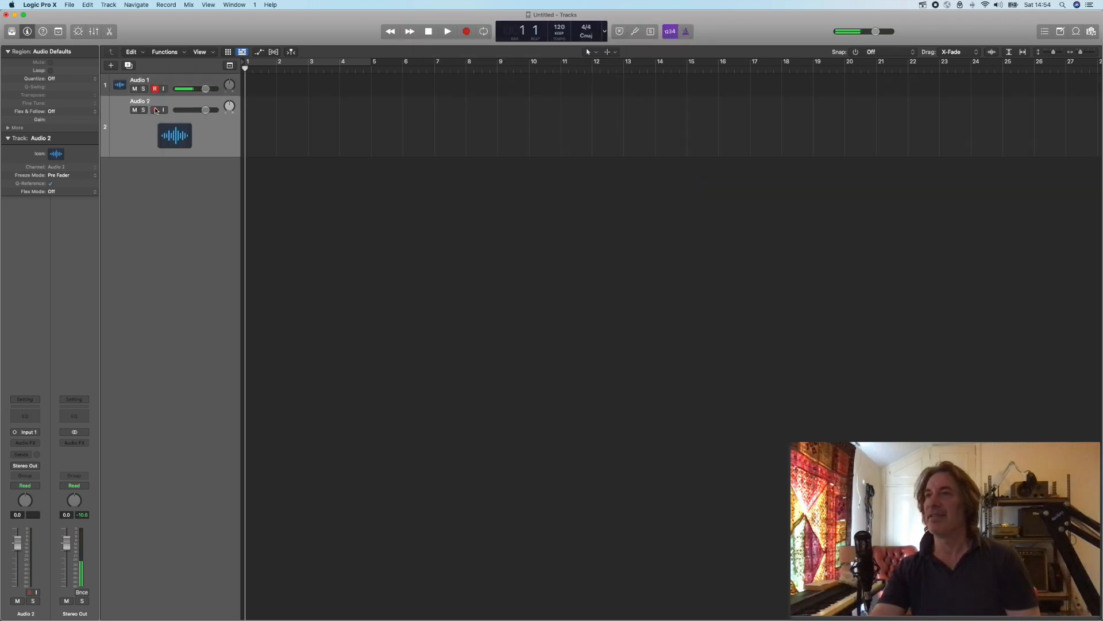
pyautogui.moveTo(196, 158); pyautogui.dragTo(194, 146)
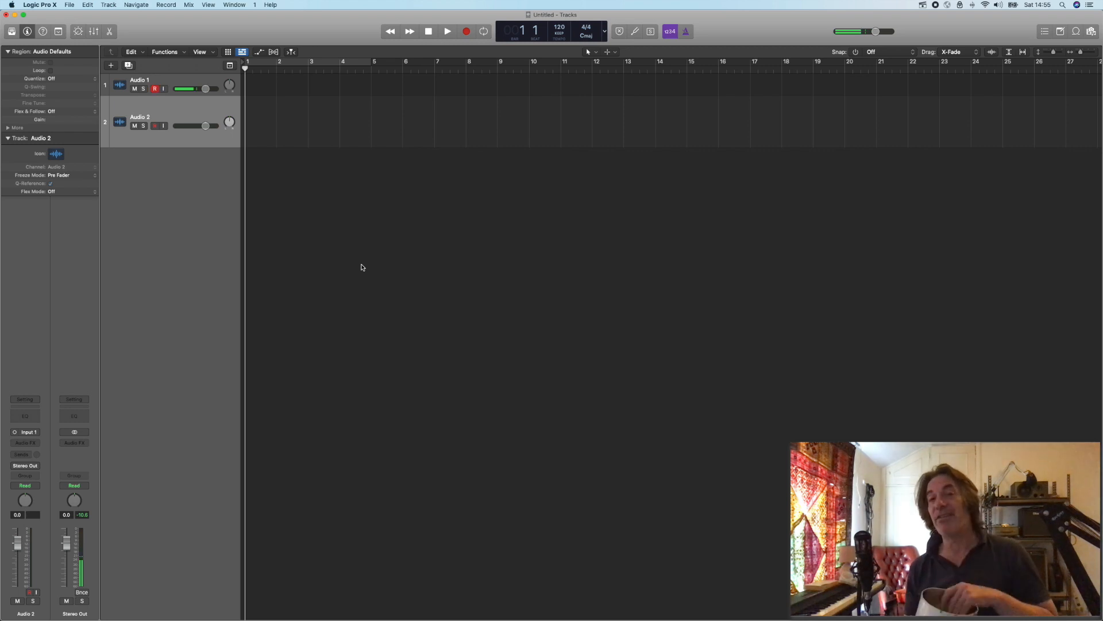
# Record-enable Audio 2 and record a take of percussive sounds from bar 1 to about bar 43
pyautogui.click(154, 126)
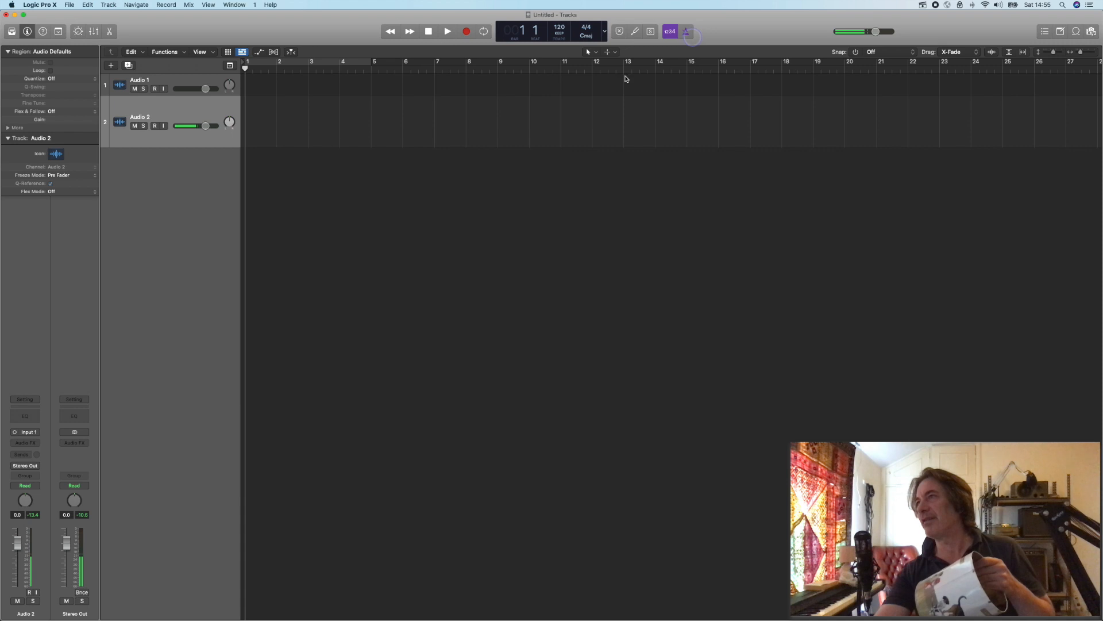
pyautogui.click(466, 32)
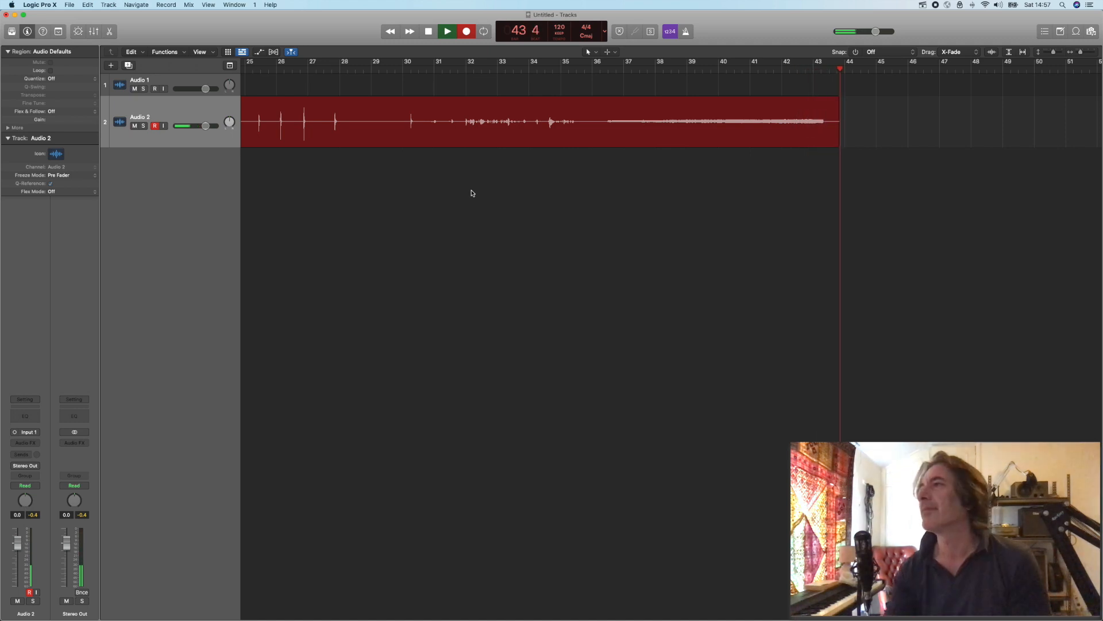
pyautogui.press('space')
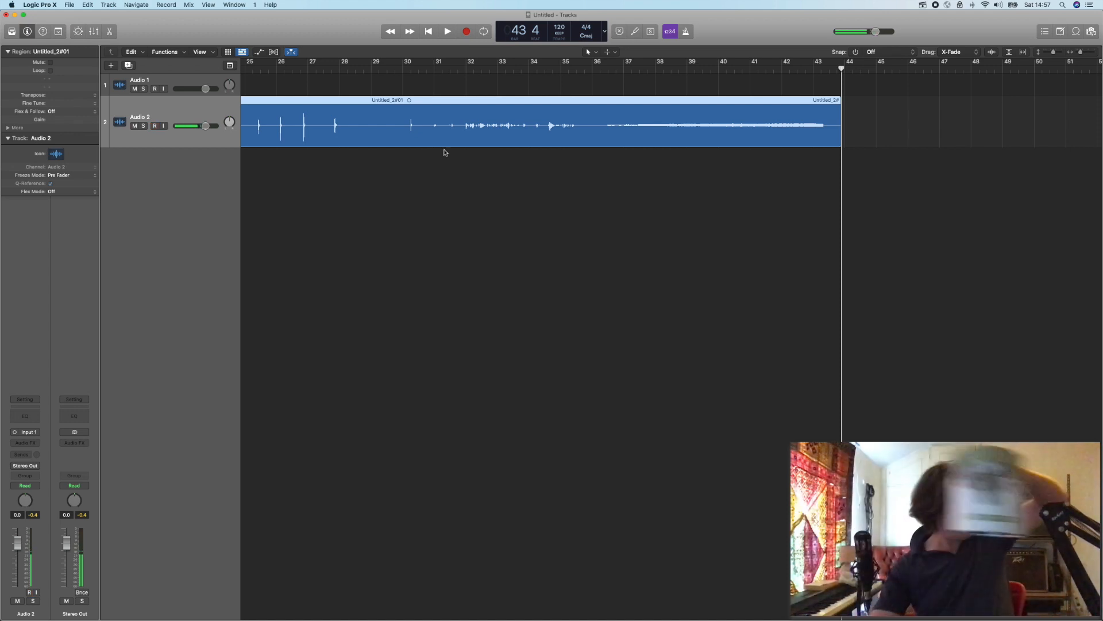
# Play back the Audio 2 recording from about bar 3 and move record-enable to Audio 1
pyautogui.hscroll(-15, 466, 132)
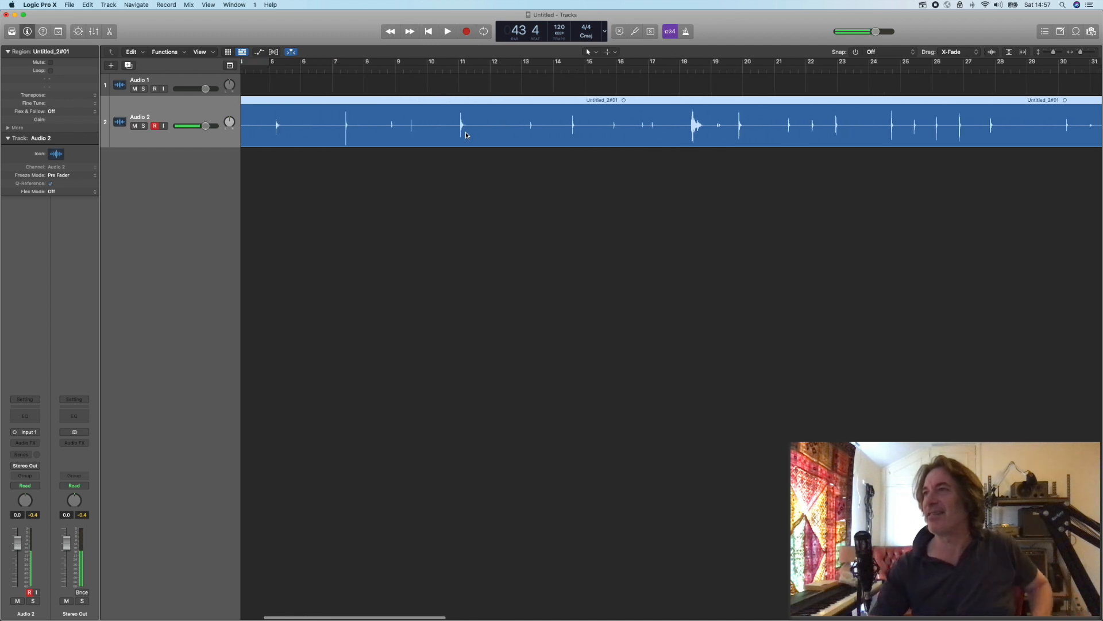
pyautogui.doubleClick(317, 71)
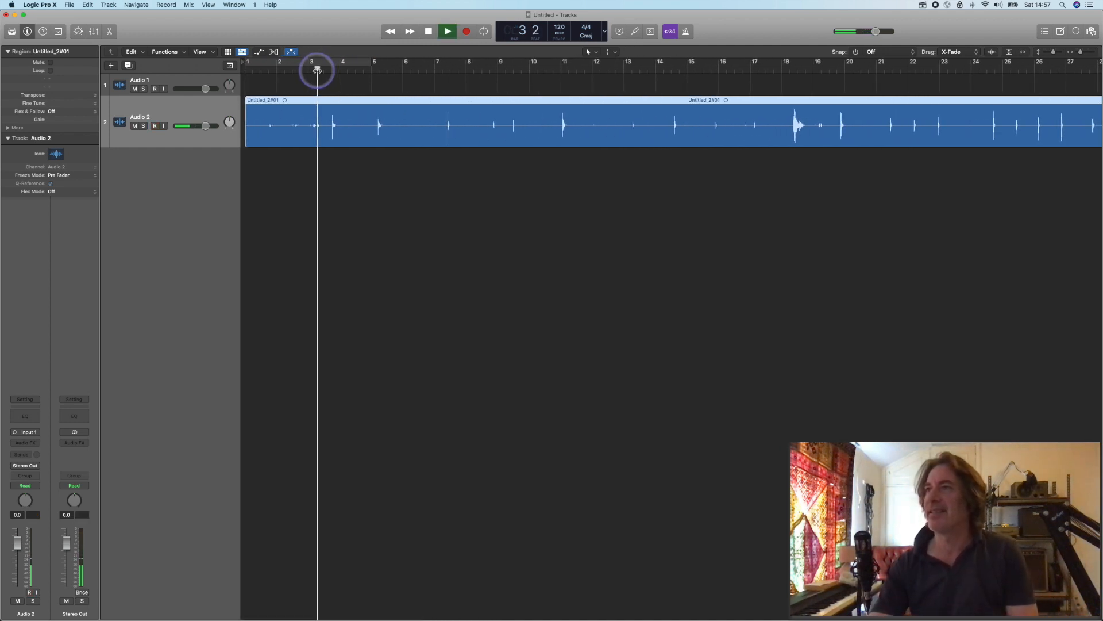
pyautogui.click(154, 90)
pyautogui.click(155, 90)
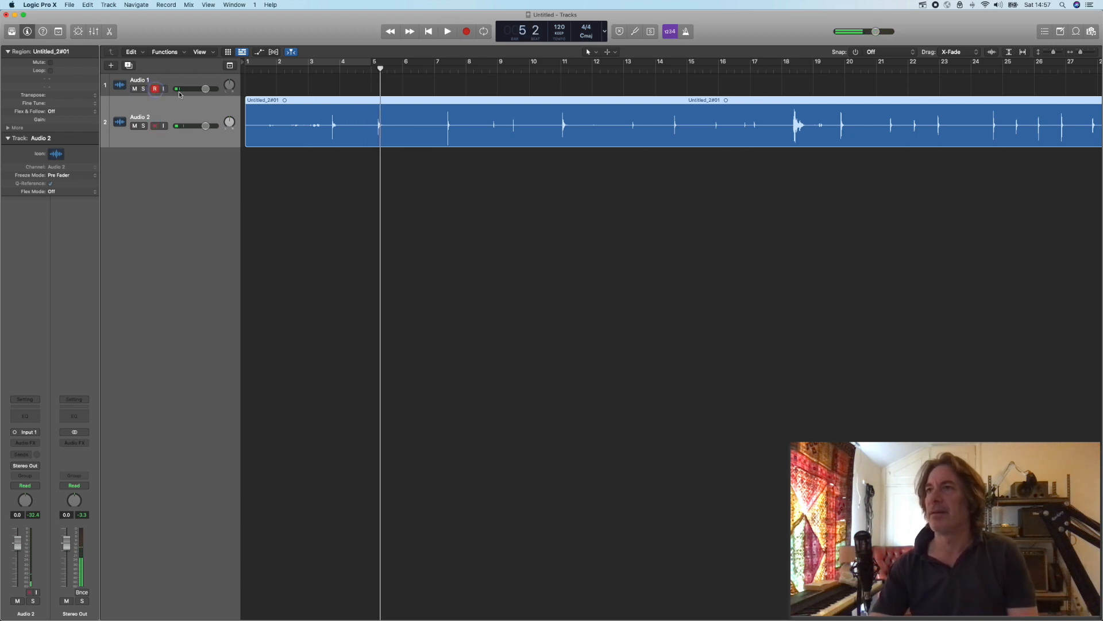
pyautogui.press('space')
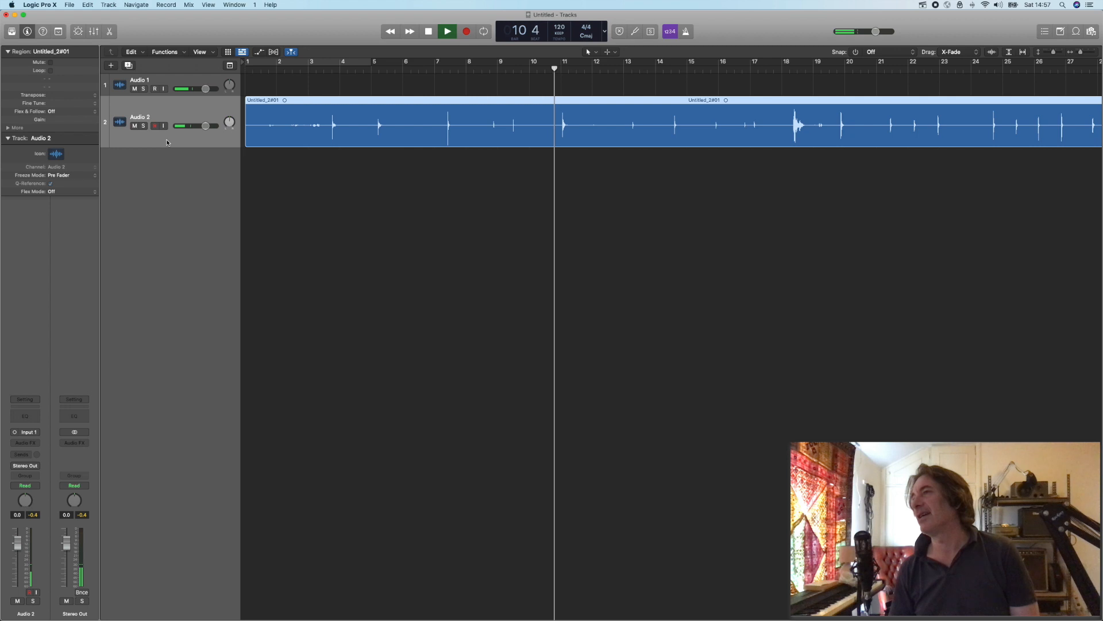
pyautogui.press('space')
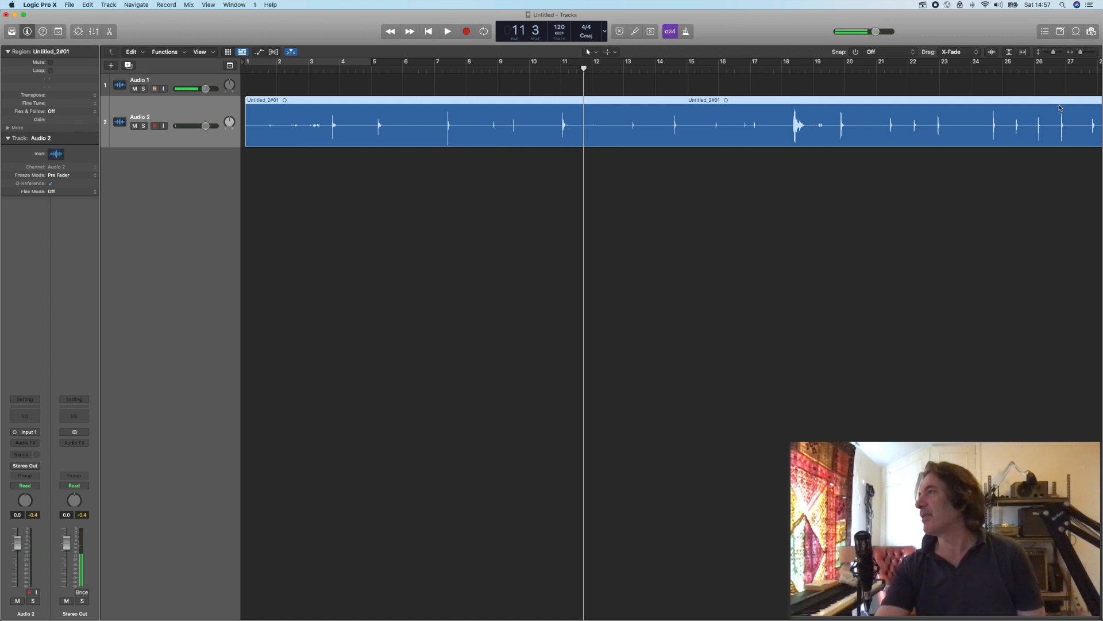
# Assign the Scissors Tool as the secondary tool for the tracks area
pyautogui.click(1089, 54)
pyautogui.click(1089, 54)
pyautogui.click(1089, 54)
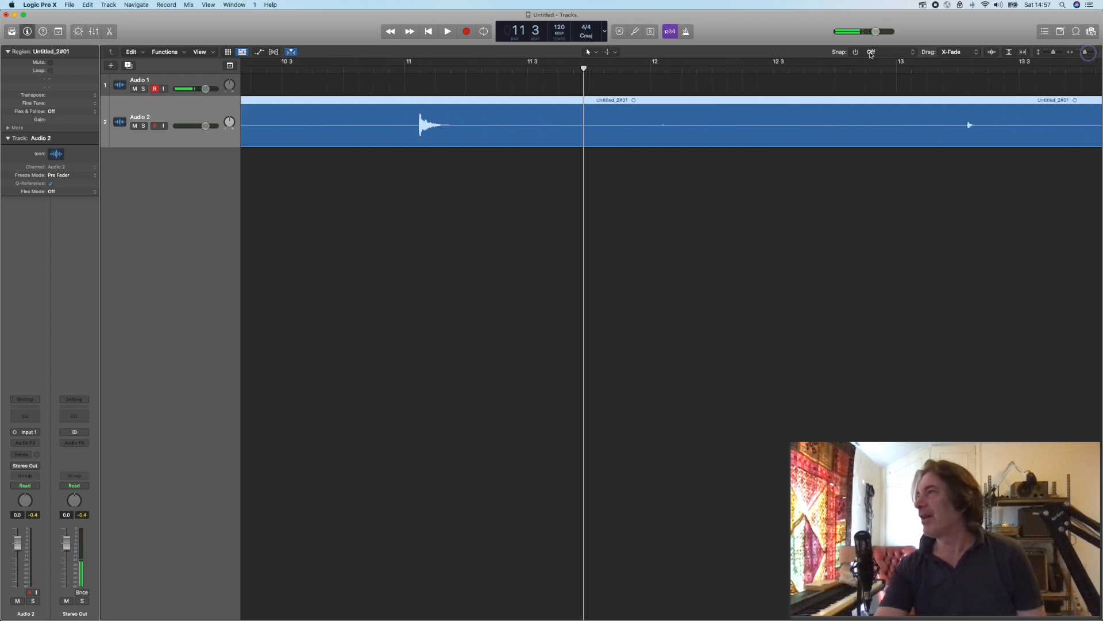
pyautogui.hscroll(-2, 629, 124)
pyautogui.hscroll(-10, 629, 125)
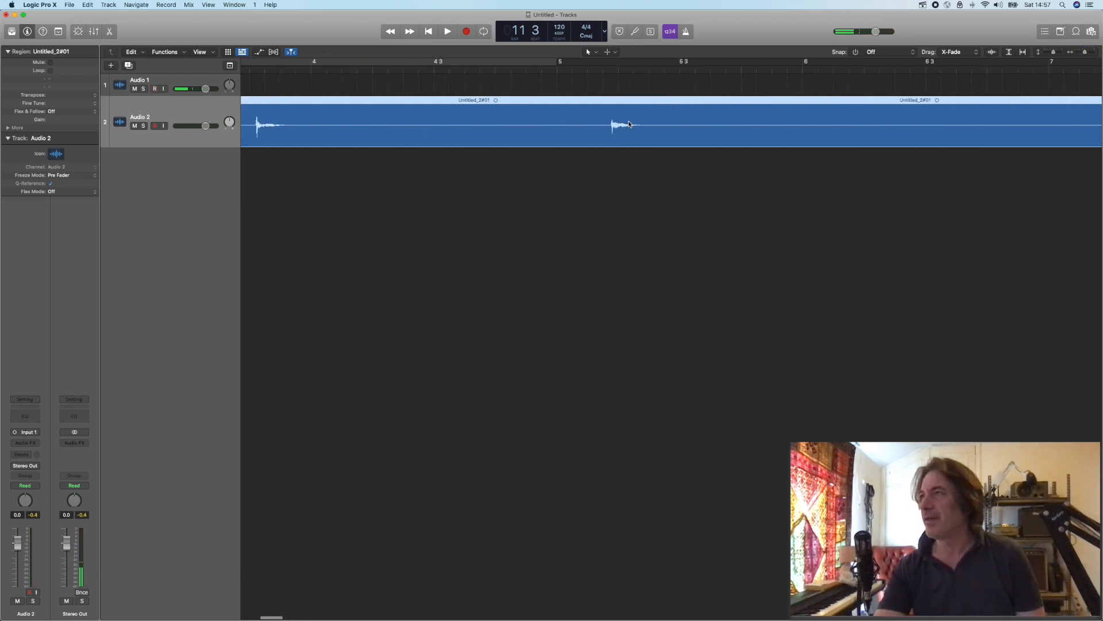
pyautogui.click(608, 53)
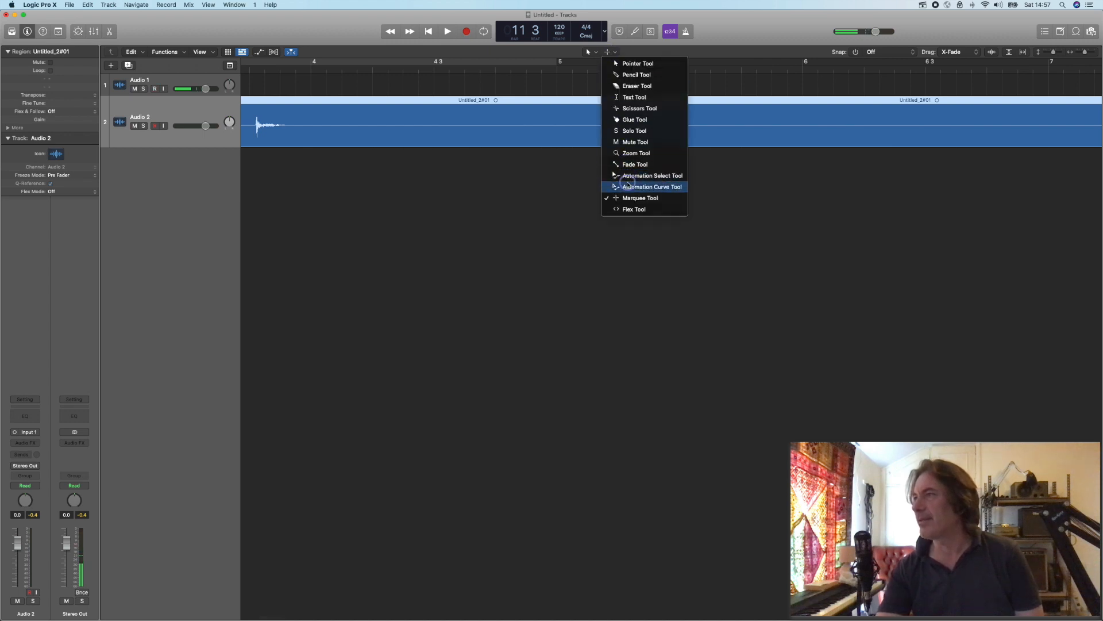
pyautogui.click(639, 108)
# Split the Audio 2 region before and after the hits just before bar 4 and just after bar 5
pyautogui.hscroll(-5, 462, 130)
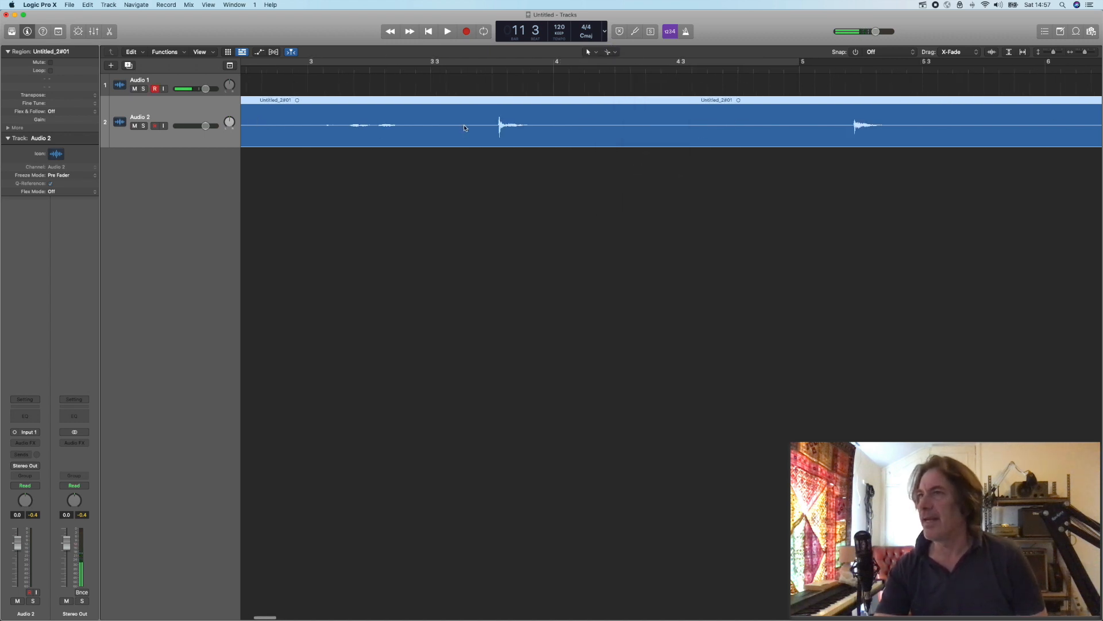
pyautogui.hscroll(3, 462, 130)
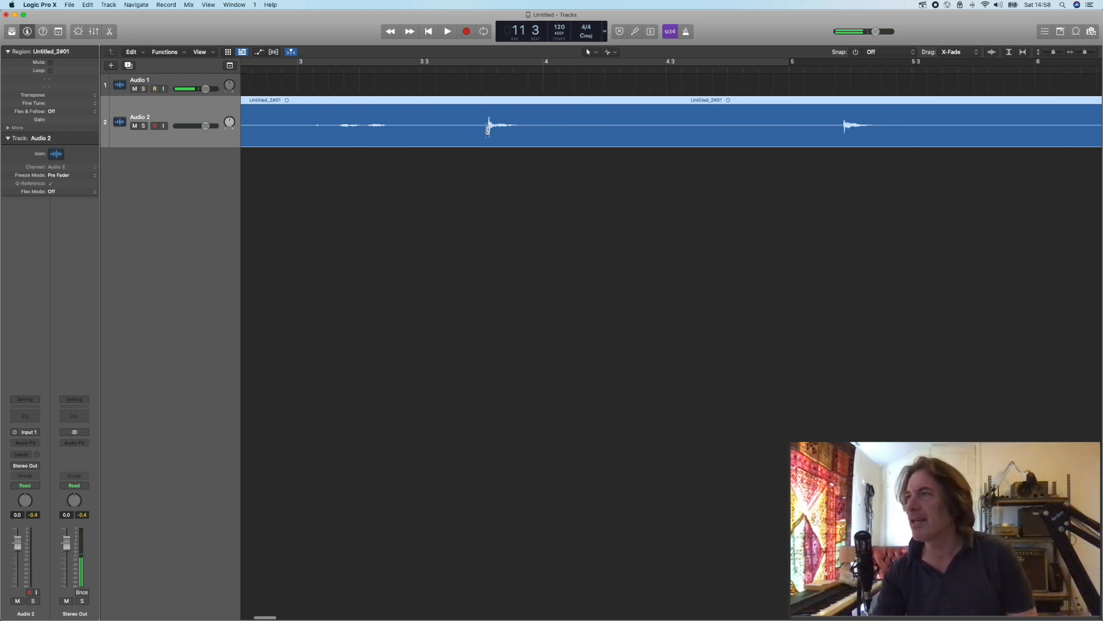
pyautogui.click(488, 126)
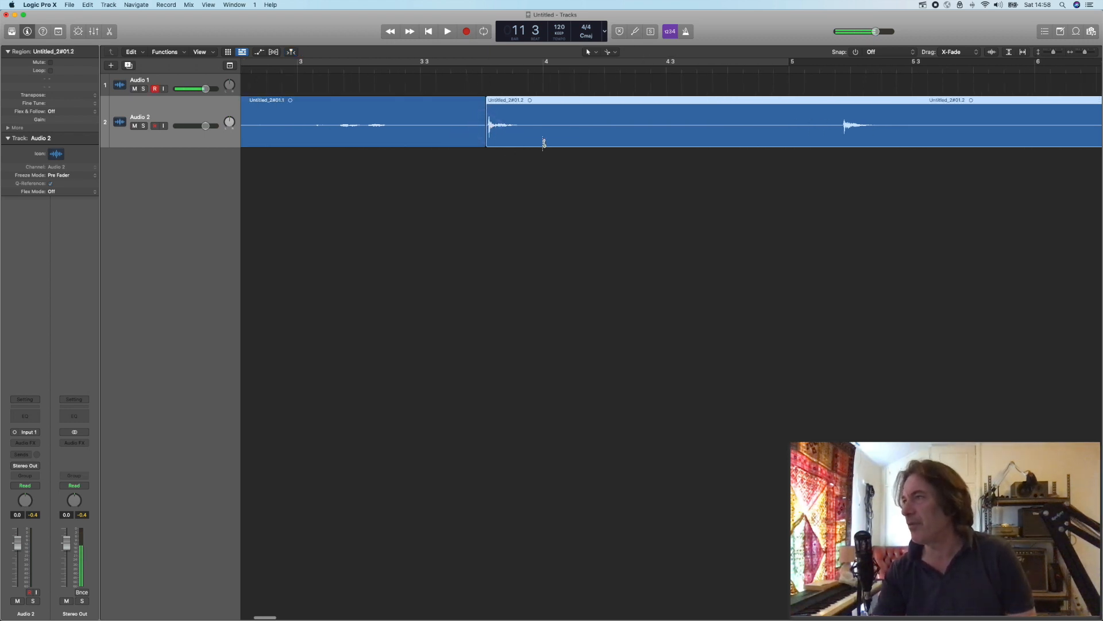
pyautogui.click(569, 127)
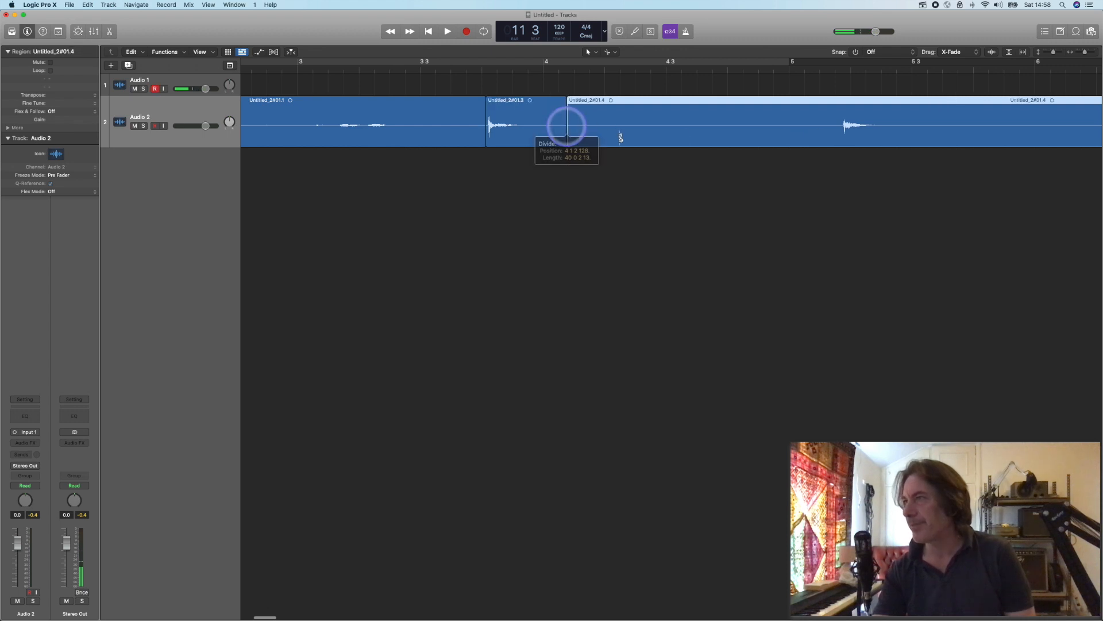
pyautogui.click(843, 128)
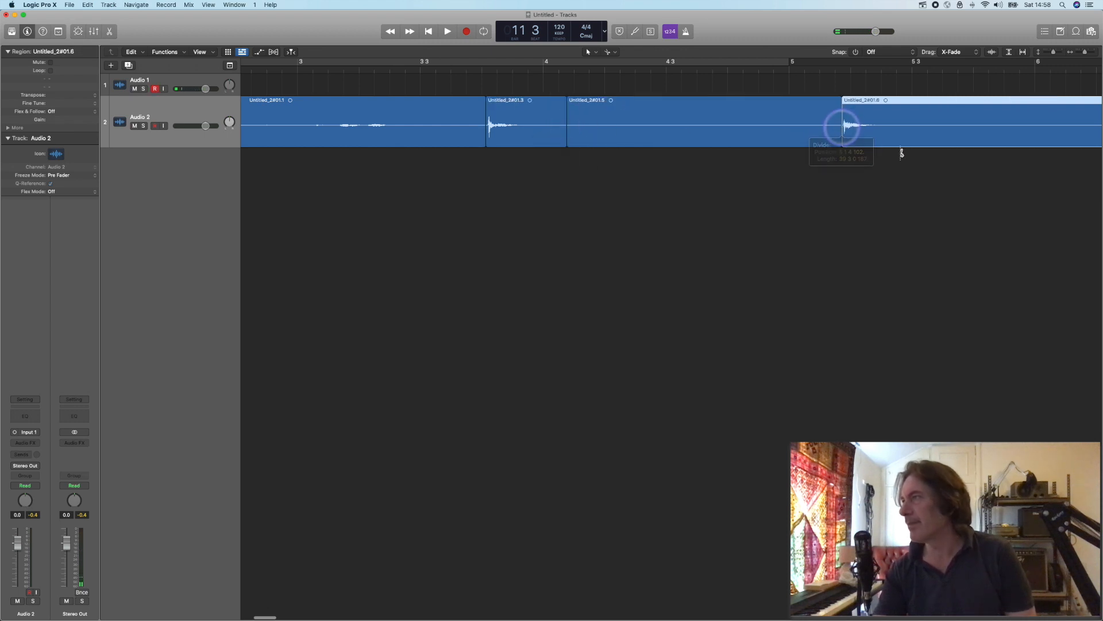
pyautogui.click(933, 126)
# Delete the region before the first hit and the silent region between the first two hits
pyautogui.click(438, 135)
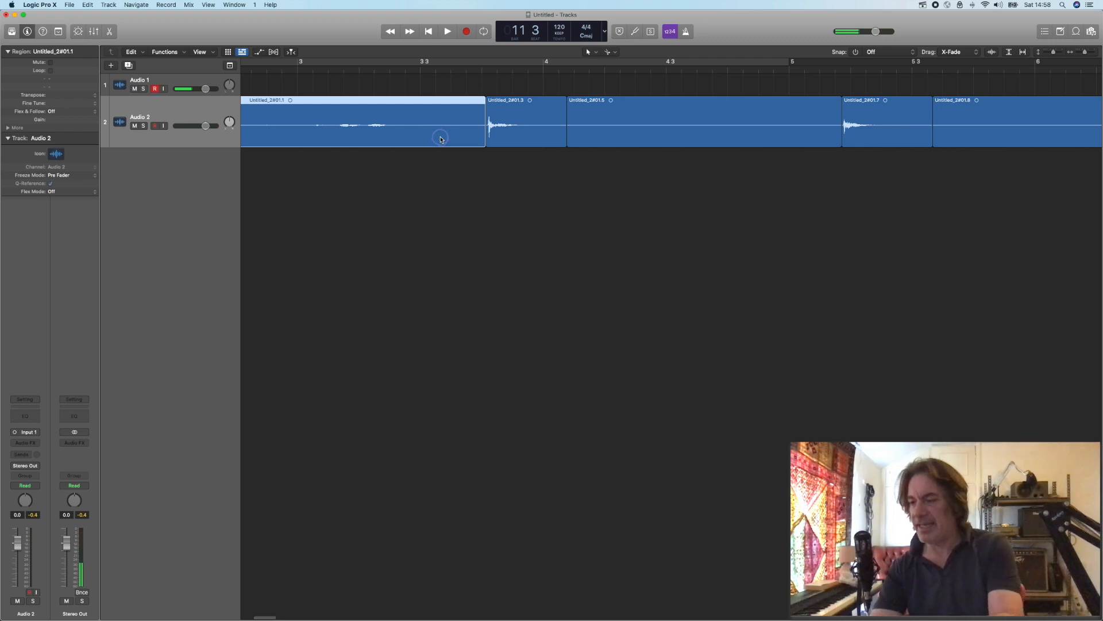
pyautogui.press('Delete')
pyautogui.click(674, 138)
pyautogui.press('Delete')
# Isolate the hit near bar 7 beat 3 with cuts on both sides and delete the silent region before it
pyautogui.hscroll(10, 681, 168)
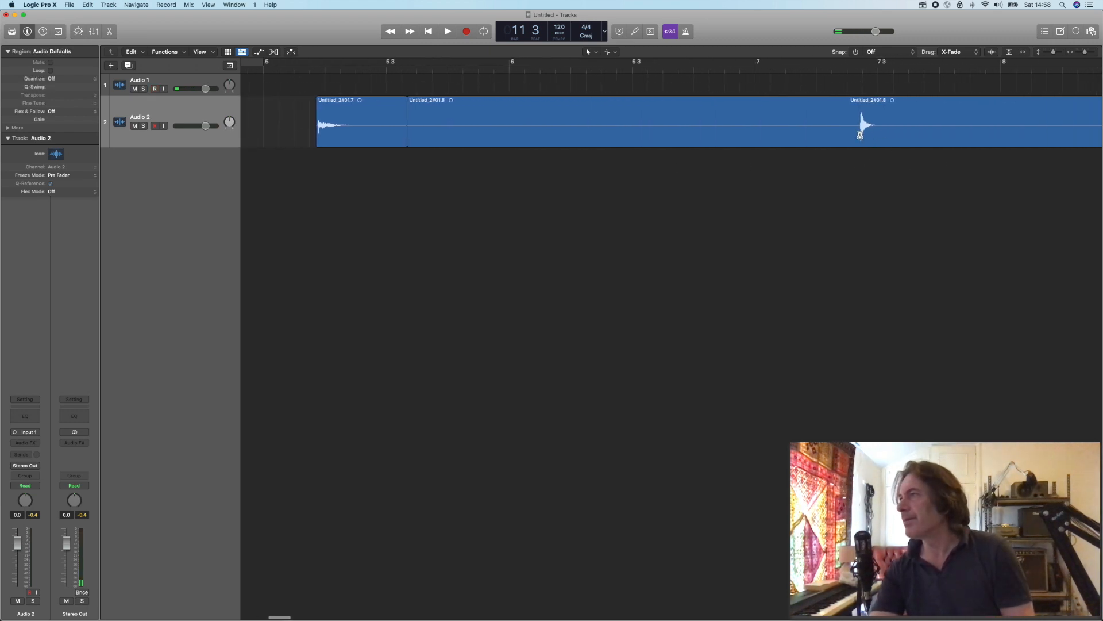
pyautogui.click(860, 135)
pyautogui.hscroll(5, 883, 146)
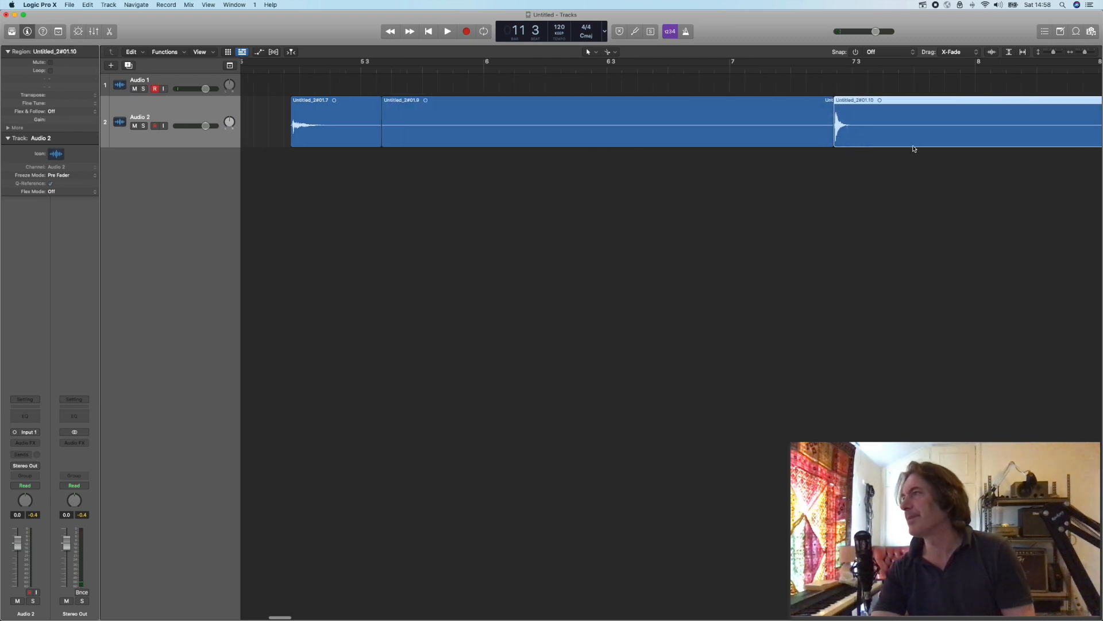
pyautogui.click(692, 128)
pyautogui.hscroll(-6, 548, 141)
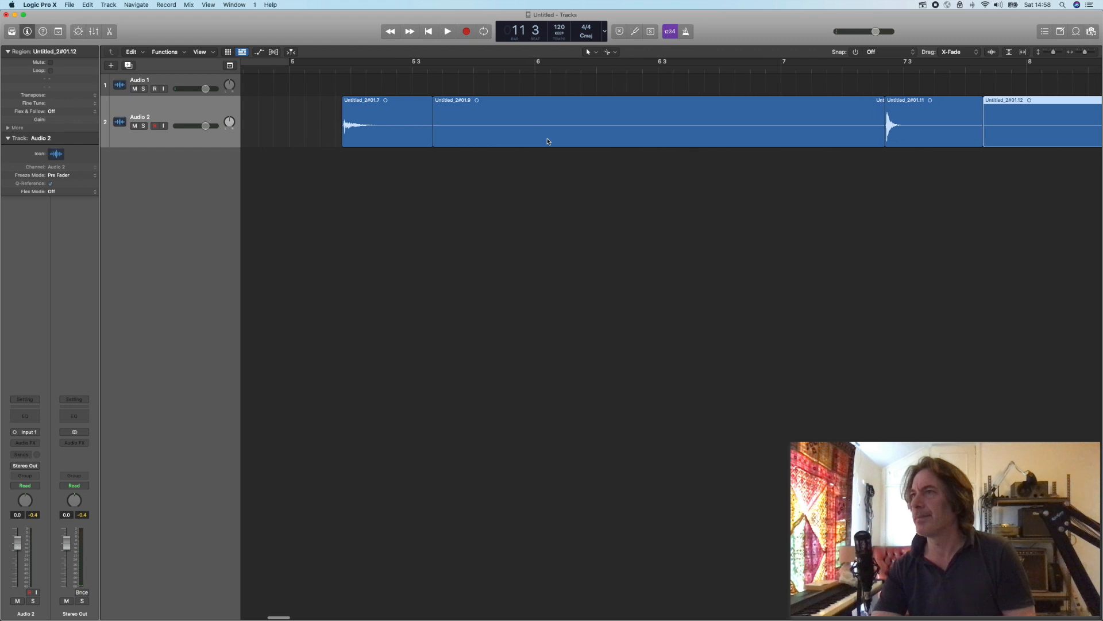
pyautogui.click(593, 142)
pyautogui.press('Delete')
# Split the Audio 2 recording around the two quiet hits just before bar 9 and near bar 9 beat 3
pyautogui.hscroll(13, 782, 159)
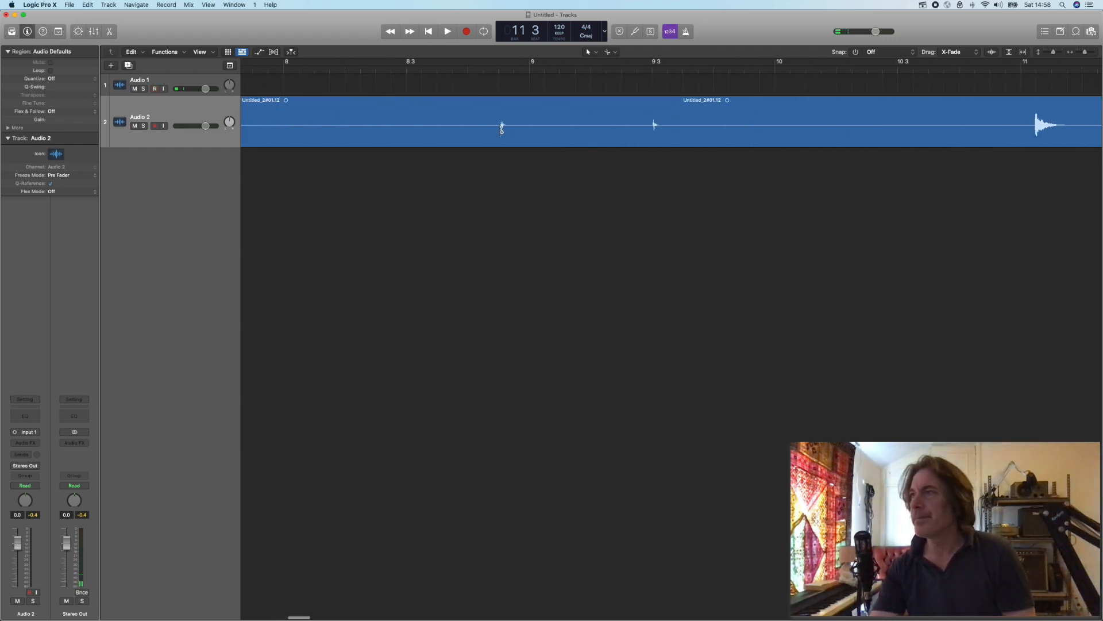
pyautogui.click(500, 124)
pyautogui.click(546, 133)
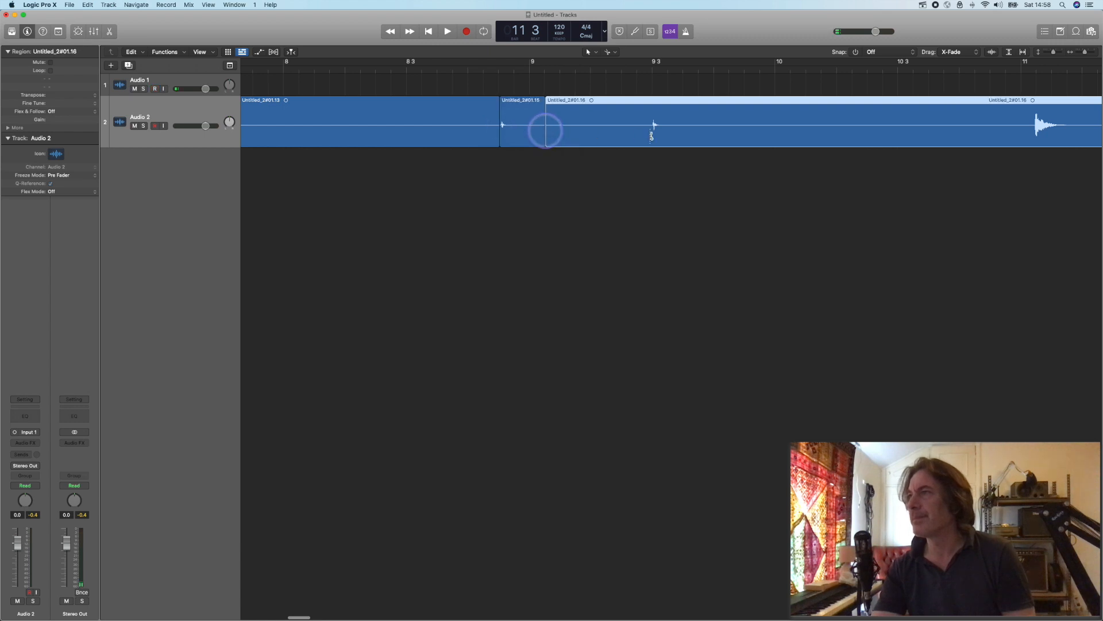
pyautogui.click(652, 132)
pyautogui.click(742, 135)
# Split the Audio 2 recording around the hits just after bar 11, after bar 13 and near bar 14 beat 3
pyautogui.hscroll(10, 753, 144)
pyautogui.click(666, 128)
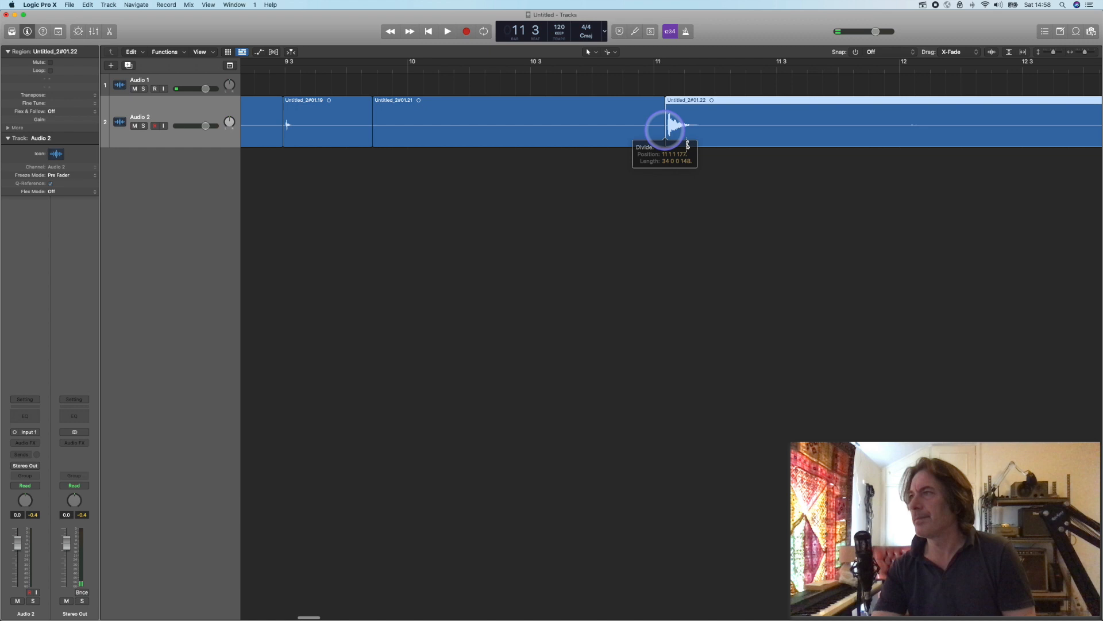
pyautogui.click(729, 128)
pyautogui.hscroll(15, 724, 150)
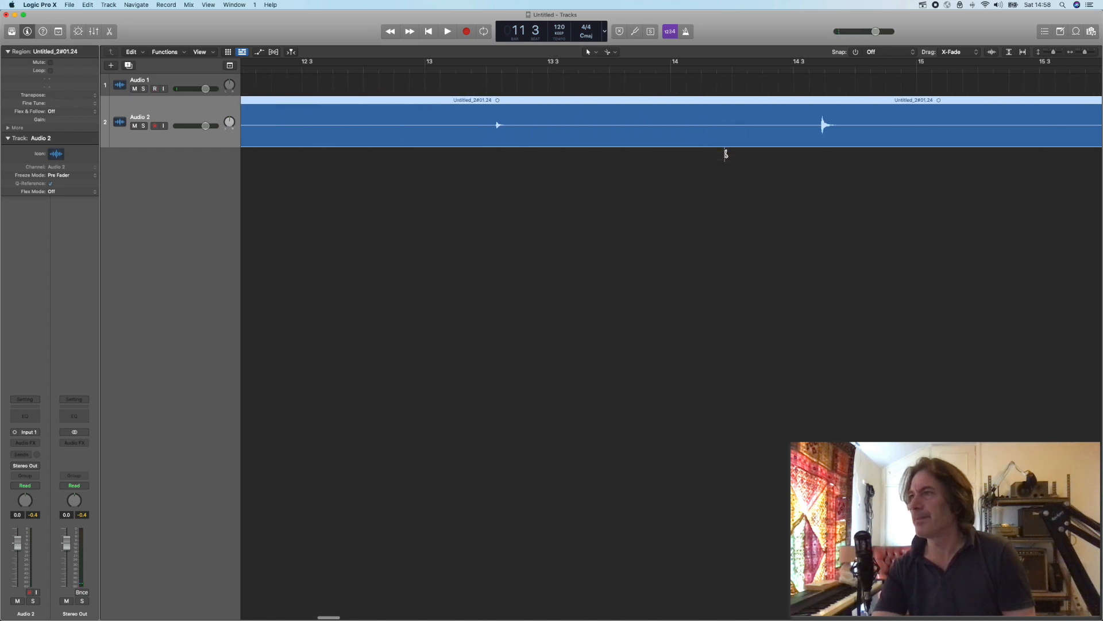
pyautogui.click(495, 131)
pyautogui.click(551, 131)
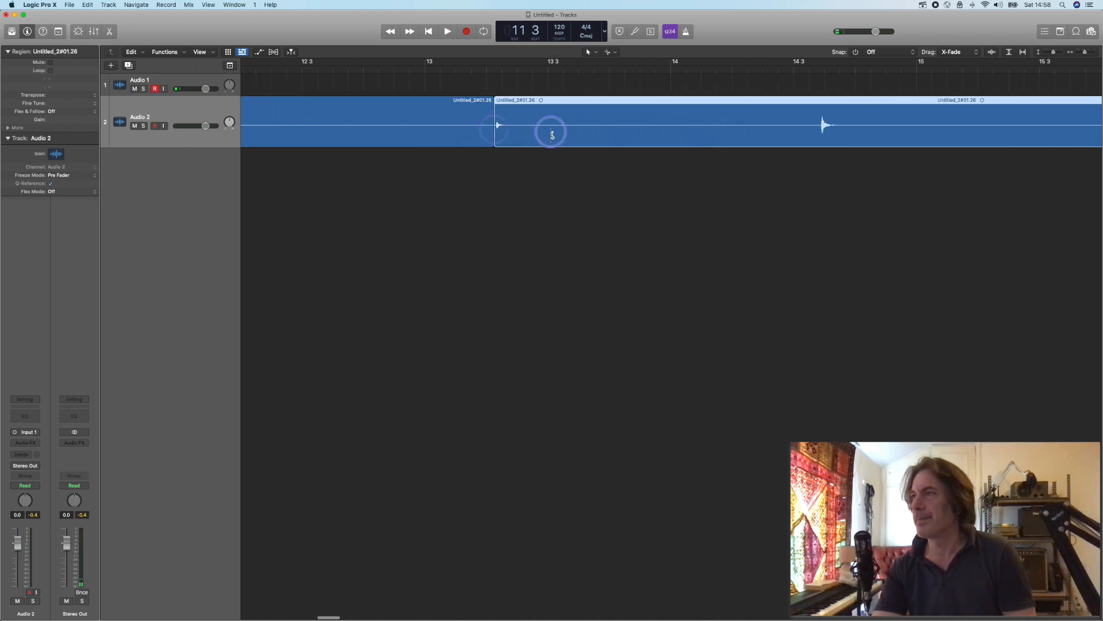
pyautogui.click(820, 129)
pyautogui.click(914, 129)
# Split the Audio 2 recording around the three quiet hits just before bar 16, before bar 17 and after bar 17
pyautogui.hscroll(10, 876, 153)
pyautogui.hscroll(5, 804, 146)
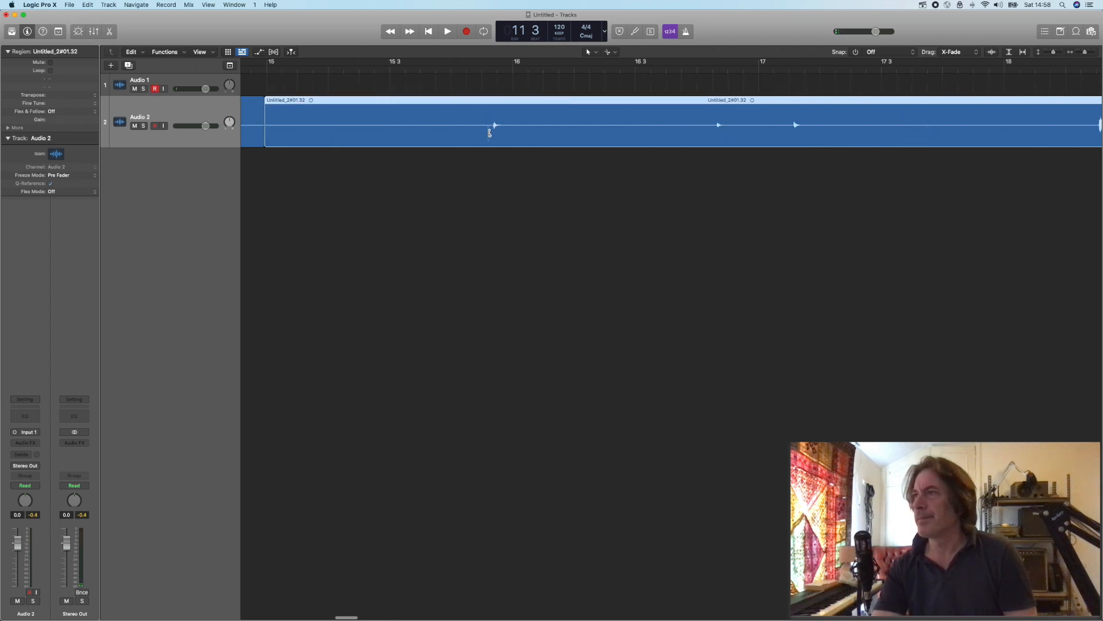
pyautogui.click(491, 129)
pyautogui.click(568, 130)
pyautogui.click(716, 133)
pyautogui.click(769, 129)
pyautogui.click(792, 129)
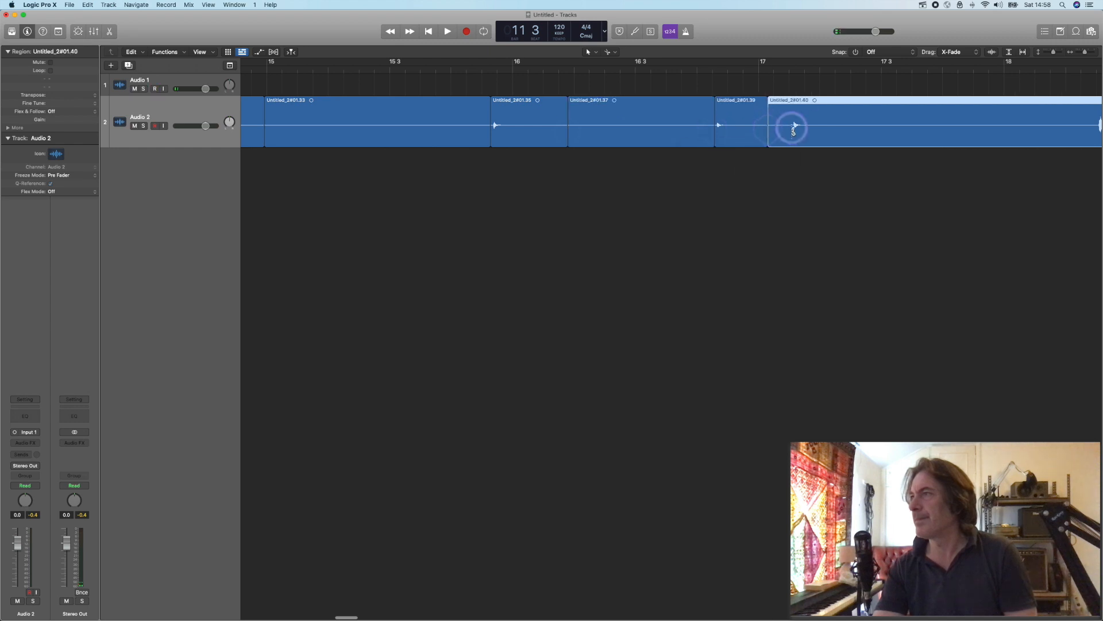
pyautogui.click(852, 132)
# Split the Audio 2 recording before and after the loud hit just before bar 20
pyautogui.hscroll(15, 806, 143)
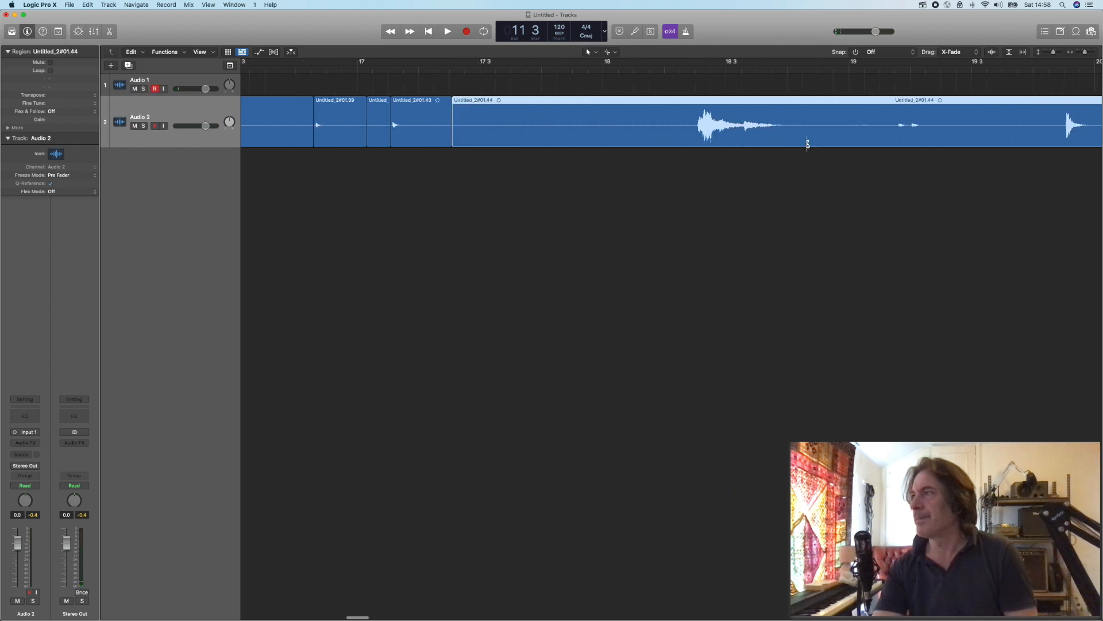
pyautogui.hscroll(1, 807, 144)
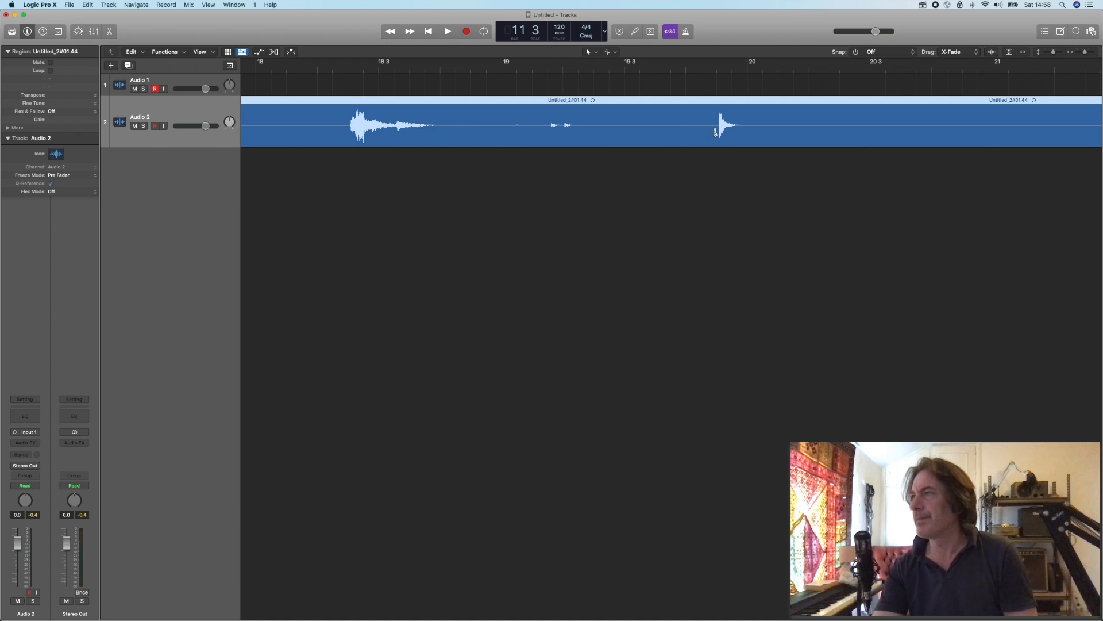
pyautogui.click(717, 131)
pyautogui.click(795, 133)
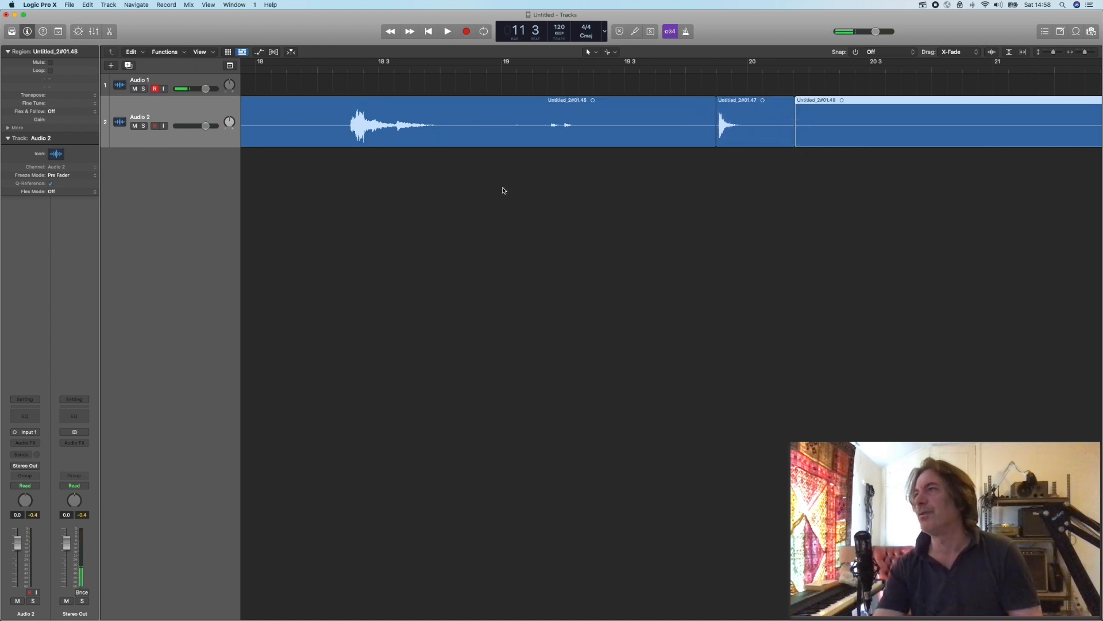
# Play back the quiet sounds just after bar 19
pyautogui.click(533, 69)
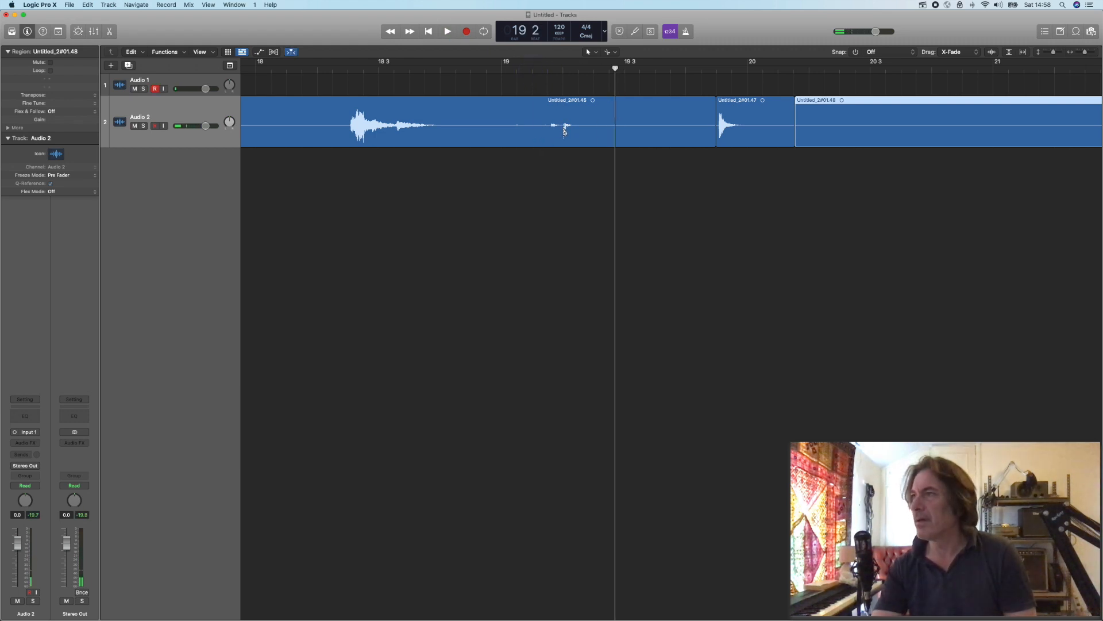
# Split the quiet hit just after bar 19 into its own region and delete the unwanted audio before it, after it and past bar 20
pyautogui.keyDown('super'); pyautogui.click(563, 124); pyautogui.keyUp('super')
pyautogui.keyDown('super'); pyautogui.click(600, 138); pyautogui.keyUp('super')
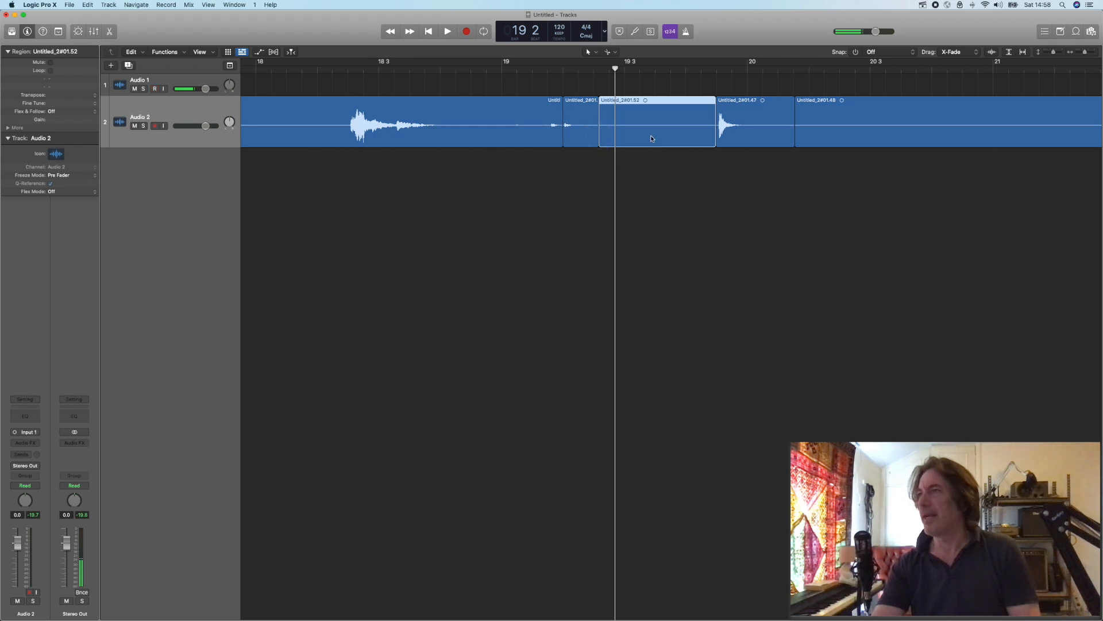
pyautogui.press('Delete')
pyautogui.click(806, 128)
pyautogui.press('Delete')
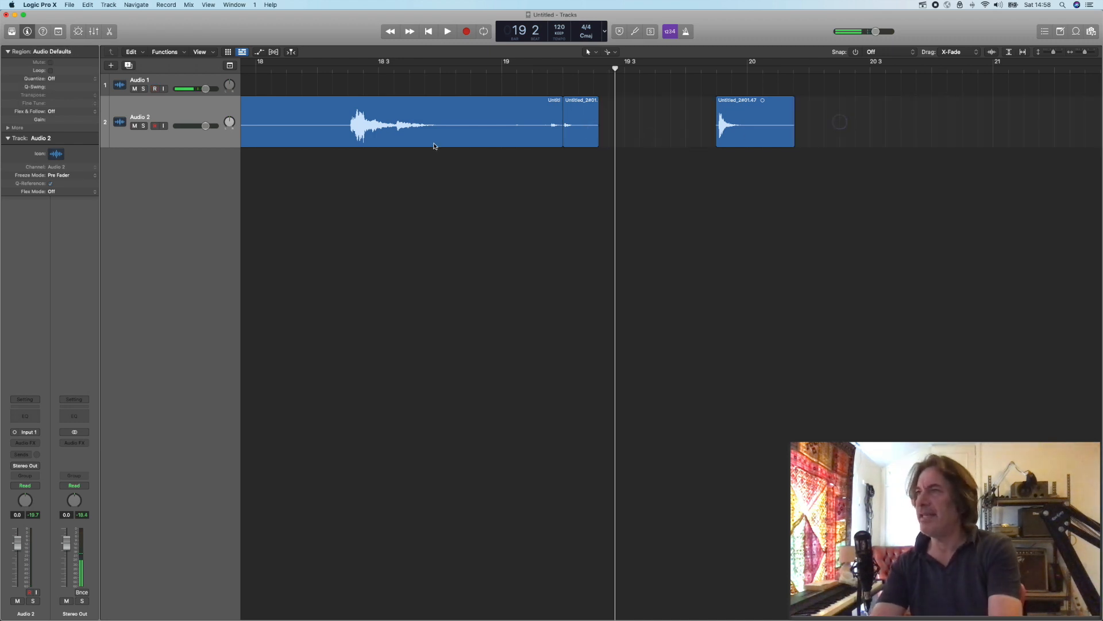
pyautogui.click(437, 140)
pyautogui.press('Delete')
# Delete the four silent regions between the hits from bar 7 to bar 13 on Audio 2
pyautogui.hscroll(-10, 439, 168)
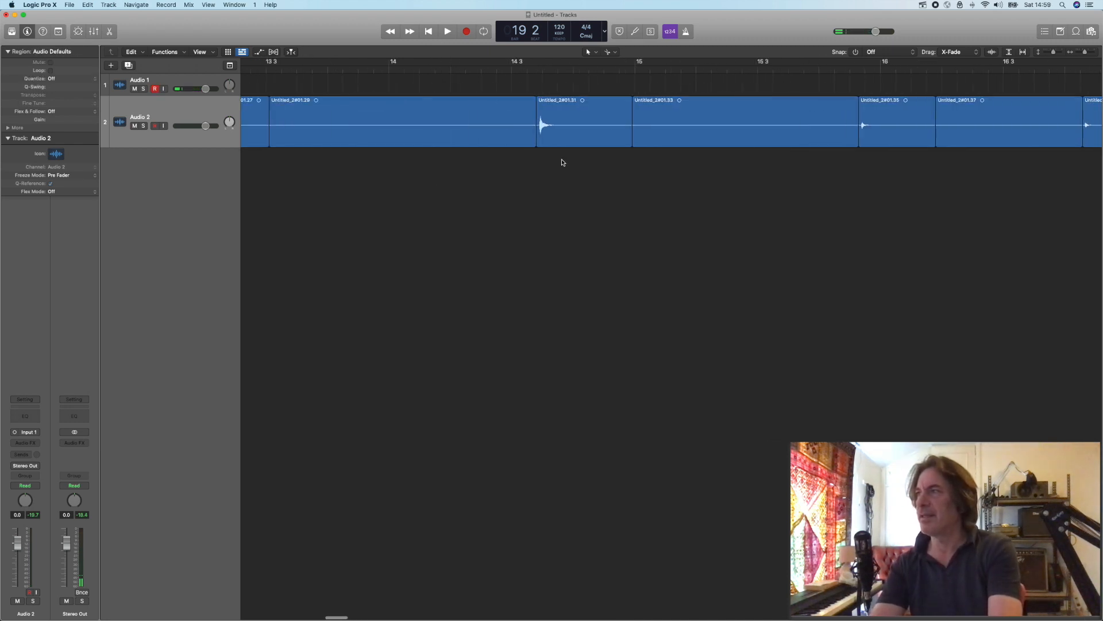
pyautogui.moveTo(1085, 52); pyautogui.dragTo(1081, 53)
pyautogui.click(504, 126)
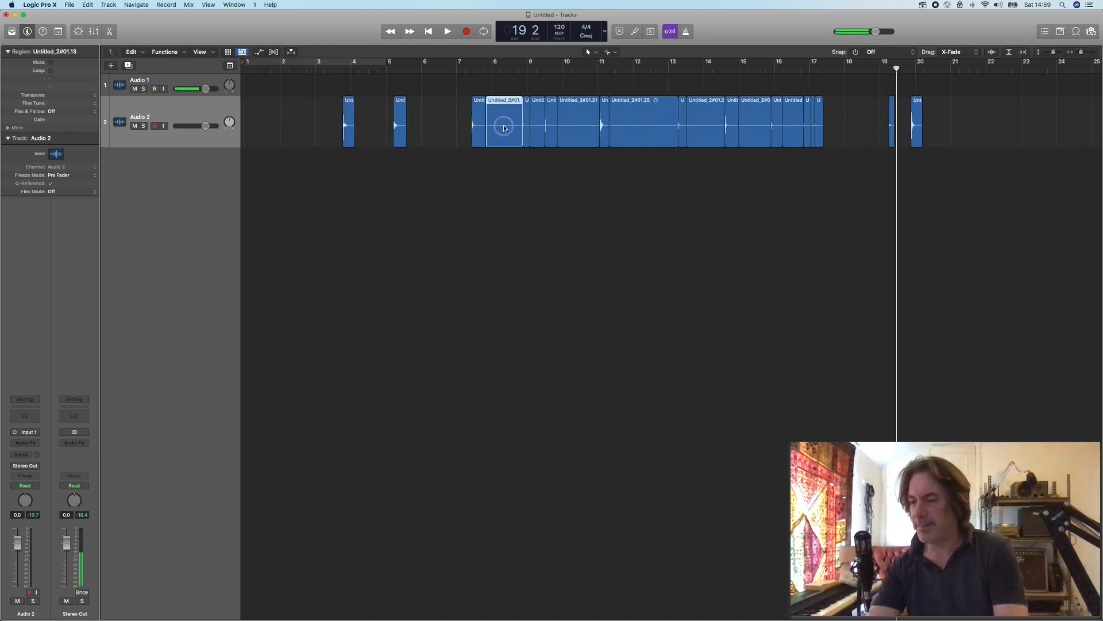
pyautogui.press('Delete')
pyautogui.click(536, 137)
pyautogui.press('Delete')
pyautogui.click(578, 137)
pyautogui.press('Delete')
pyautogui.click(635, 137)
pyautogui.press('Delete')
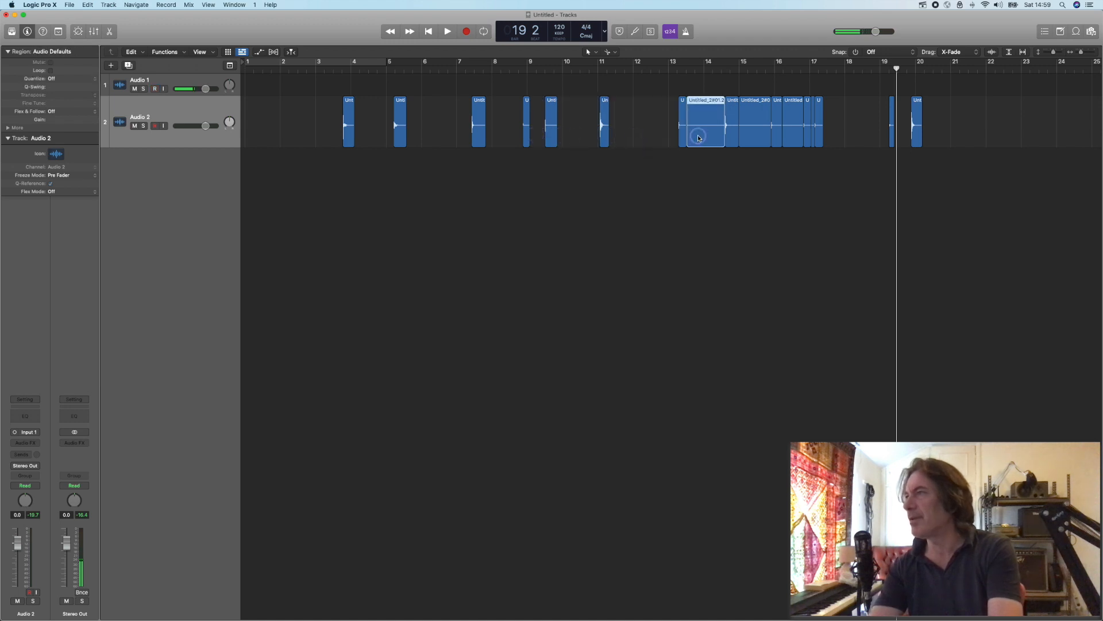
# Delete the remaining silent regions between the hits from bar 13 to bar 17 on Audio 2
pyautogui.press('Delete')
pyautogui.click(753, 137)
pyautogui.press('Delete')
pyautogui.click(791, 139)
pyautogui.press('Delete')
pyautogui.click(814, 141)
pyautogui.press('Delete')
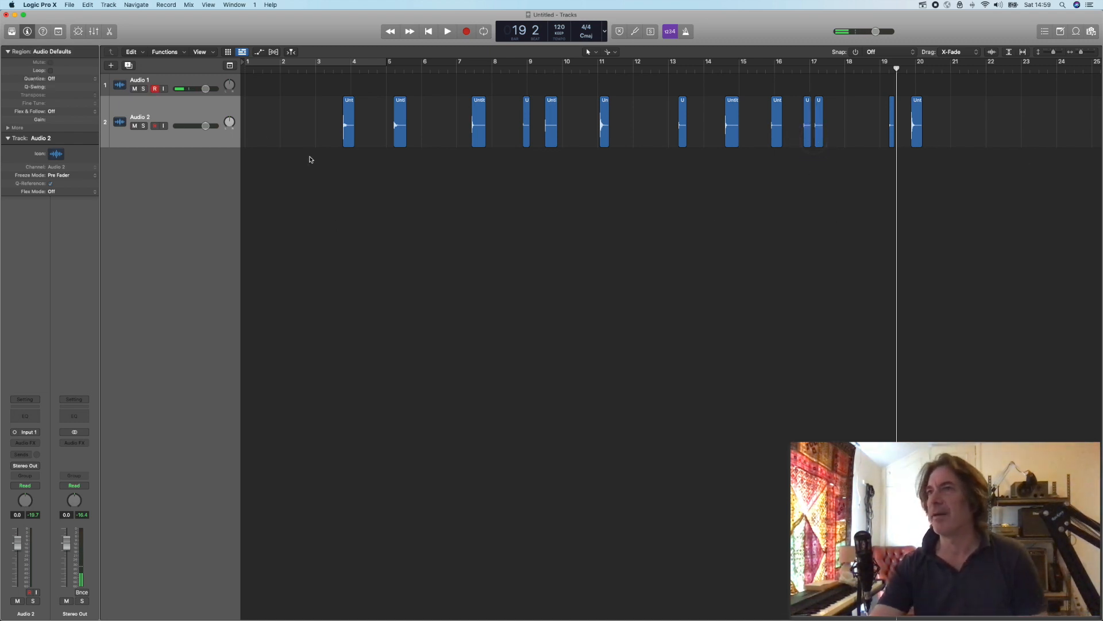
# Create one software instrument track using Sampler (Multi-Sample) in stereo
pyautogui.click(196, 108)
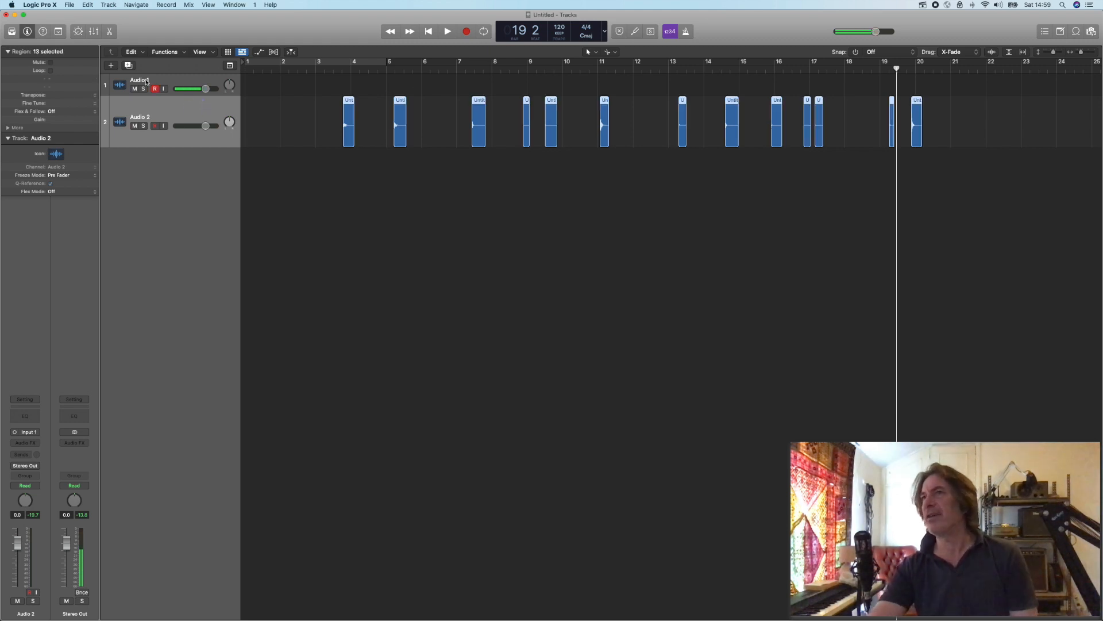
pyautogui.click(112, 66)
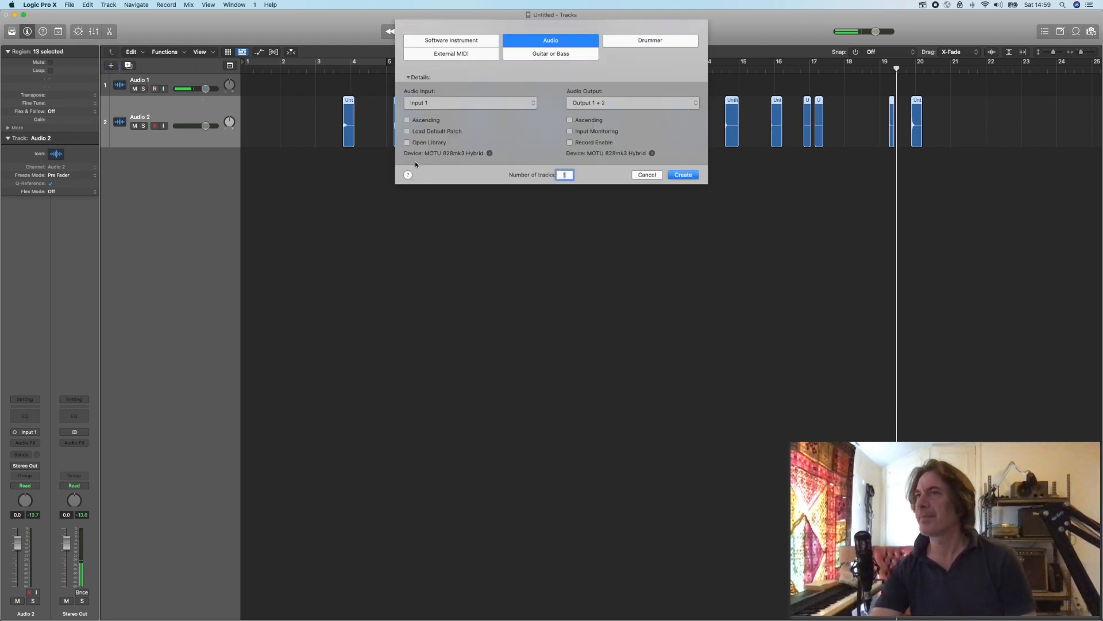
pyautogui.click(447, 38)
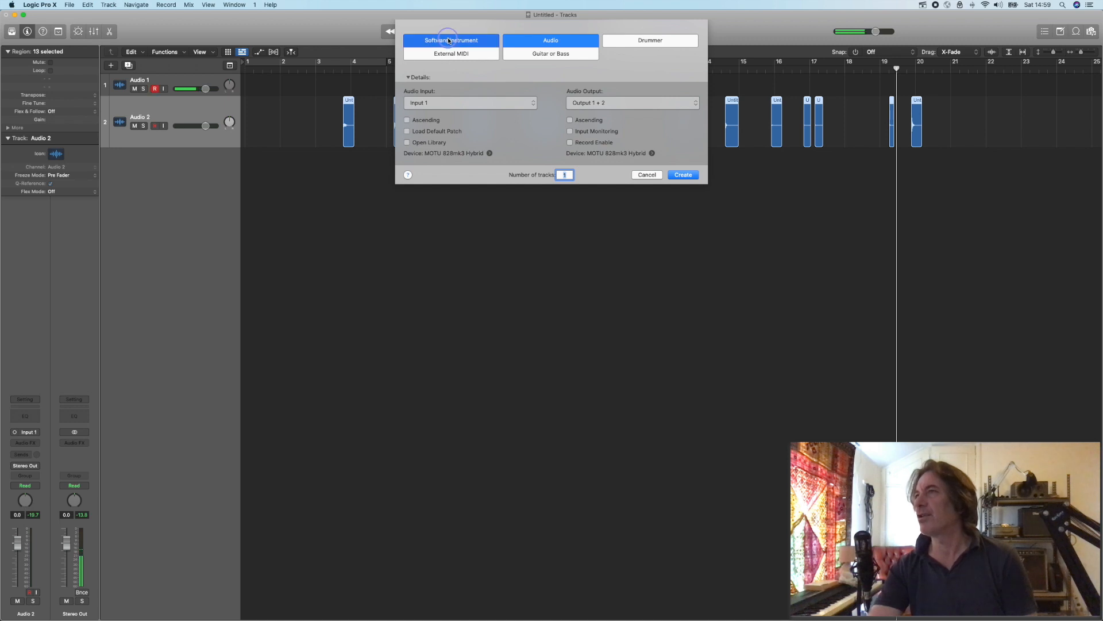
pyautogui.click(411, 104)
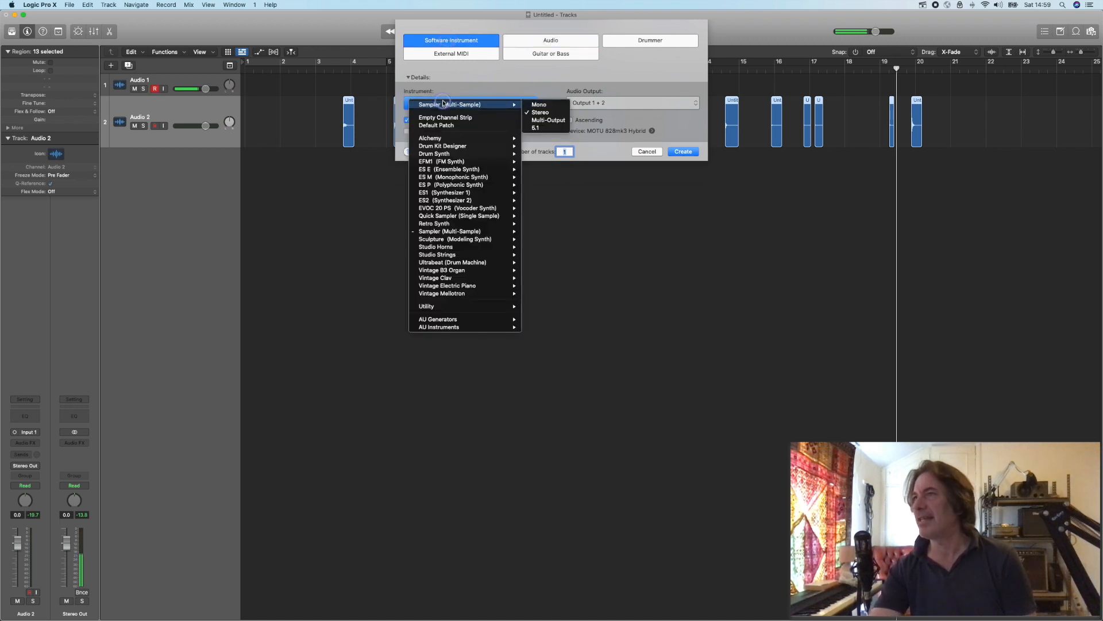
pyautogui.moveTo(461, 233)
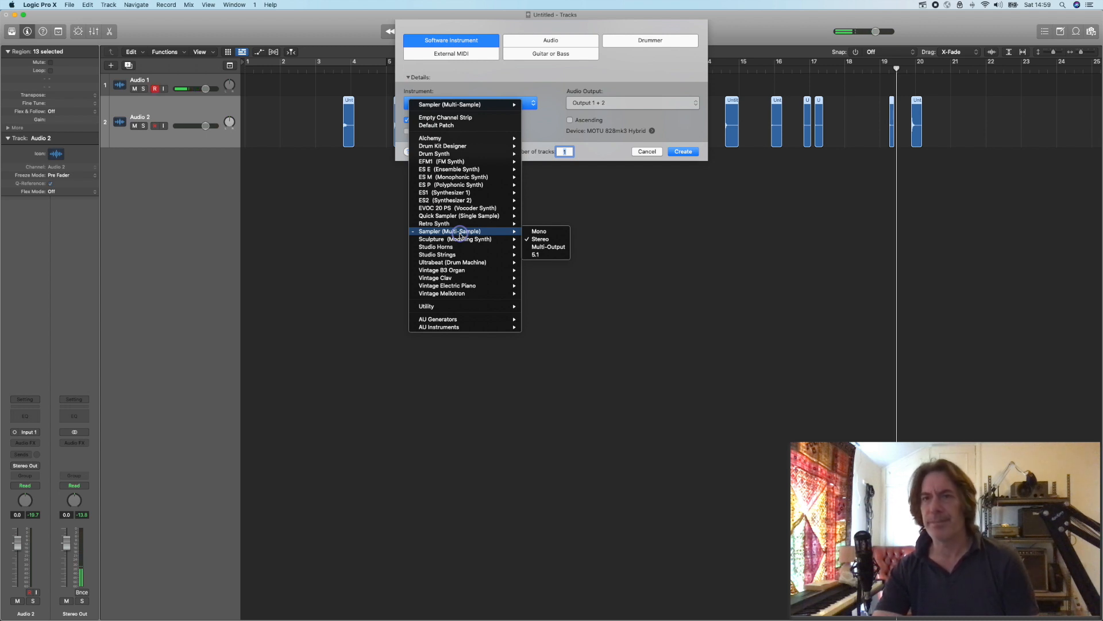
pyautogui.click(544, 239)
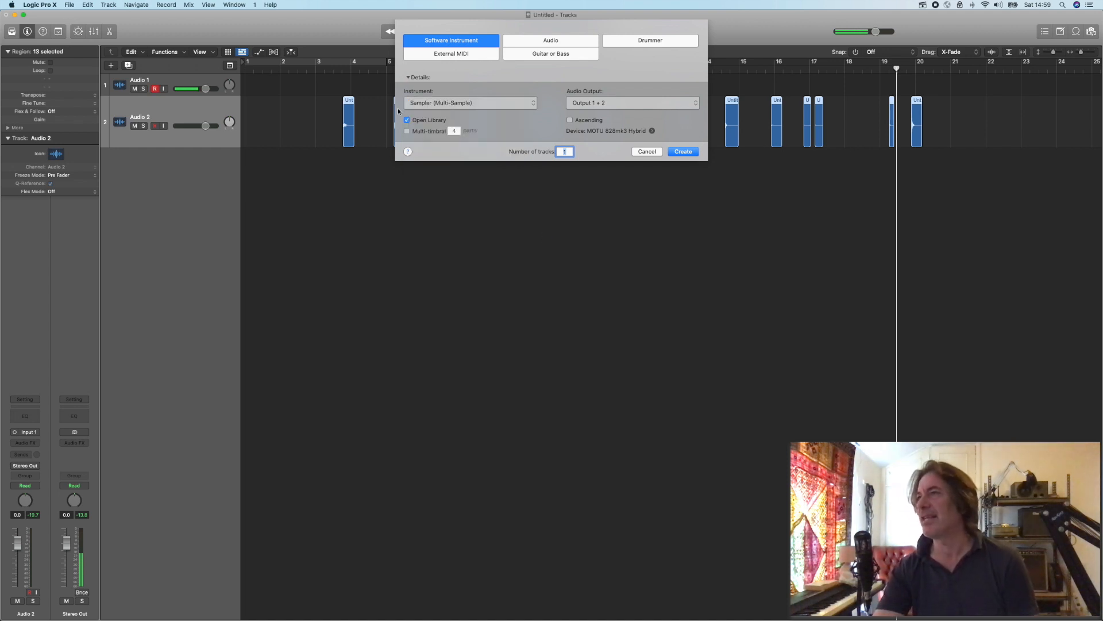
pyautogui.click(676, 153)
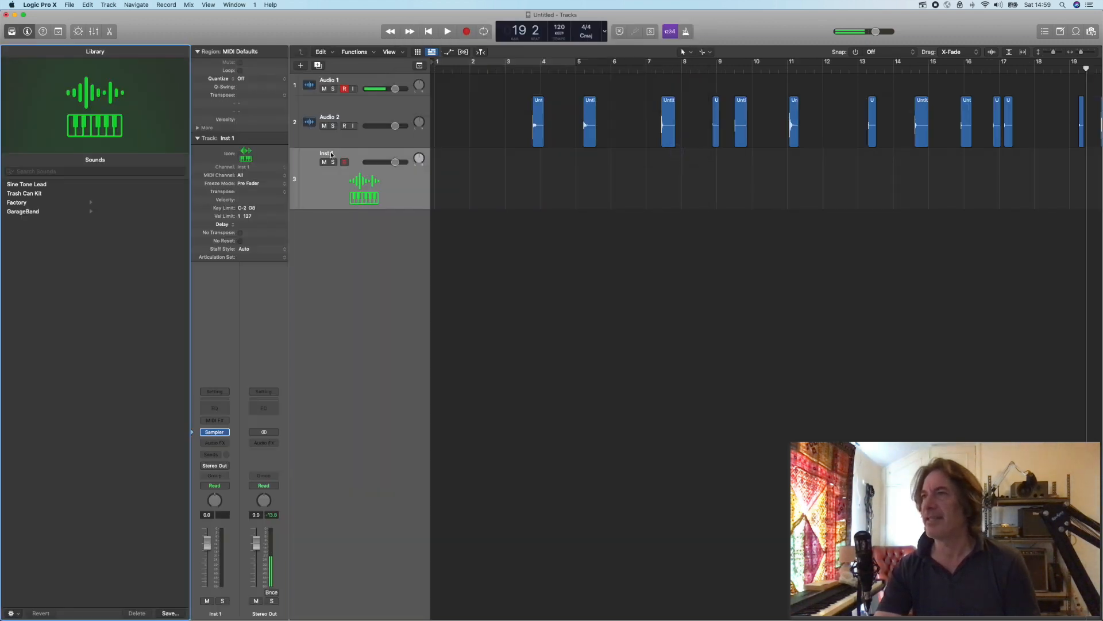
# Rename the new instrument track as Trash Can Kit
pyautogui.doubleClick(331, 153)
pyautogui.write('Trash Can Kit')
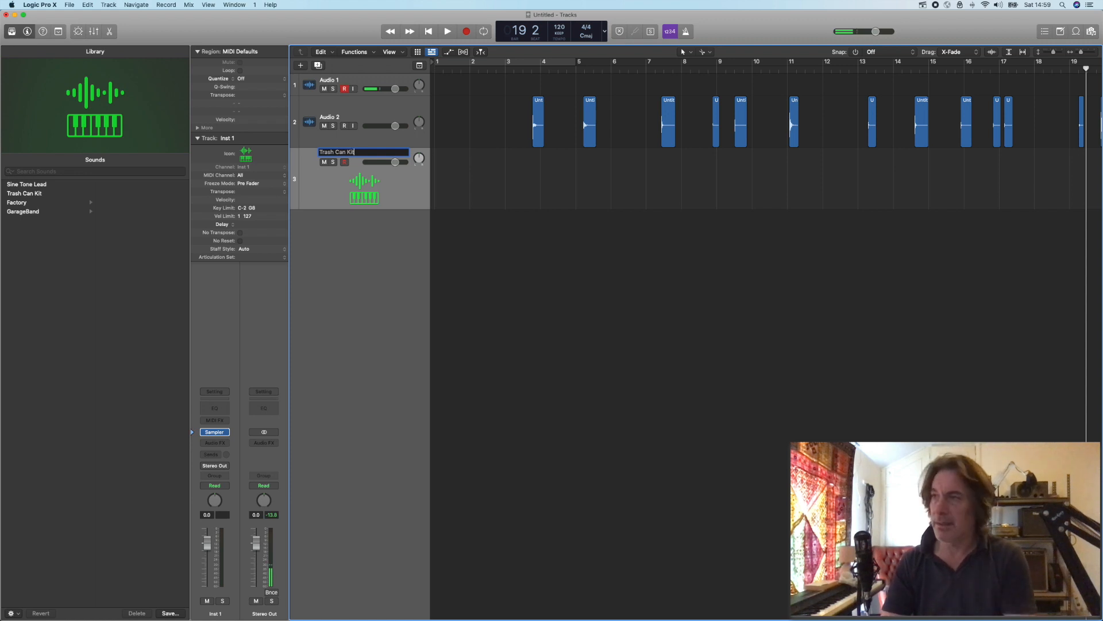
pyautogui.press('Return')
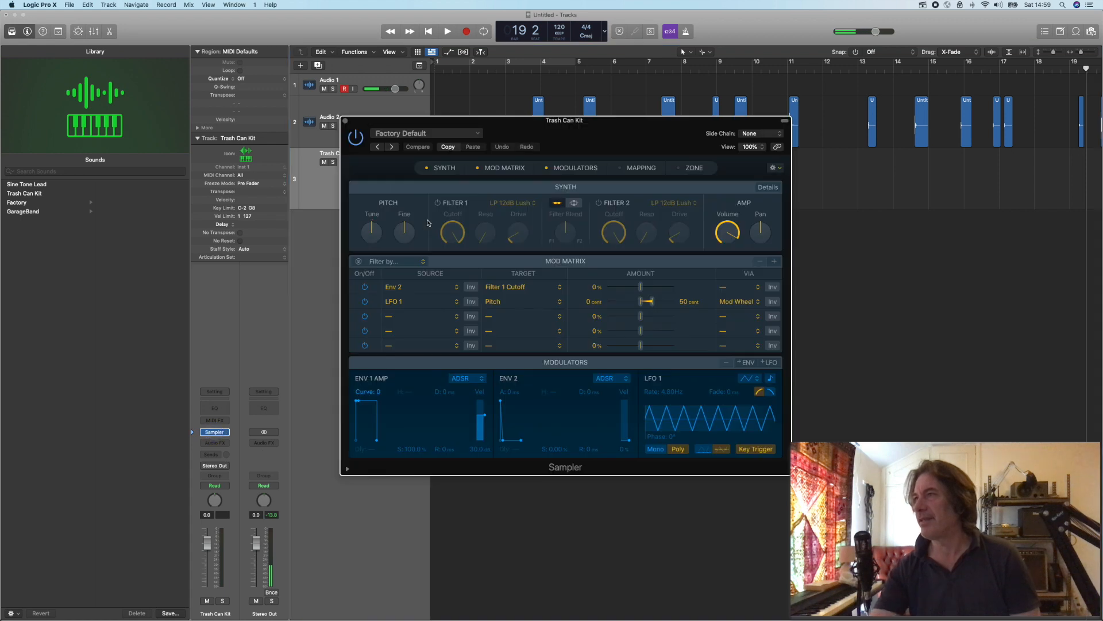
# Move the Sampler window clear of the Audio 2 regions and display its Zone and Mapping sections
pyautogui.moveTo(503, 125); pyautogui.dragTo(602, 207)
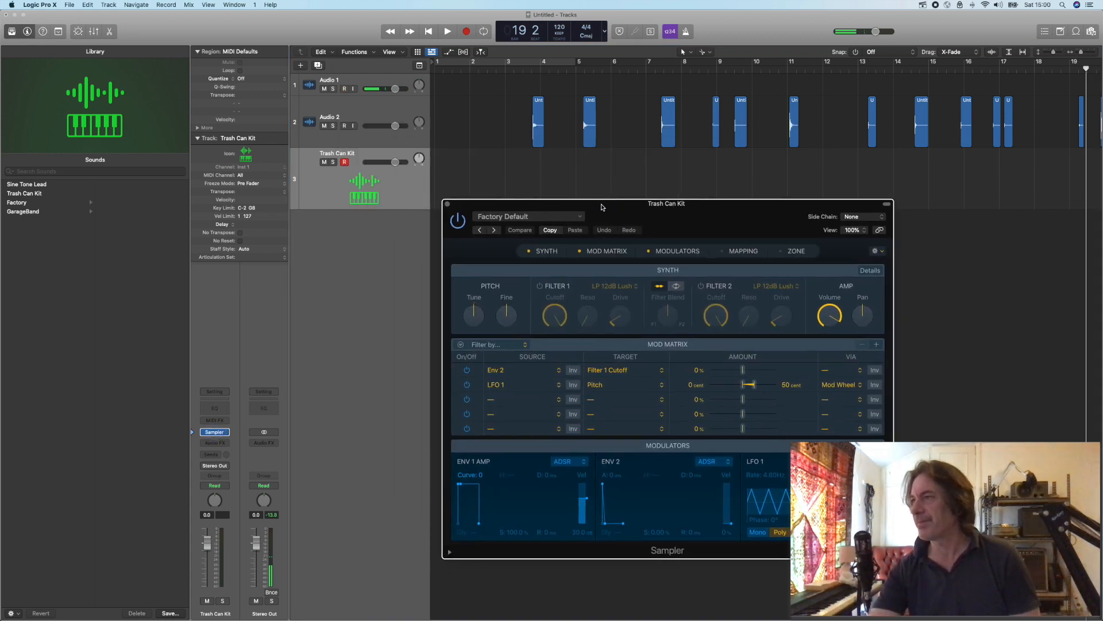
pyautogui.moveTo(363, 12)
pyautogui.mouseDown()
pyautogui.moveTo(328, 5)
pyautogui.moveTo(350, 5)
pyautogui.mouseUp()
pyautogui.moveTo(610, 200); pyautogui.dragTo(331, 162)
pyautogui.click(526, 220)
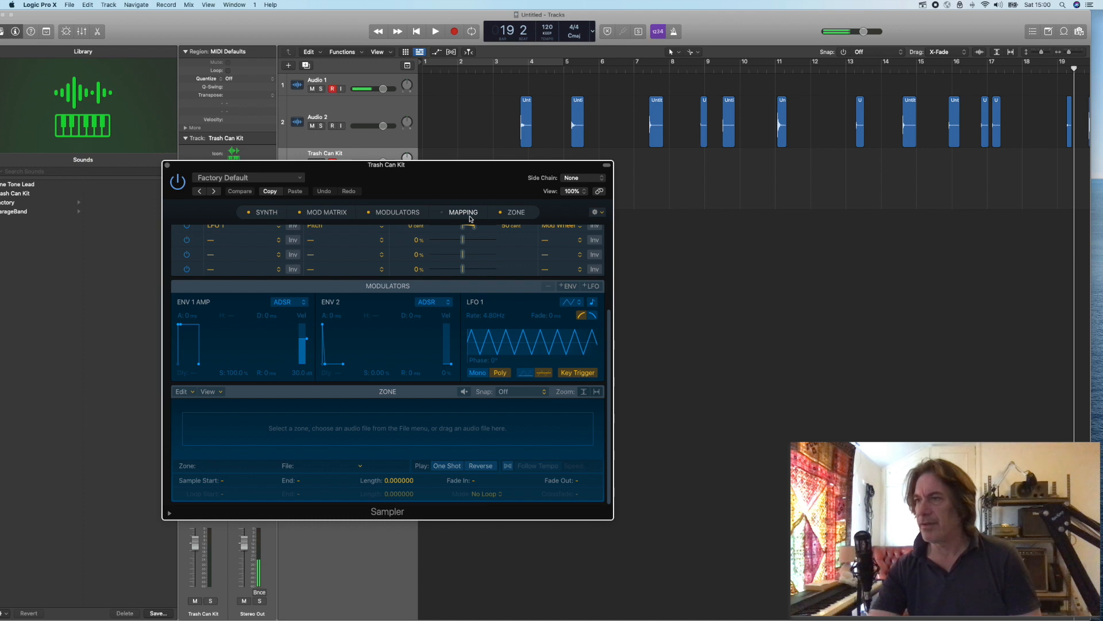
pyautogui.click(466, 214)
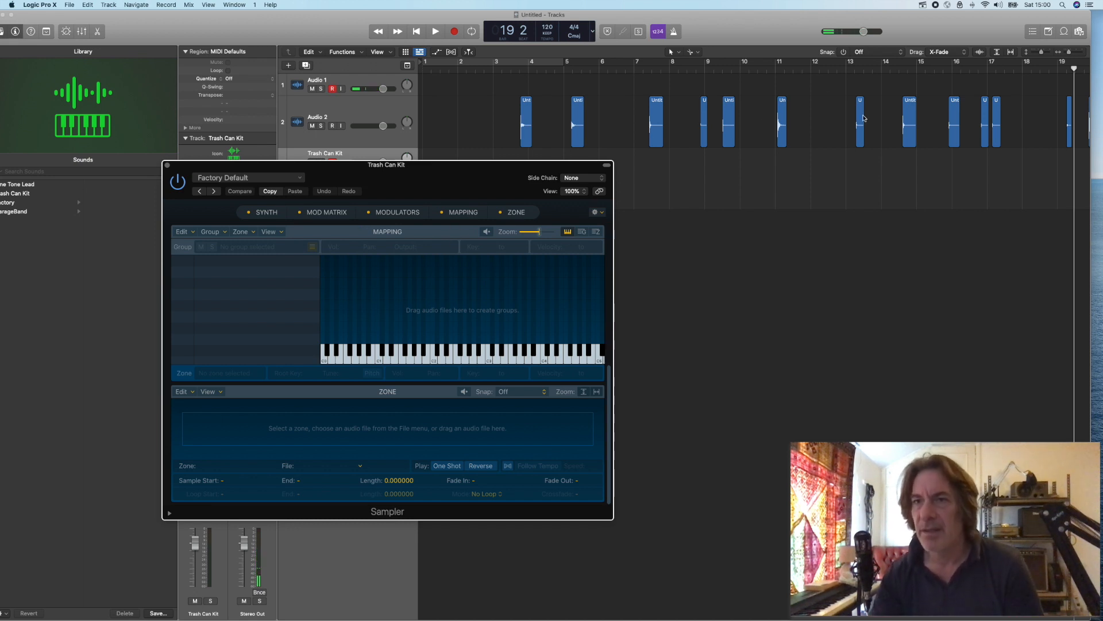
# Play back the Audio 2 hits around bars 13, 11 and 9 to compare their sounds
pyautogui.doubleClick(850, 65)
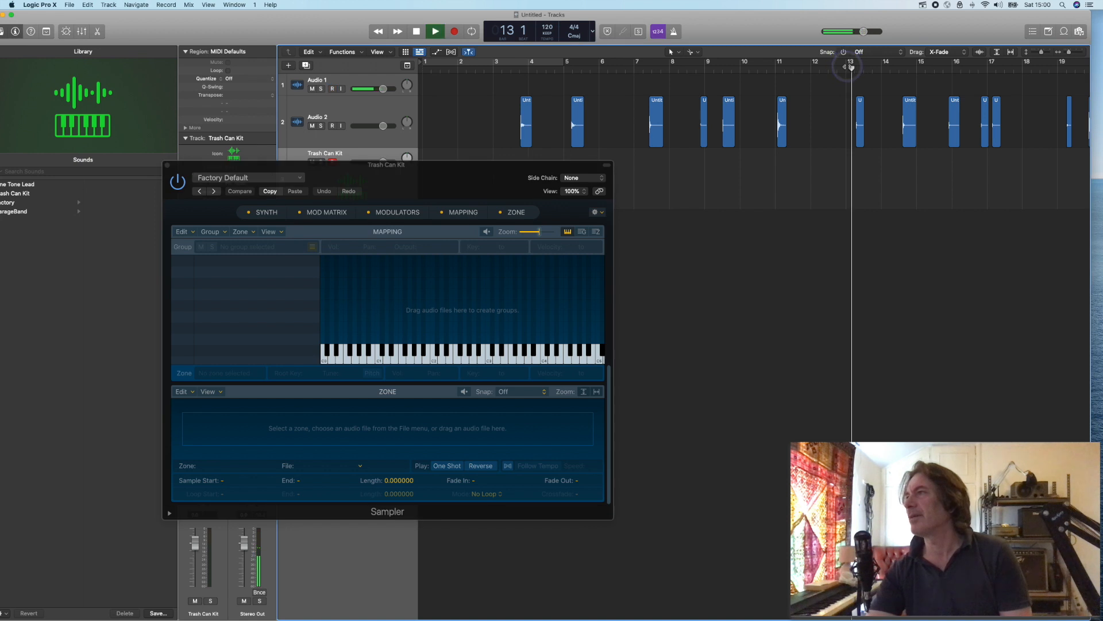
pyautogui.doubleClick(770, 72)
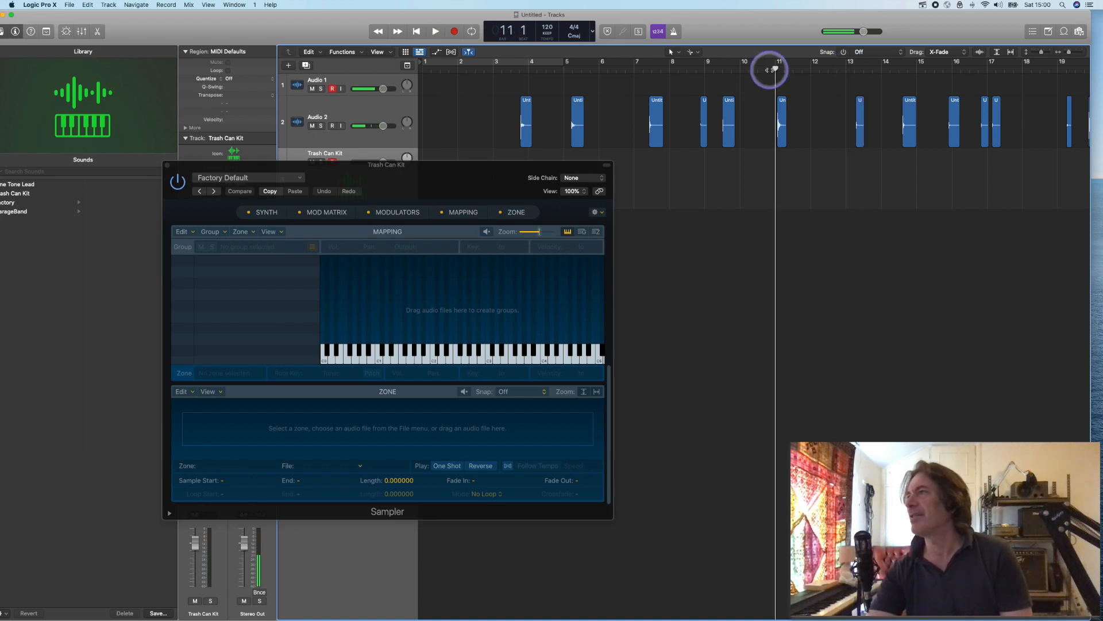
pyautogui.doubleClick(720, 70)
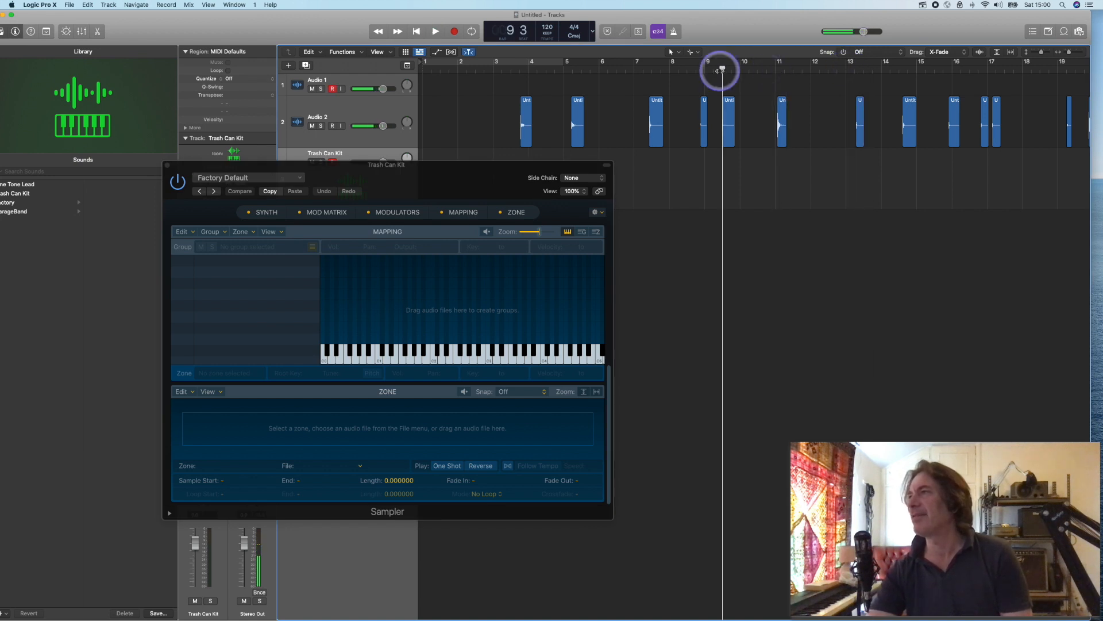
pyautogui.doubleClick(694, 70)
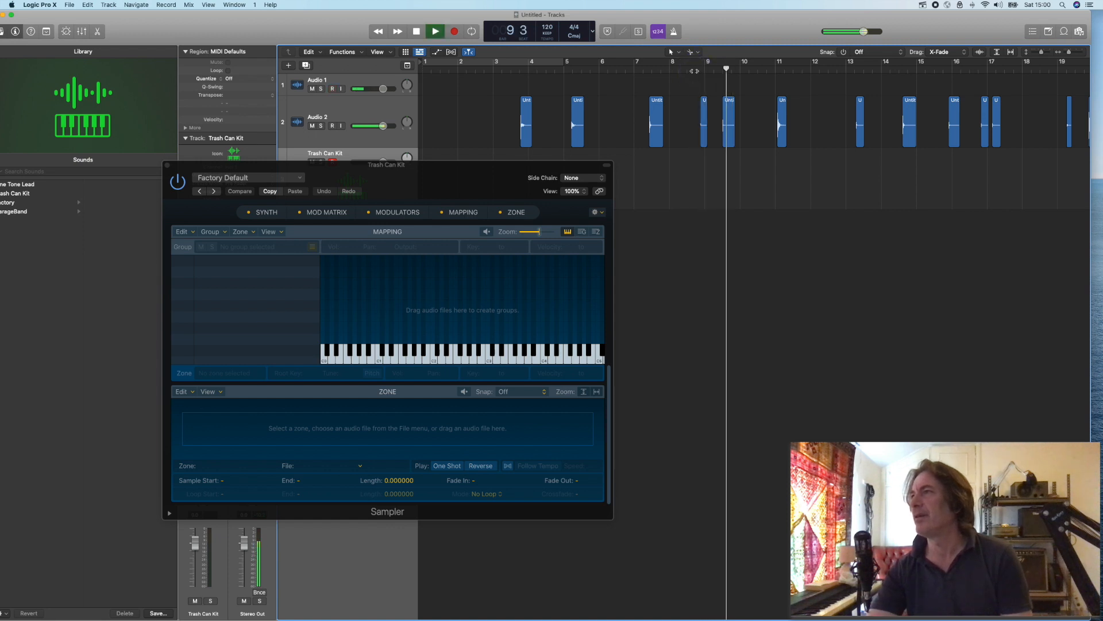
pyautogui.press('space')
# Map the Audio 2 hit after bar 9 beat 3 to a Sampler zone with root key C1 and restrict its key range to C1
pyautogui.moveTo(414, 168); pyautogui.dragTo(777, 170)
pyautogui.moveTo(735, 135); pyautogui.dragTo(807, 332)
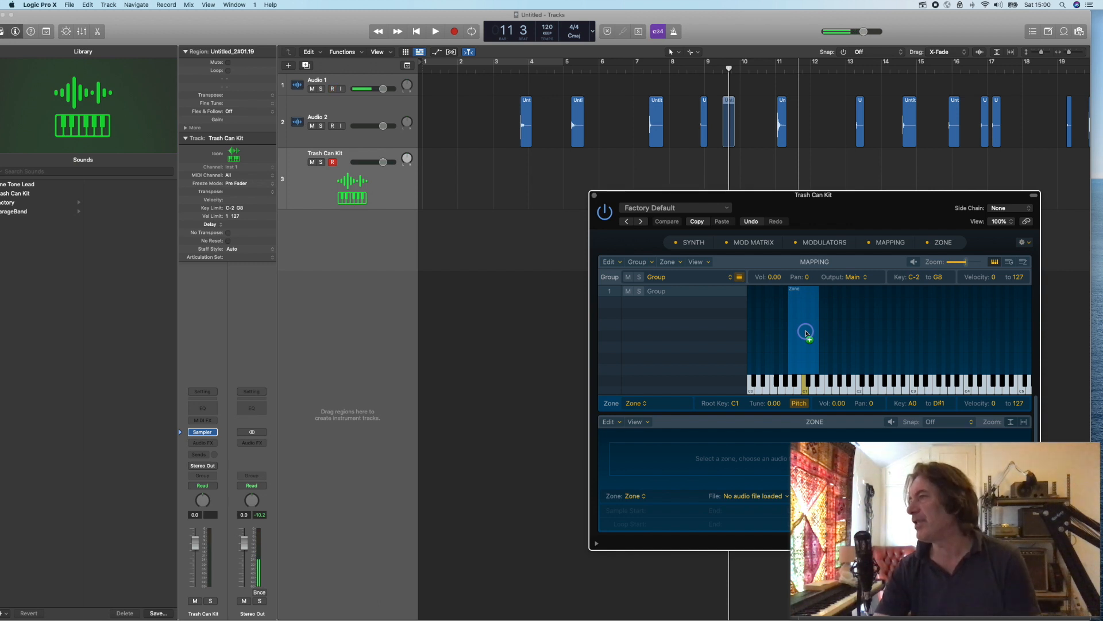
pyautogui.moveTo(806, 332); pyautogui.dragTo(800, 333)
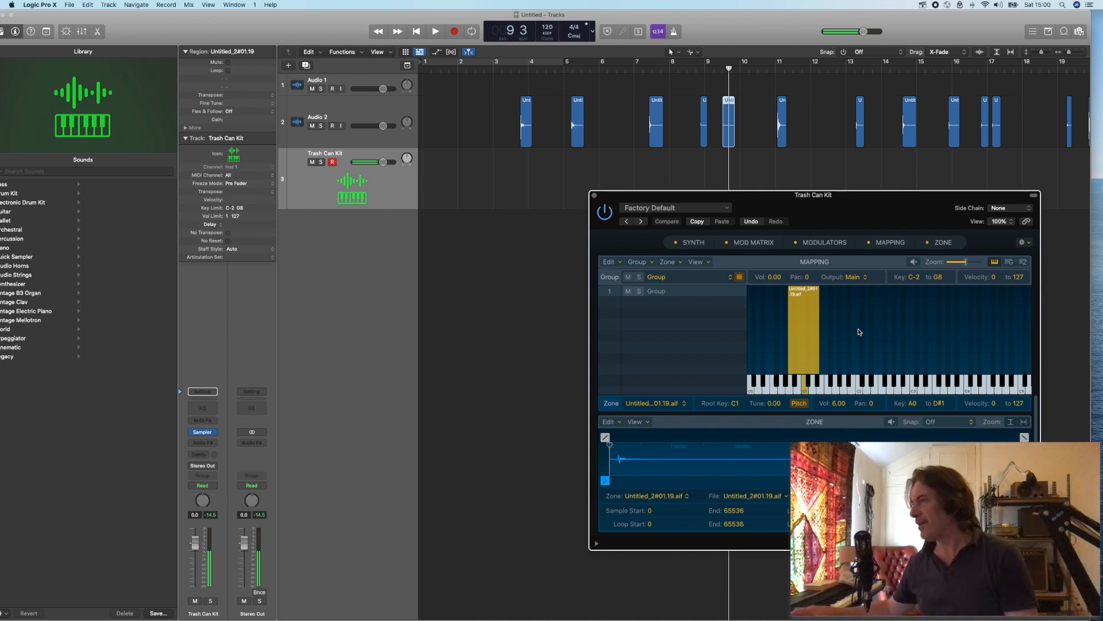
pyautogui.hscroll(2, 785, 330)
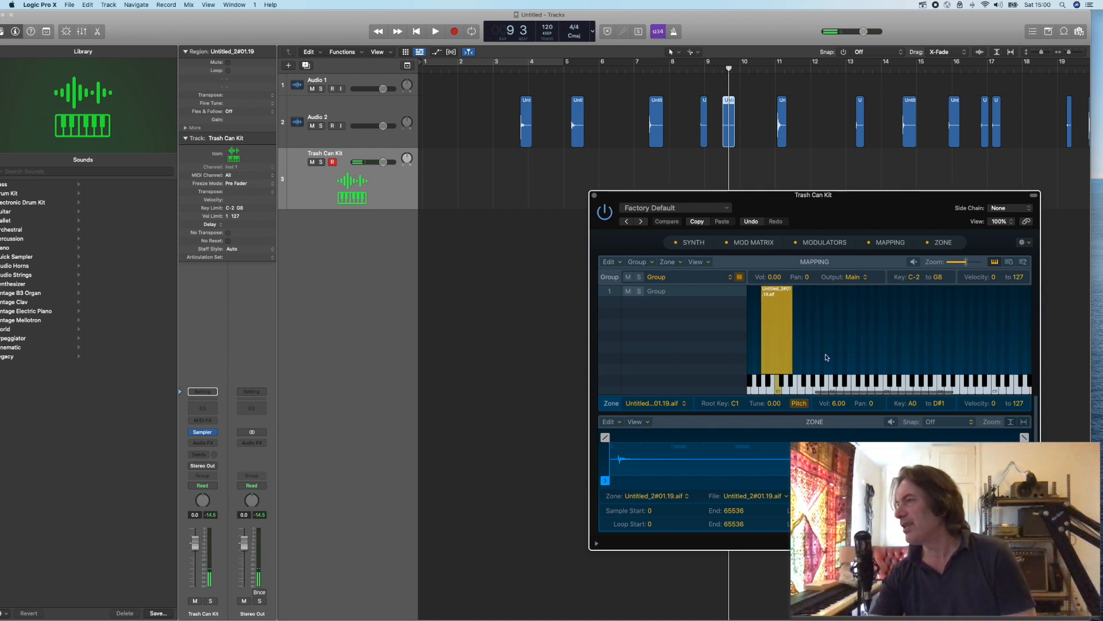
pyautogui.hscroll(-2, 839, 348)
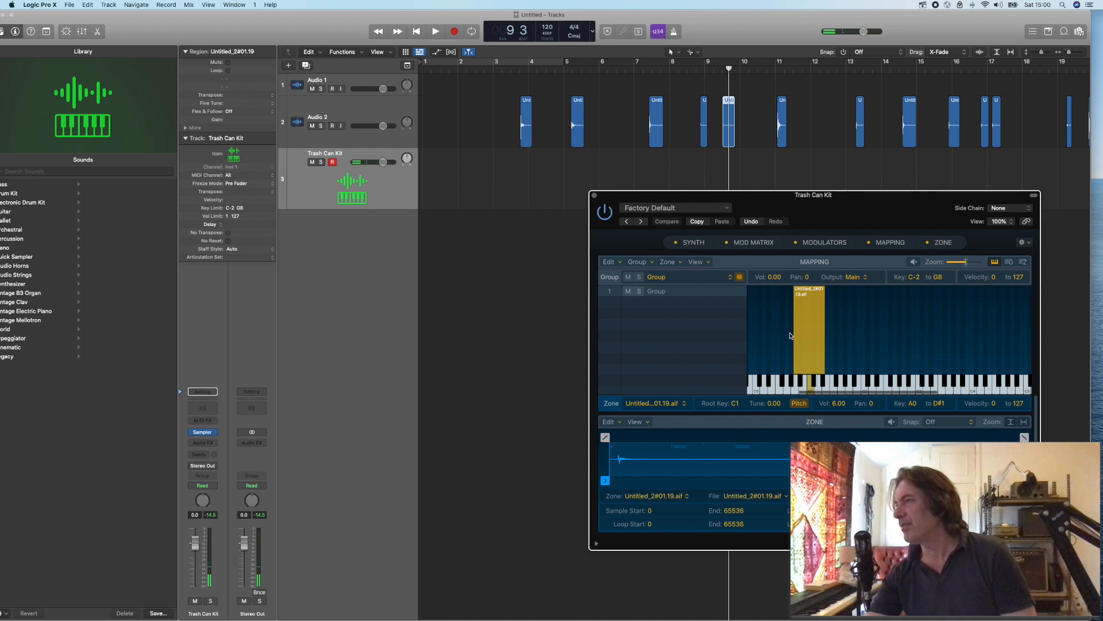
pyautogui.moveTo(794, 331); pyautogui.dragTo(804, 336)
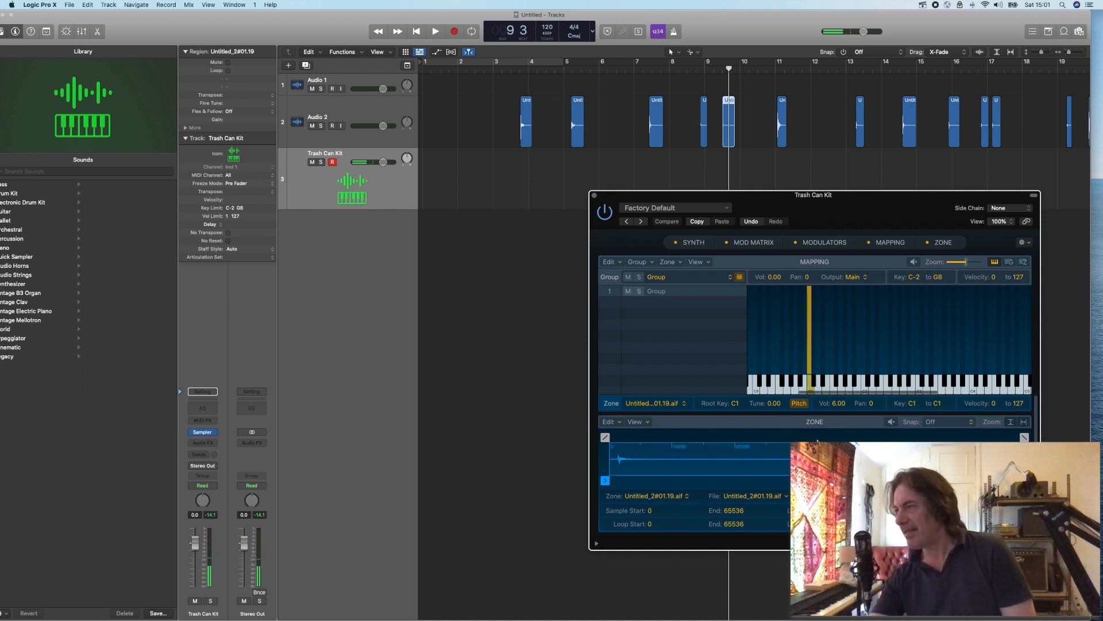
# Trim the C1 zone to sample start 1161 and end 15188, and set it to One Shot playback
pyautogui.moveTo(715, 197); pyautogui.dragTo(324, 50)
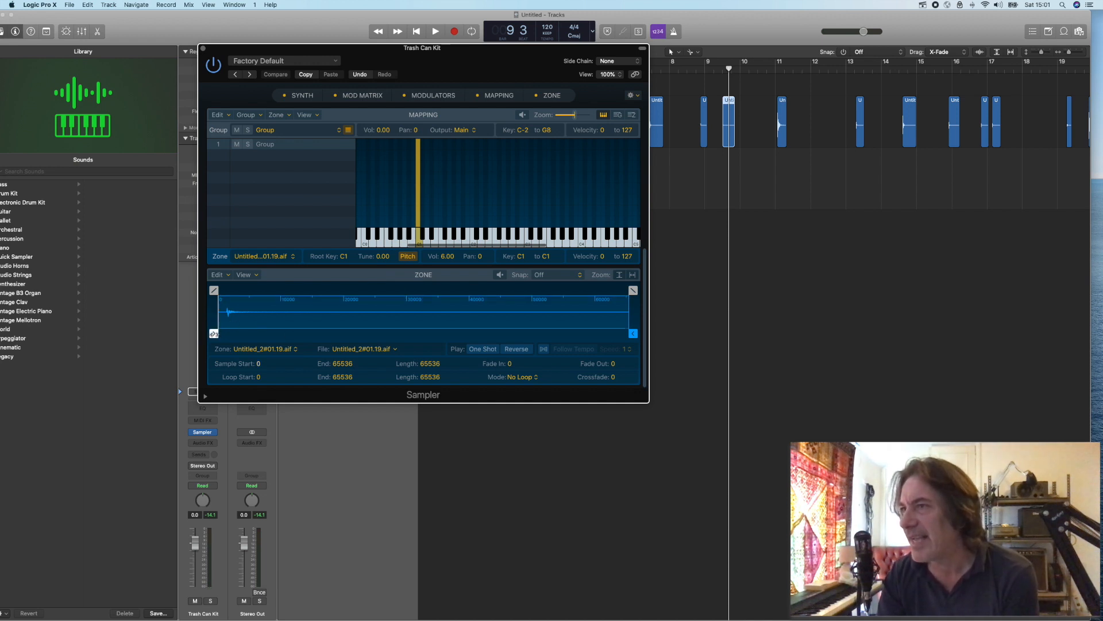
pyautogui.moveTo(214, 333); pyautogui.dragTo(221, 334)
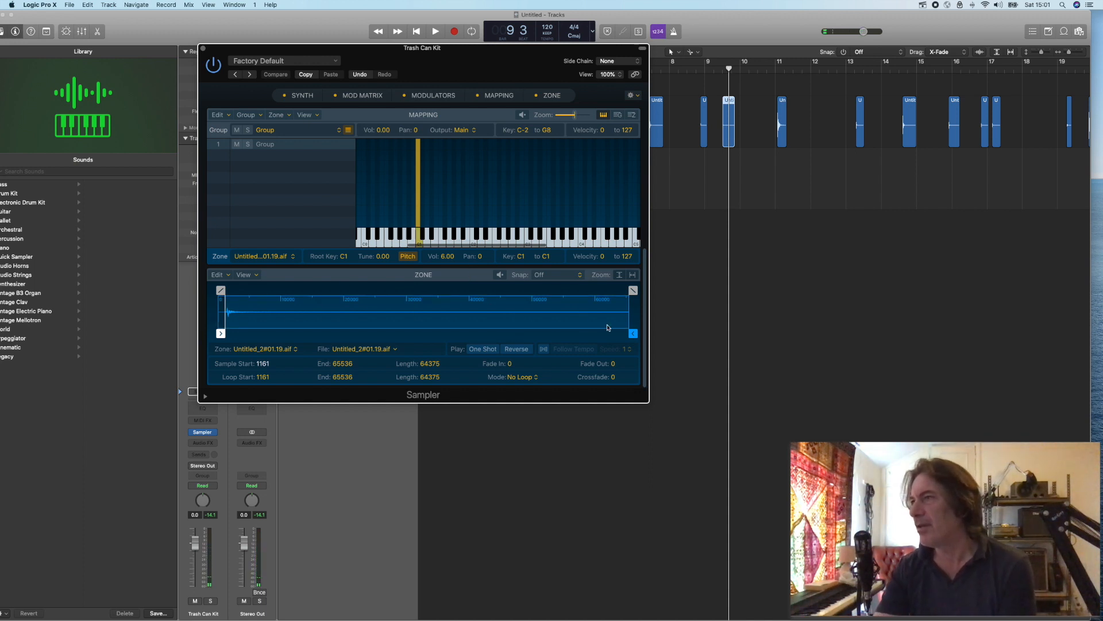
pyautogui.moveTo(634, 334); pyautogui.dragTo(314, 326)
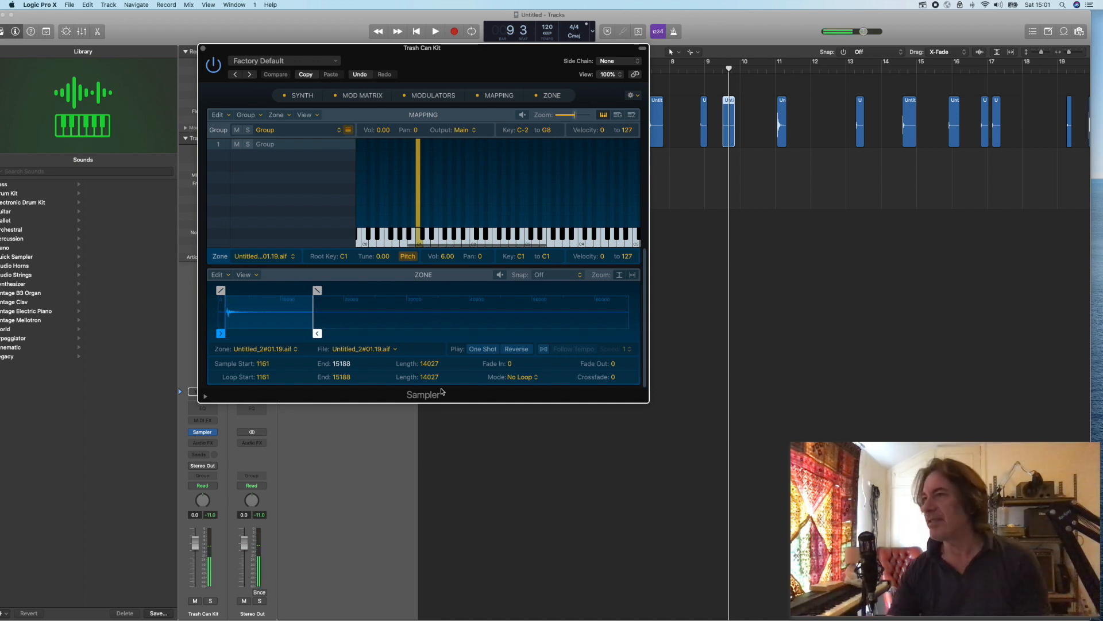
pyautogui.click(486, 353)
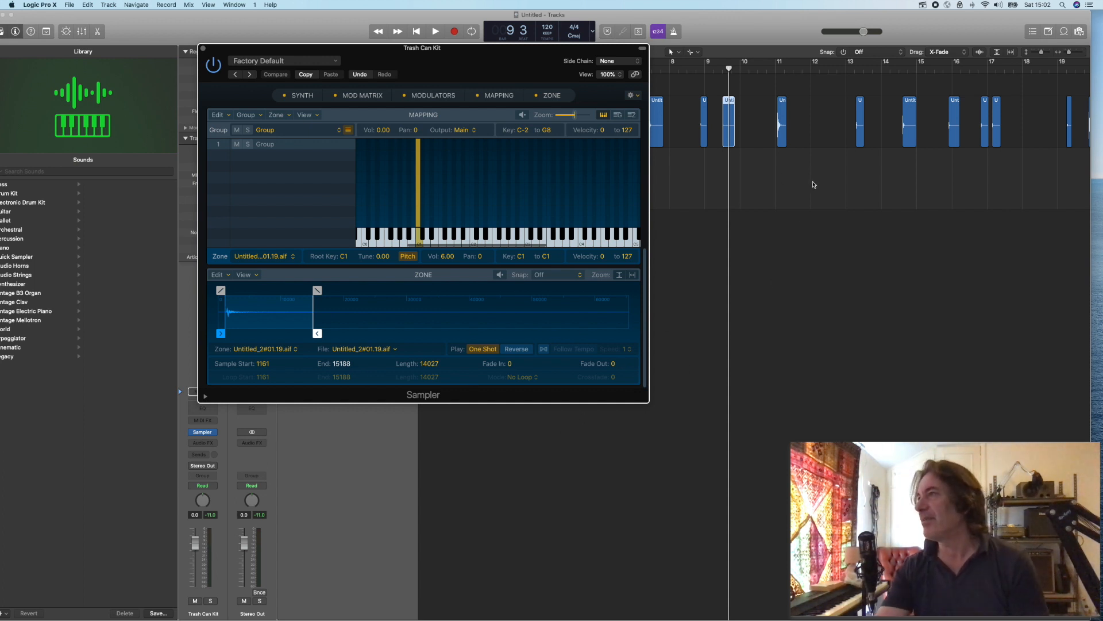
# Audition the hits at bars 13 and 11, and map the bar 11 hit to a single-key Sampler zone on D1
pyautogui.click(849, 76)
pyautogui.press('space')
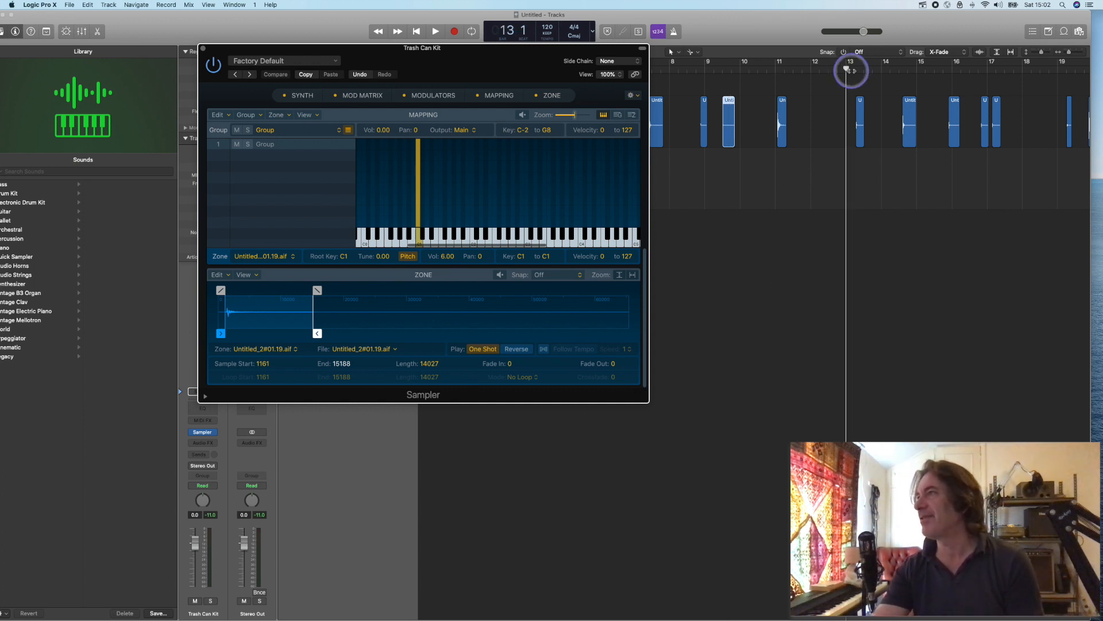
pyautogui.click(779, 65)
pyautogui.hscroll(1, 771, 89)
pyautogui.moveTo(782, 122); pyautogui.dragTo(425, 205)
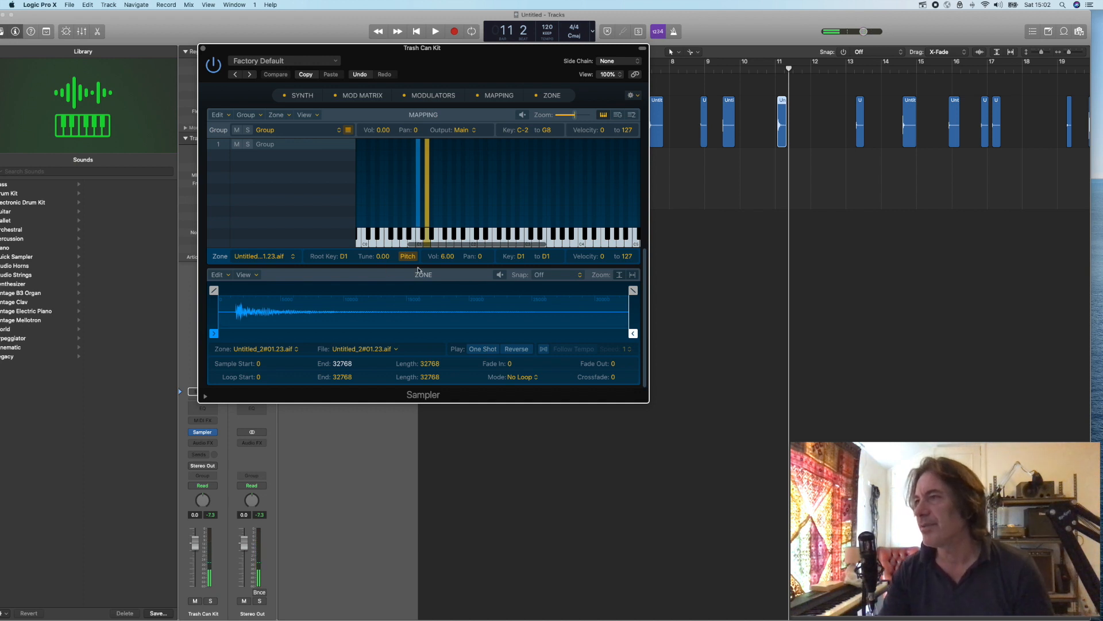
# Select the C1 zone and audition its sample on the mapping keyboard
pyautogui.click(419, 218)
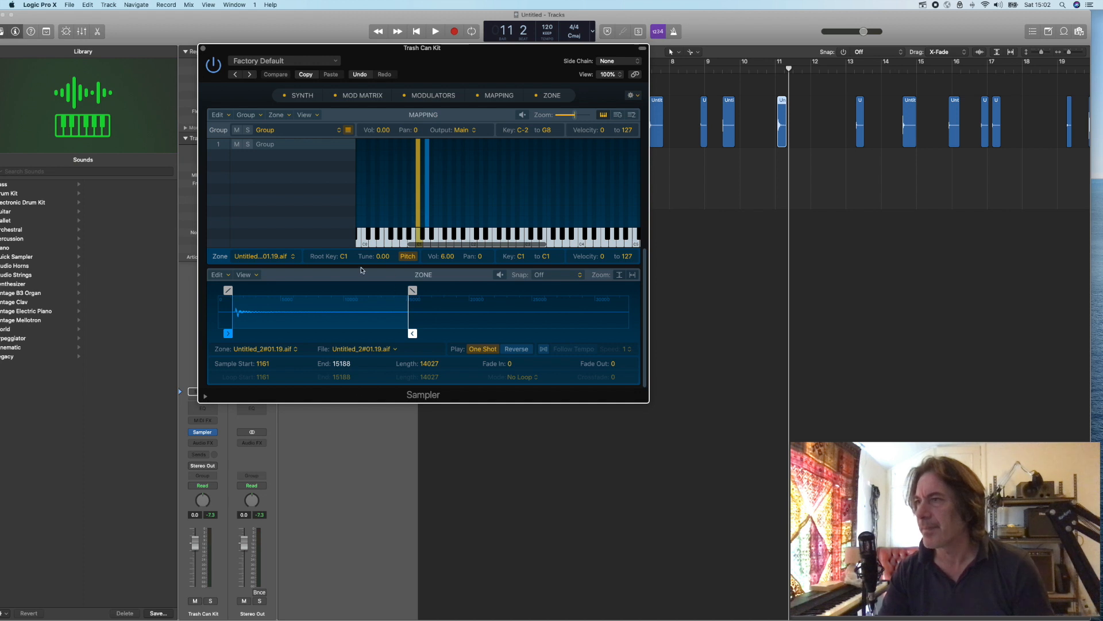
pyautogui.click(418, 242)
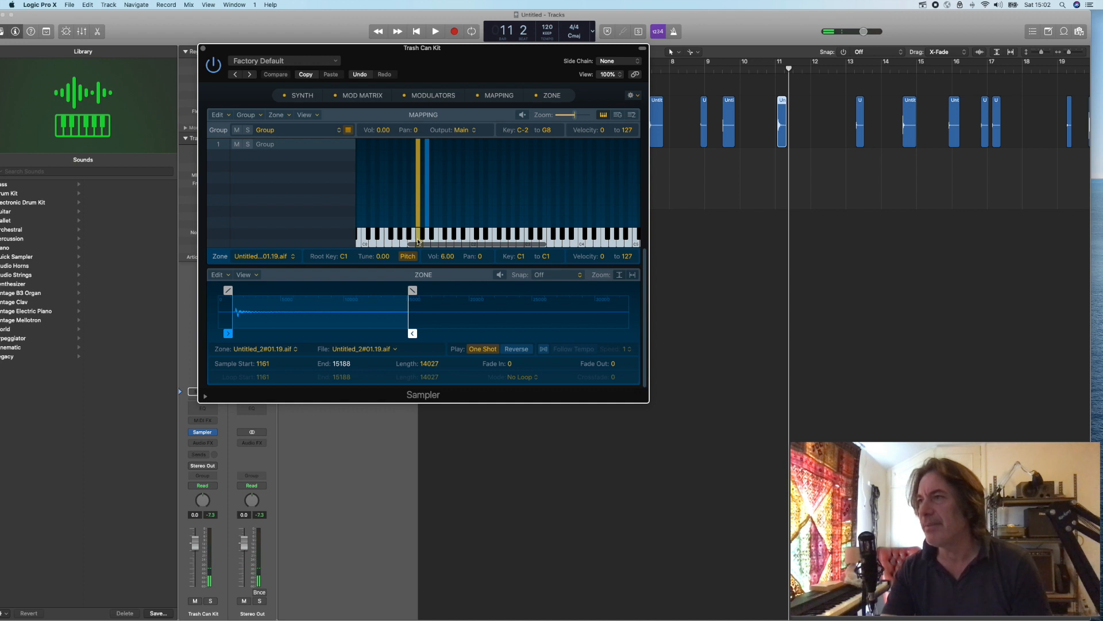
# Set the C1 zone's root key to C2 and the D1 zone's root key to F0
pyautogui.moveTo(343, 259); pyautogui.dragTo(343, 272)
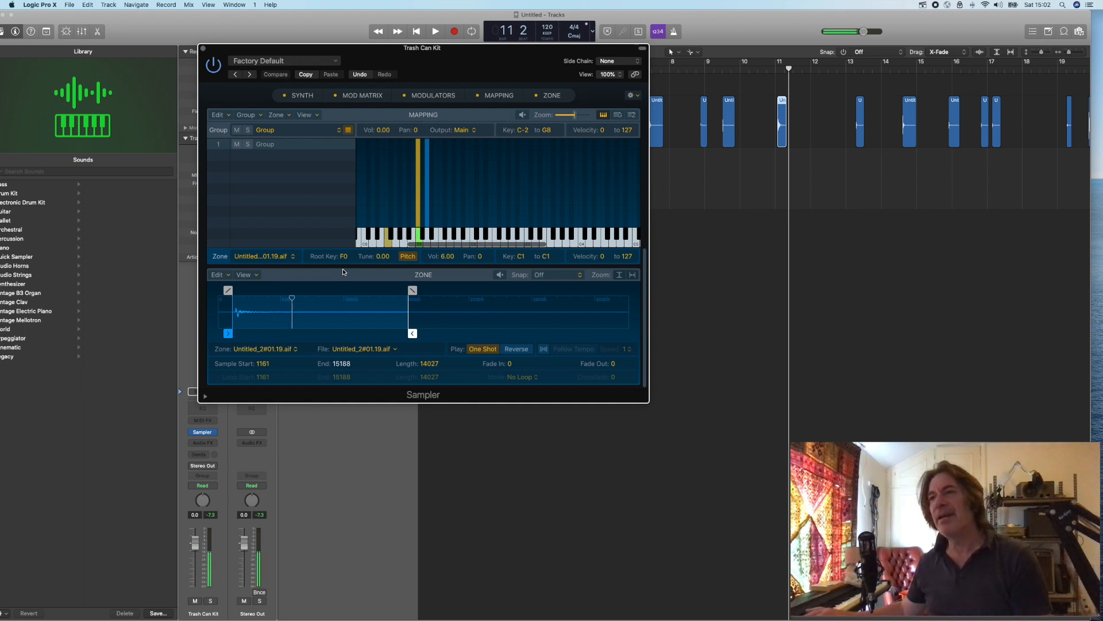
pyautogui.moveTo(351, 259); pyautogui.dragTo(351, 228)
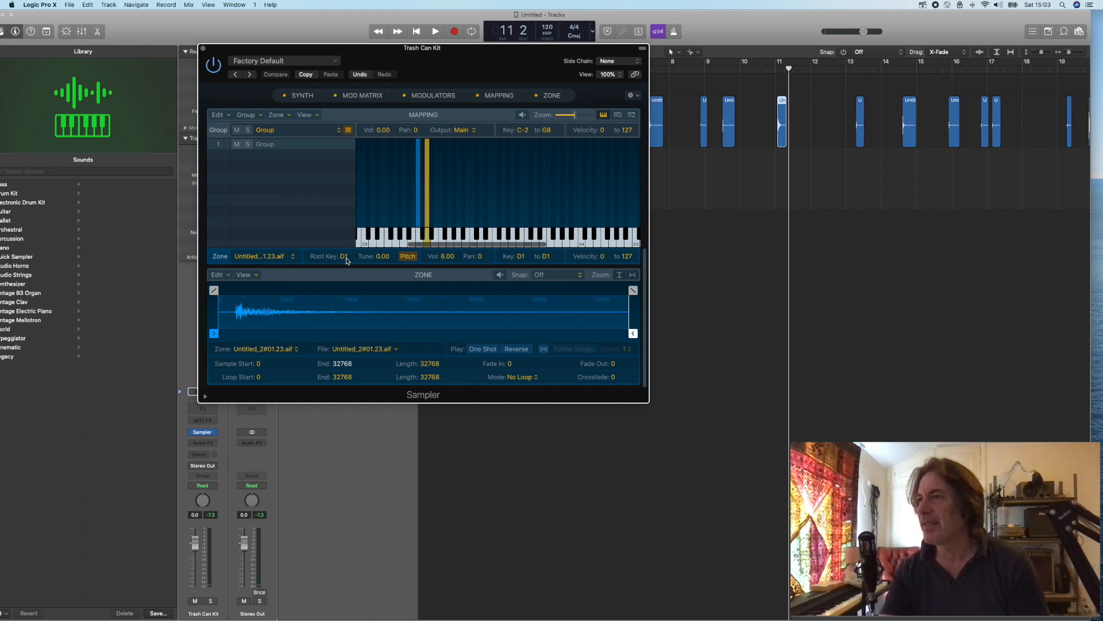
pyautogui.moveTo(347, 261); pyautogui.dragTo(346, 275)
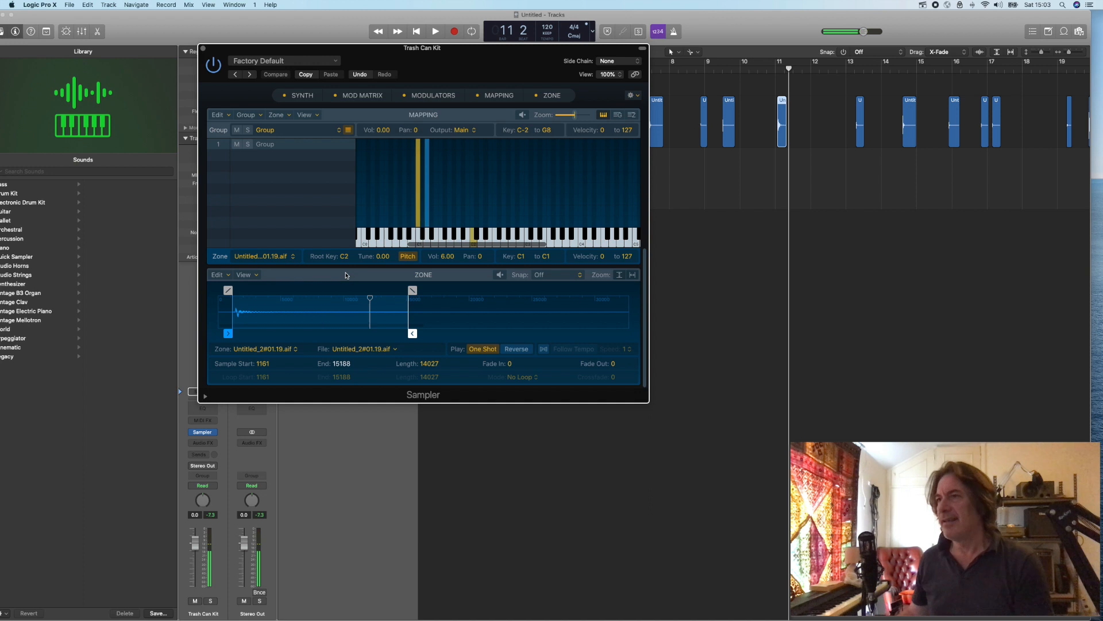
# Trim the D1 zone to sample start 1255 and end 15879, with a fade out of 2740 and One Shot playback
pyautogui.click(428, 221)
pyautogui.moveTo(214, 333); pyautogui.dragTo(232, 335)
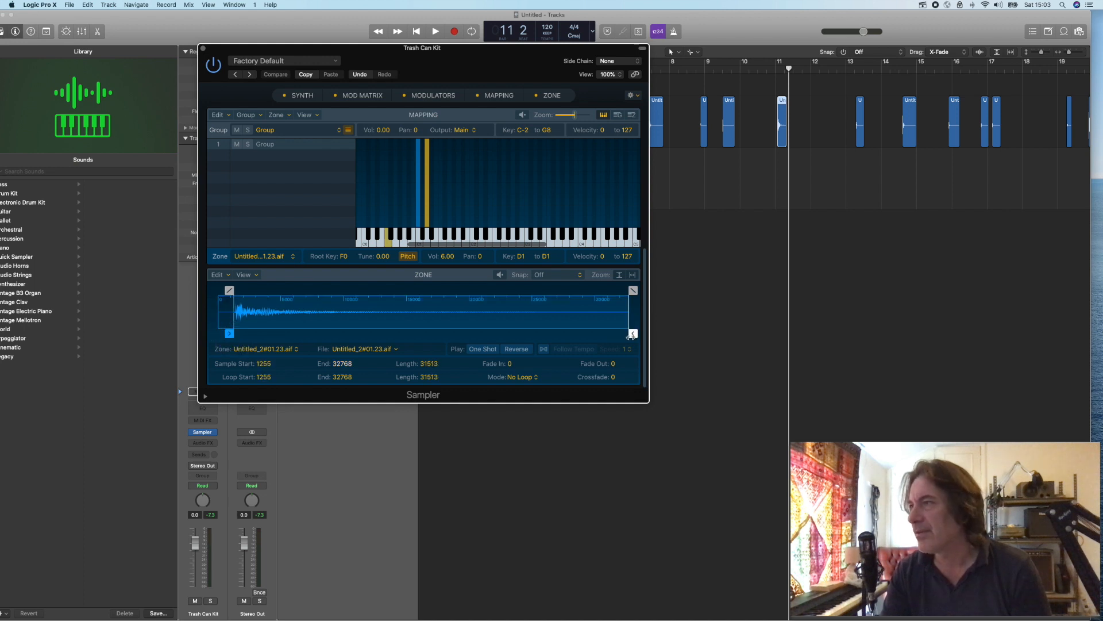
pyautogui.moveTo(633, 334); pyautogui.dragTo(418, 333)
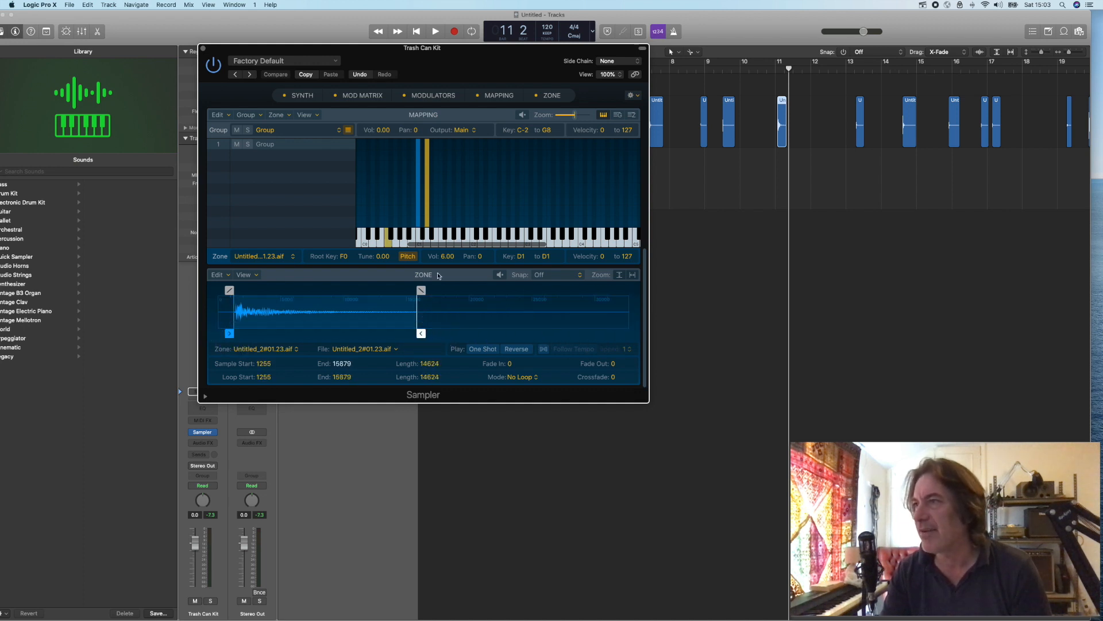
pyautogui.moveTo(421, 290); pyautogui.dragTo(387, 291)
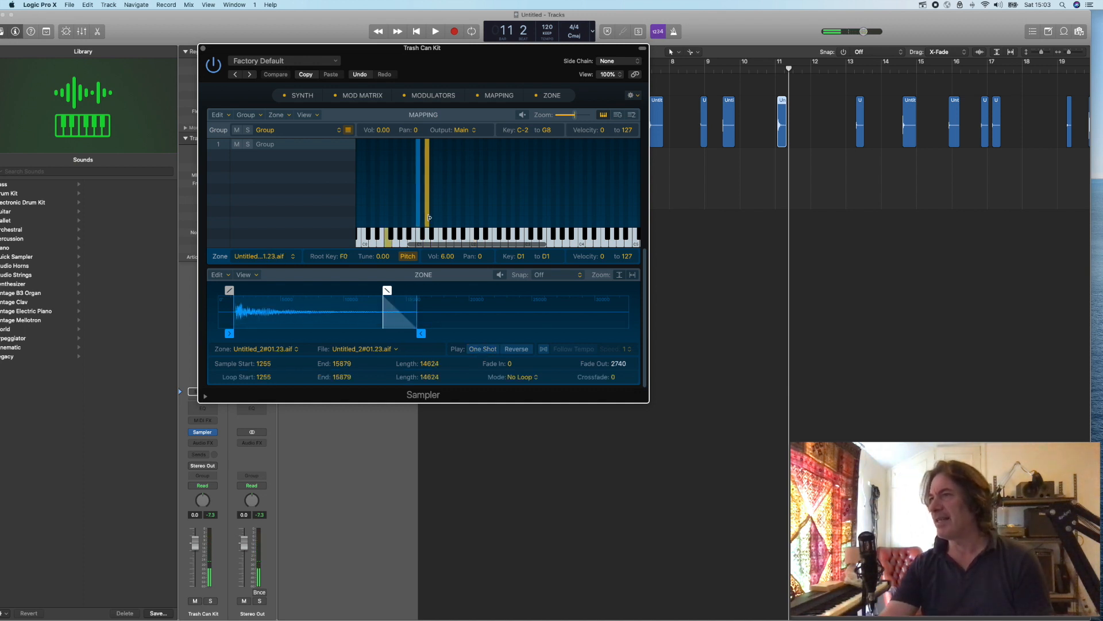
pyautogui.click(427, 219)
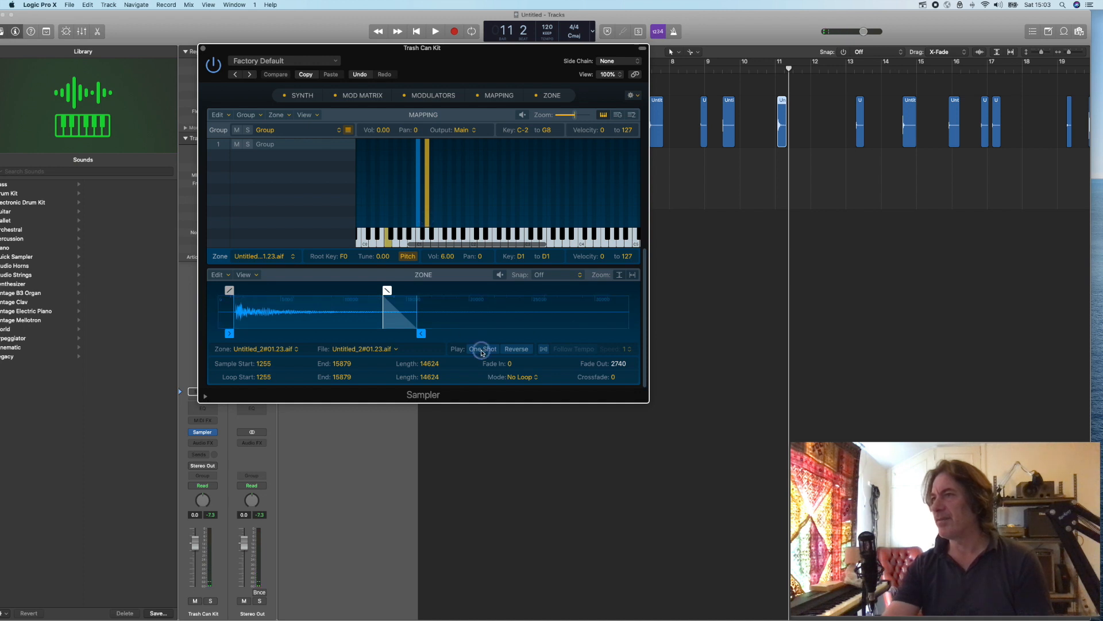
pyautogui.click(482, 351)
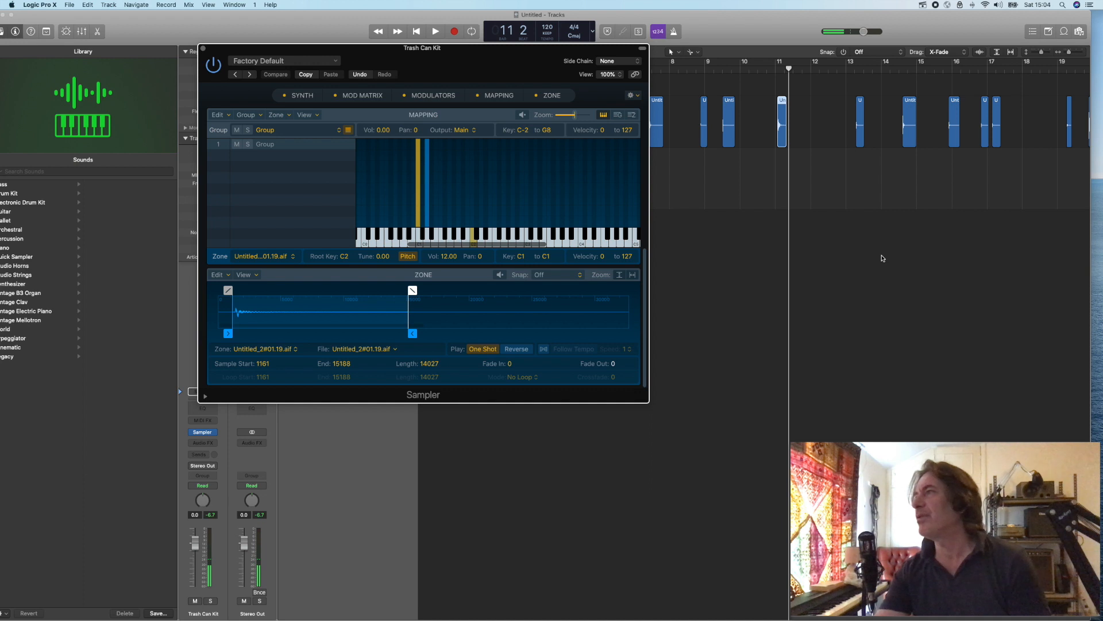
# Audition the later Audio 2 hits and map the hit at bar 16 to a single-key Sampler zone on E1
pyautogui.doubleClick(845, 71)
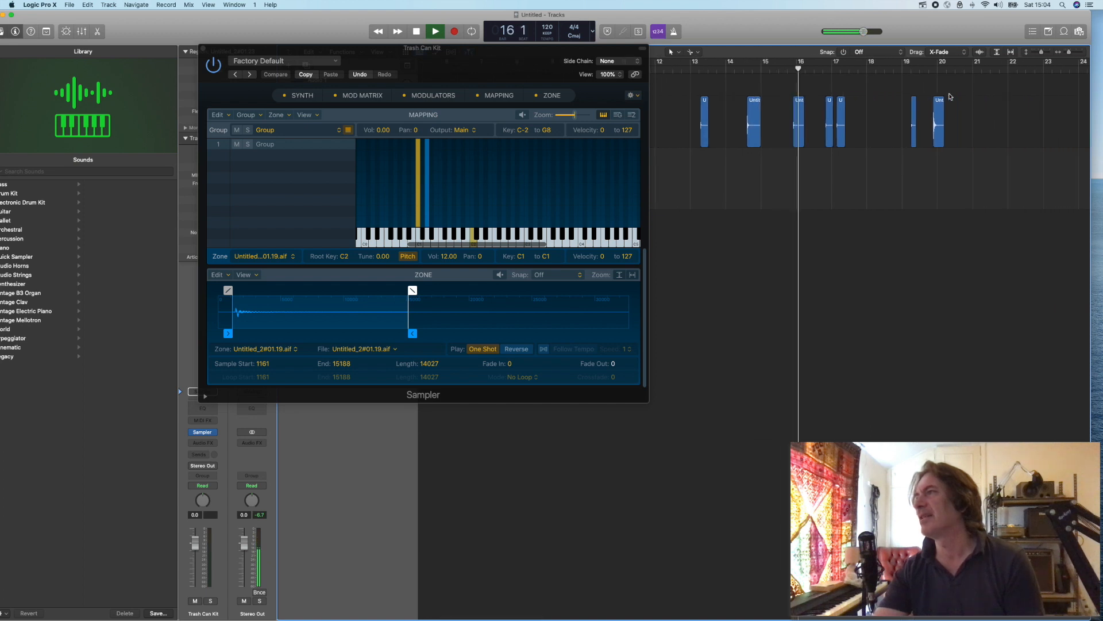
pyautogui.press('space')
pyautogui.moveTo(798, 135); pyautogui.dragTo(437, 206)
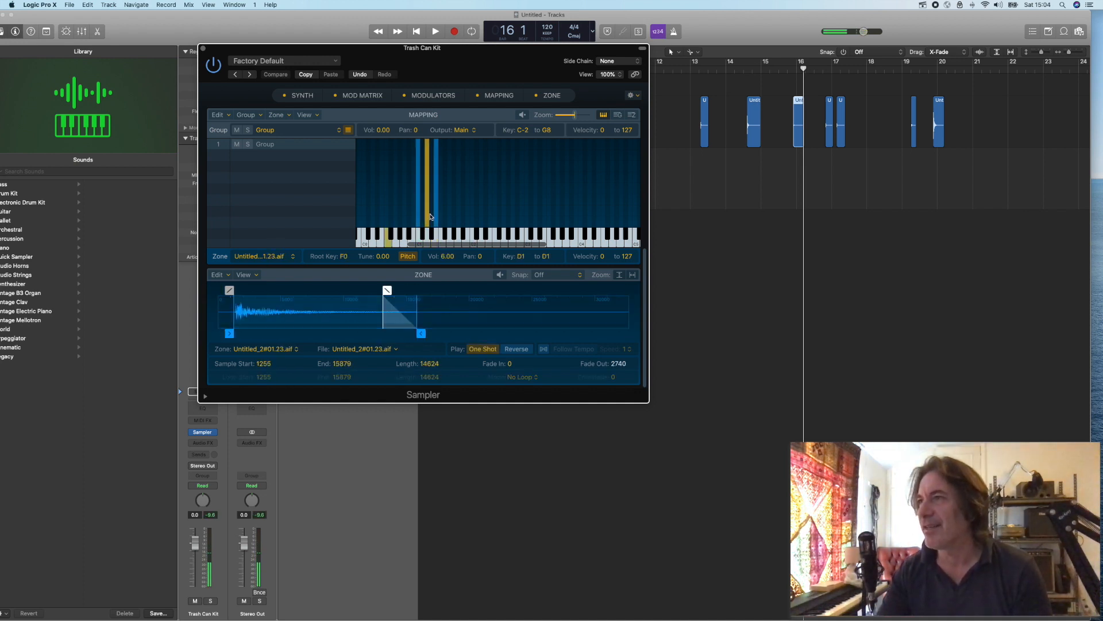
# Raise the E1 zone's volume and lower its root key
pyautogui.click(437, 218)
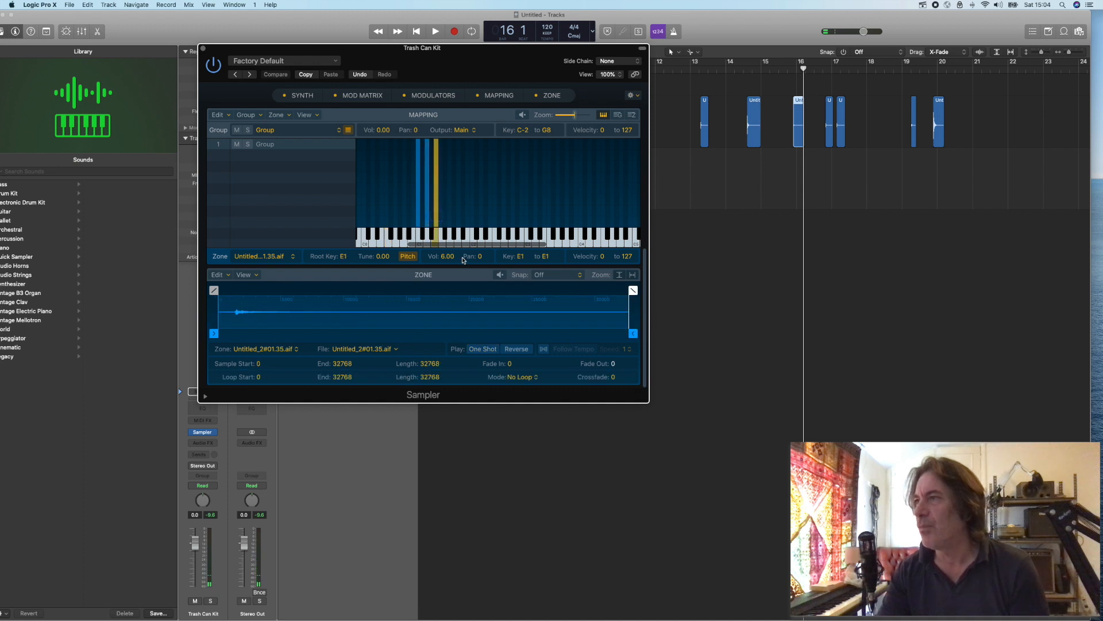
pyautogui.moveTo(451, 251); pyautogui.dragTo(451, 226)
pyautogui.moveTo(347, 258); pyautogui.dragTo(346, 275)
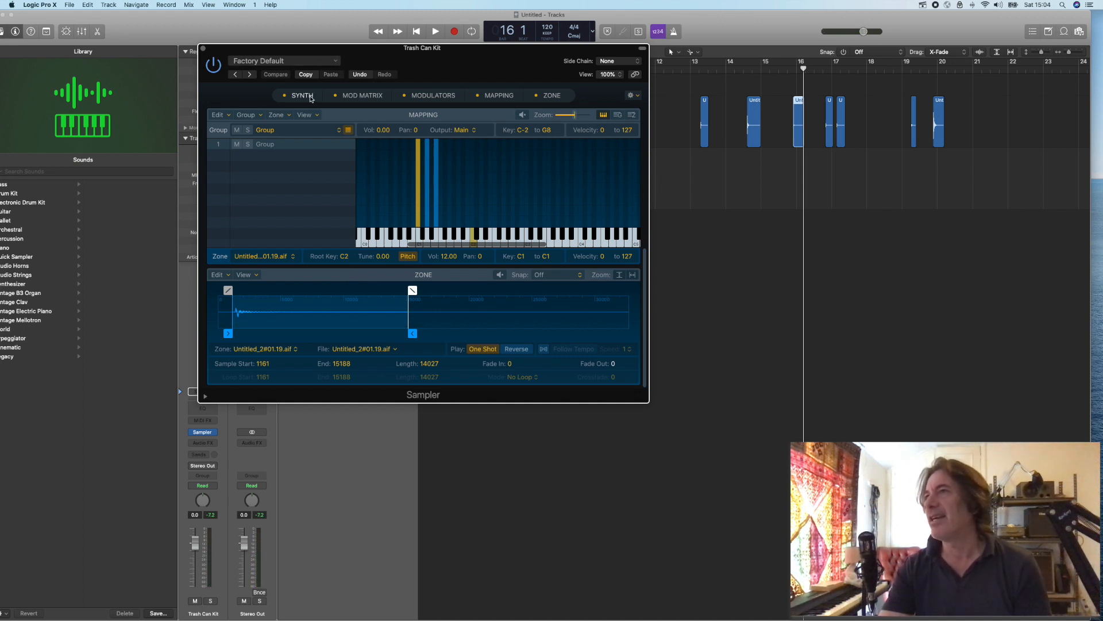
# Lower the kit's overall Synth tuning slightly, and enable Filter 1 with a raised Drive amount
pyautogui.click(552, 99)
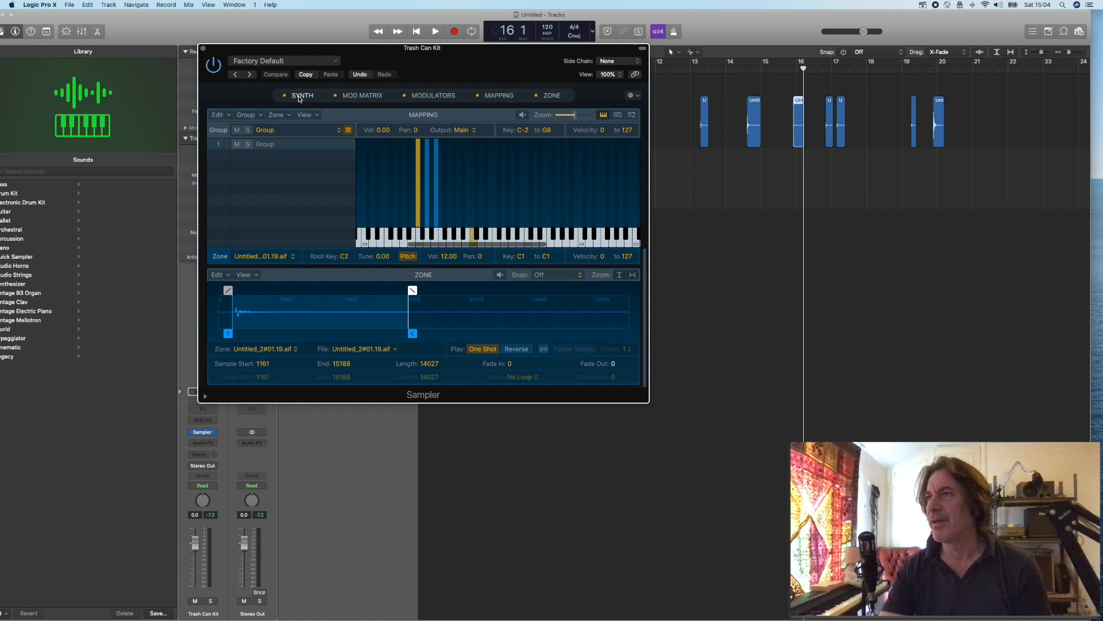
pyautogui.click(299, 98)
pyautogui.moveTo(227, 160); pyautogui.dragTo(227, 165)
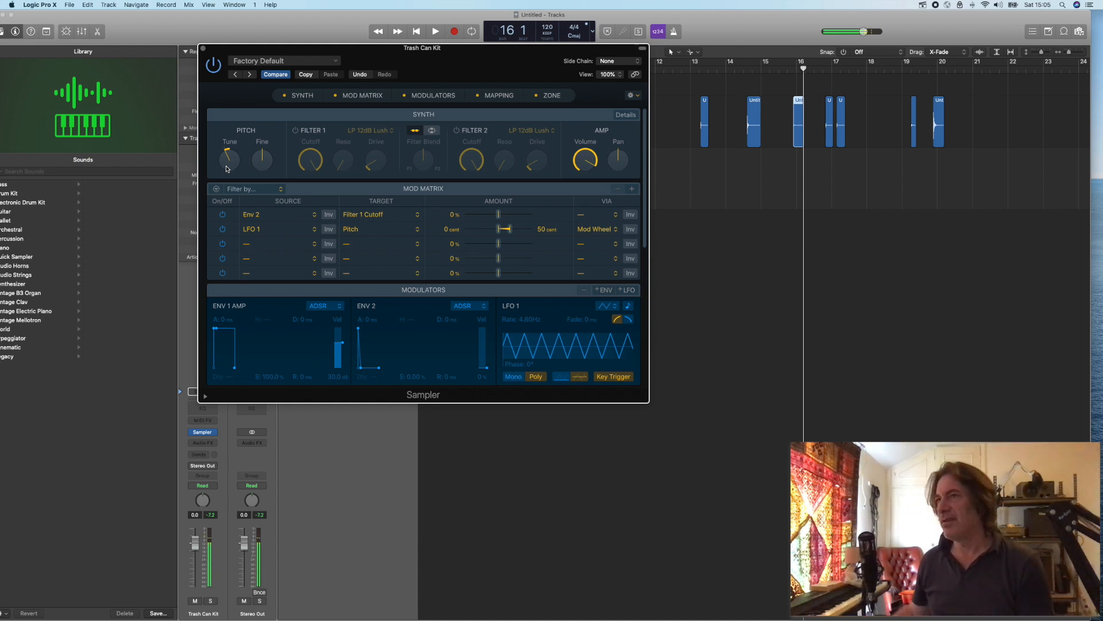
pyautogui.click(295, 131)
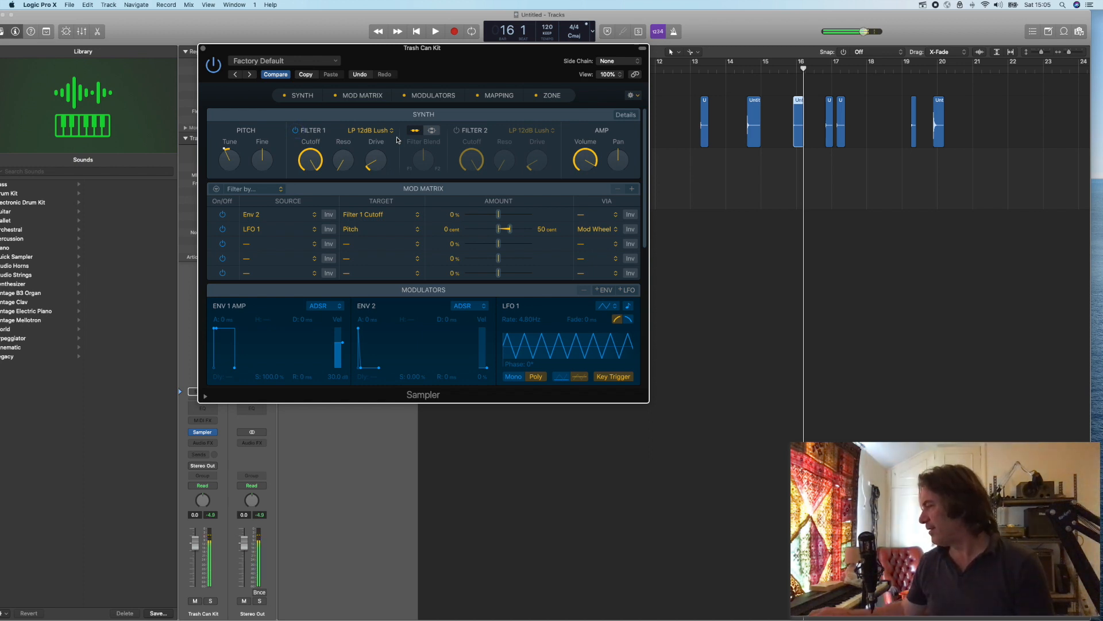
pyautogui.moveTo(378, 158); pyautogui.dragTo(379, 148)
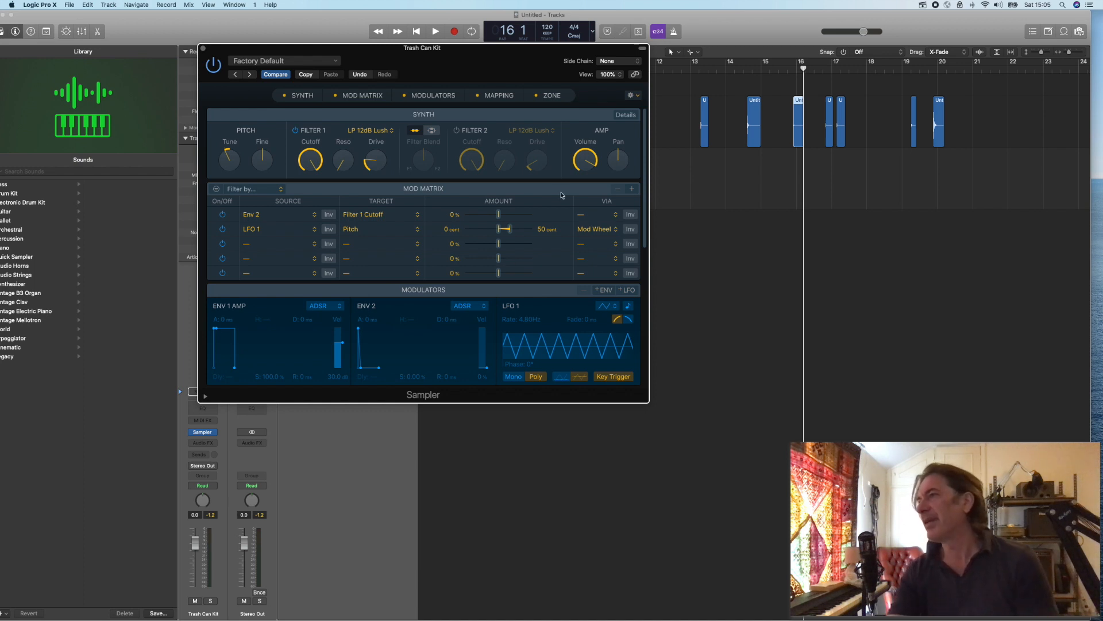
# Save the instrument with its audio data as "Trash can Kit 2" in the Sampler Instruments folder
pyautogui.click(334, 62)
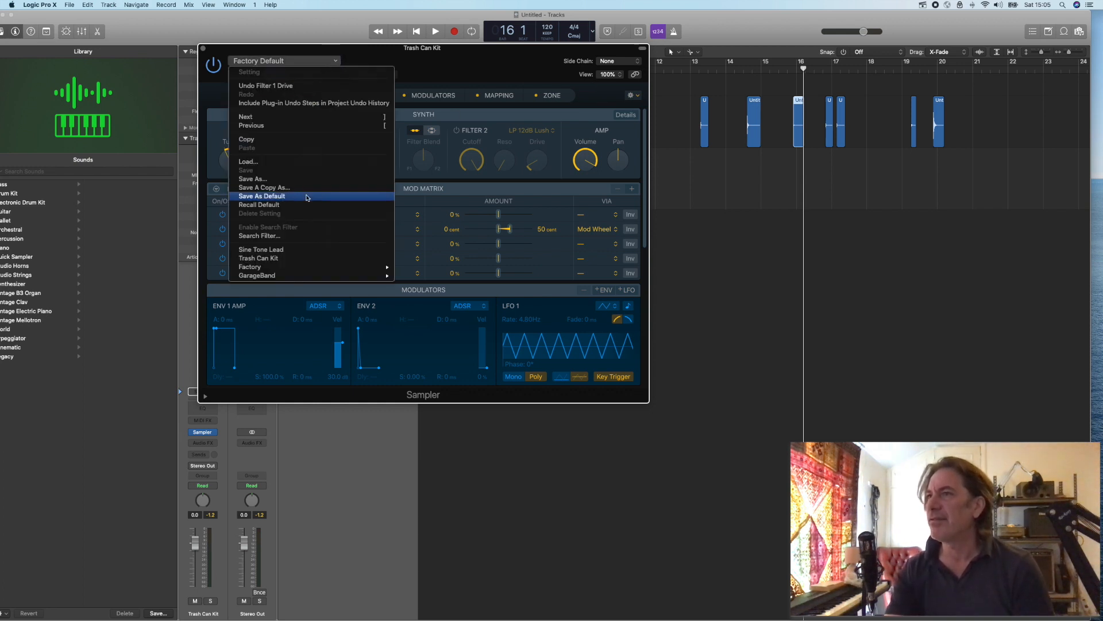
pyautogui.click(306, 180)
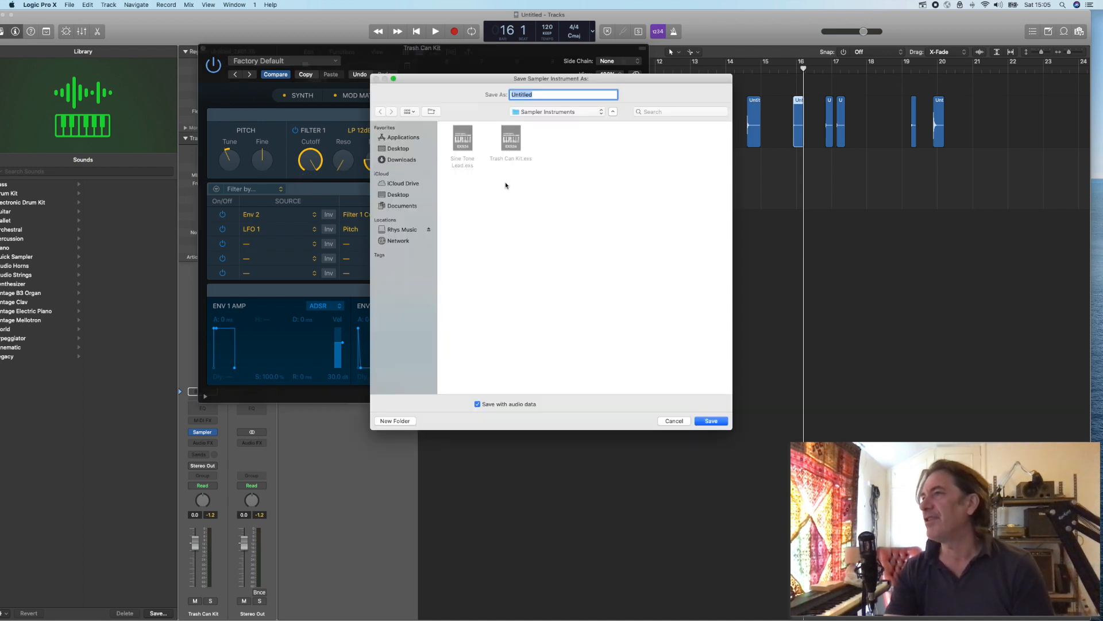
pyautogui.click(513, 151)
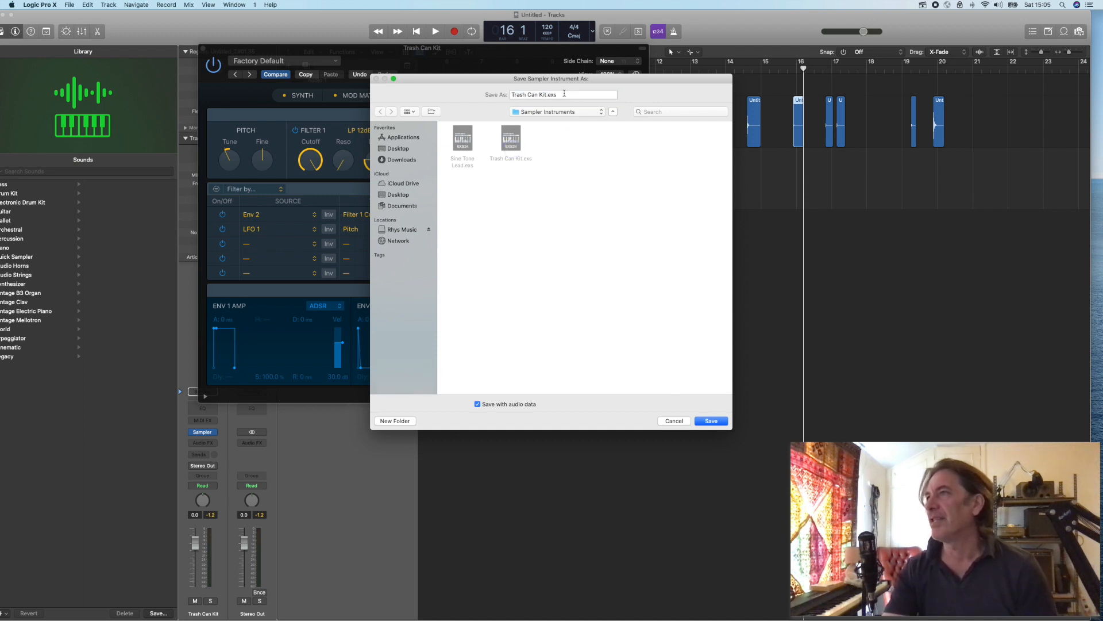
pyautogui.click(564, 93)
pyautogui.write('Tr')
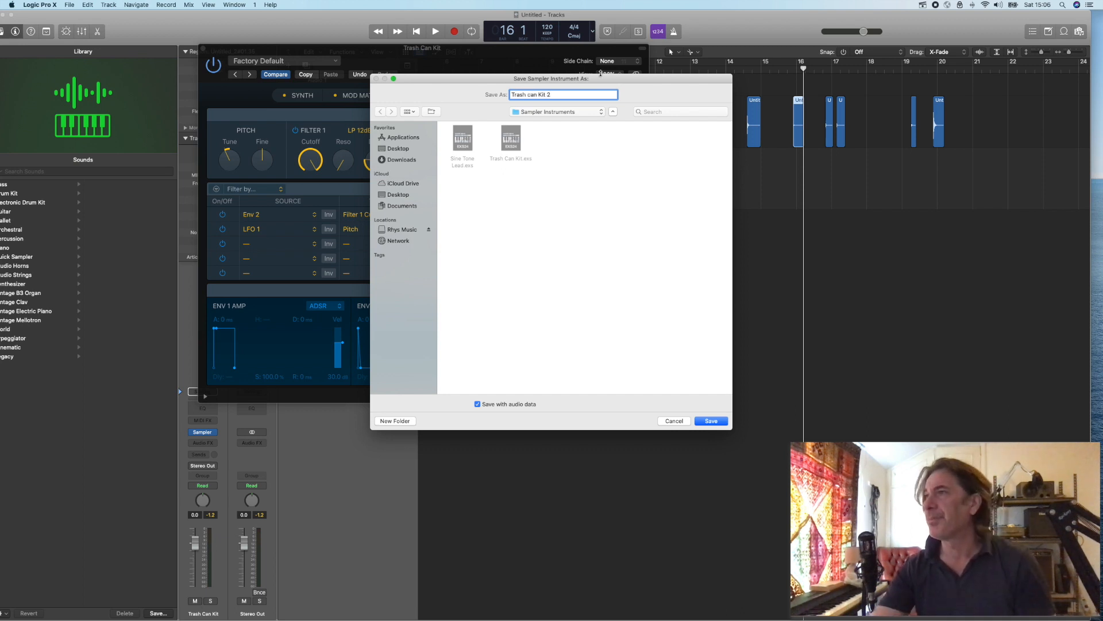
pyautogui.click(554, 113)
pyautogui.moveTo(556, 116); pyautogui.dragTo(684, 148)
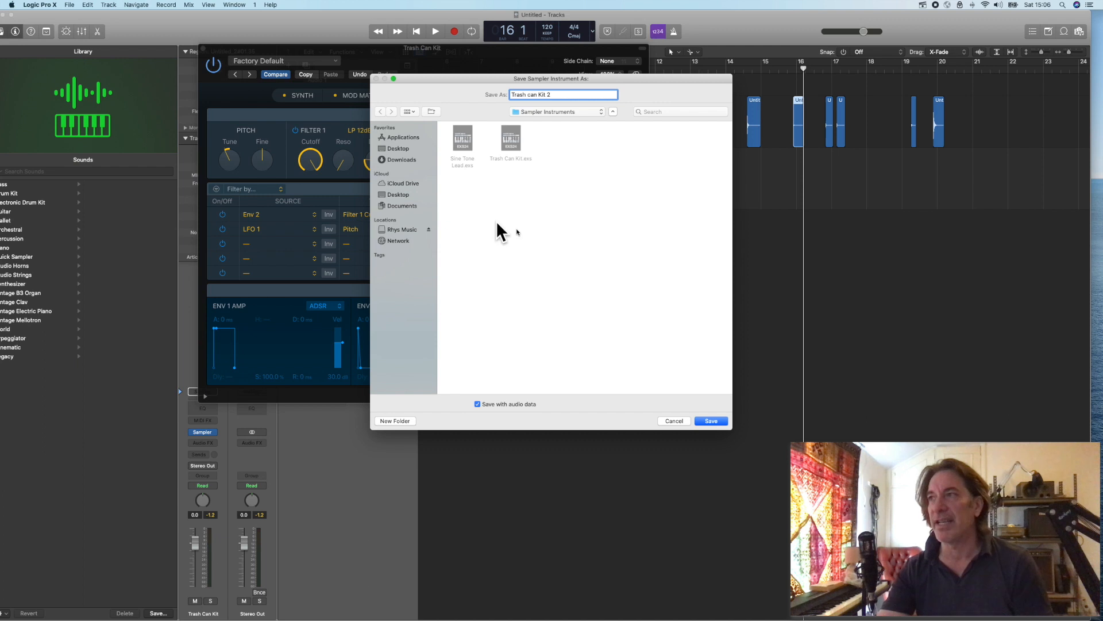
pyautogui.click(718, 423)
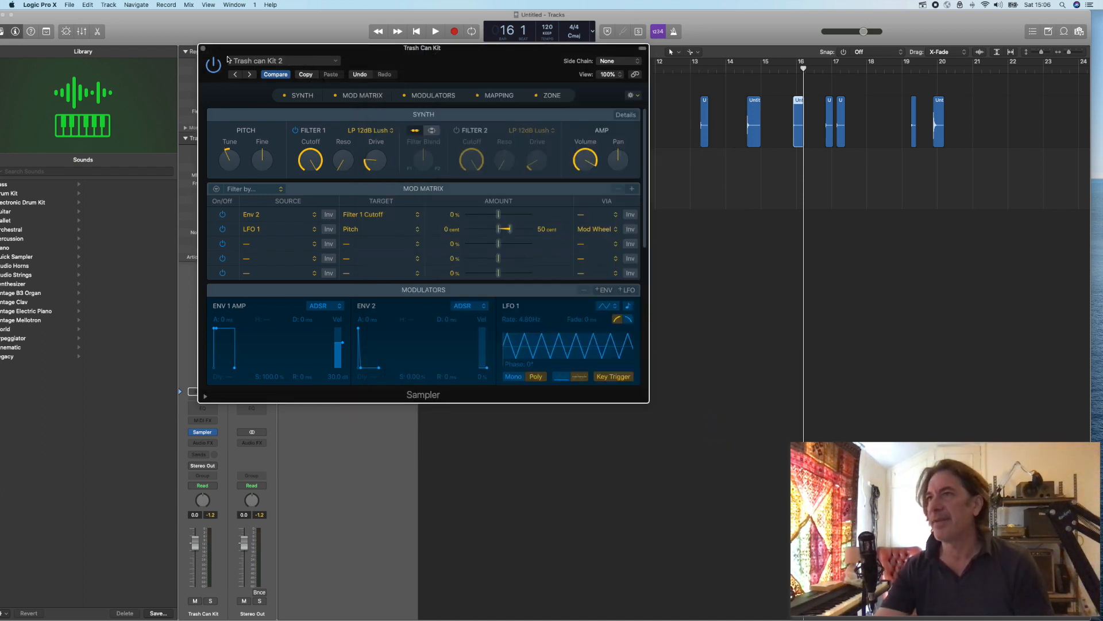
# Check the settings list for the saved kit and close the Sampler window
pyautogui.click(287, 61)
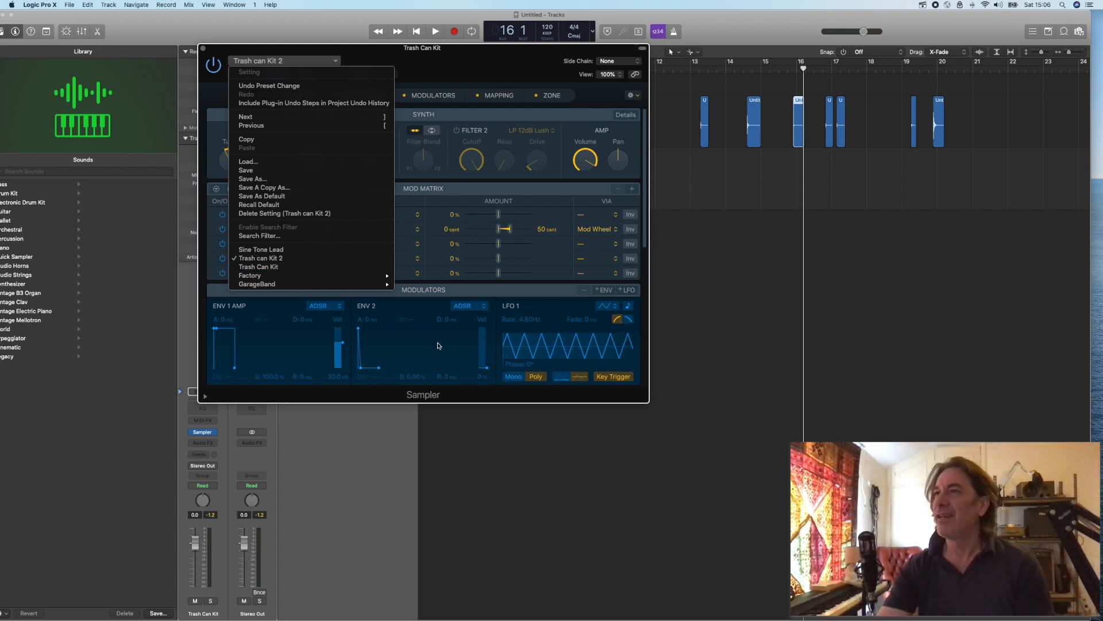
pyautogui.click(203, 51)
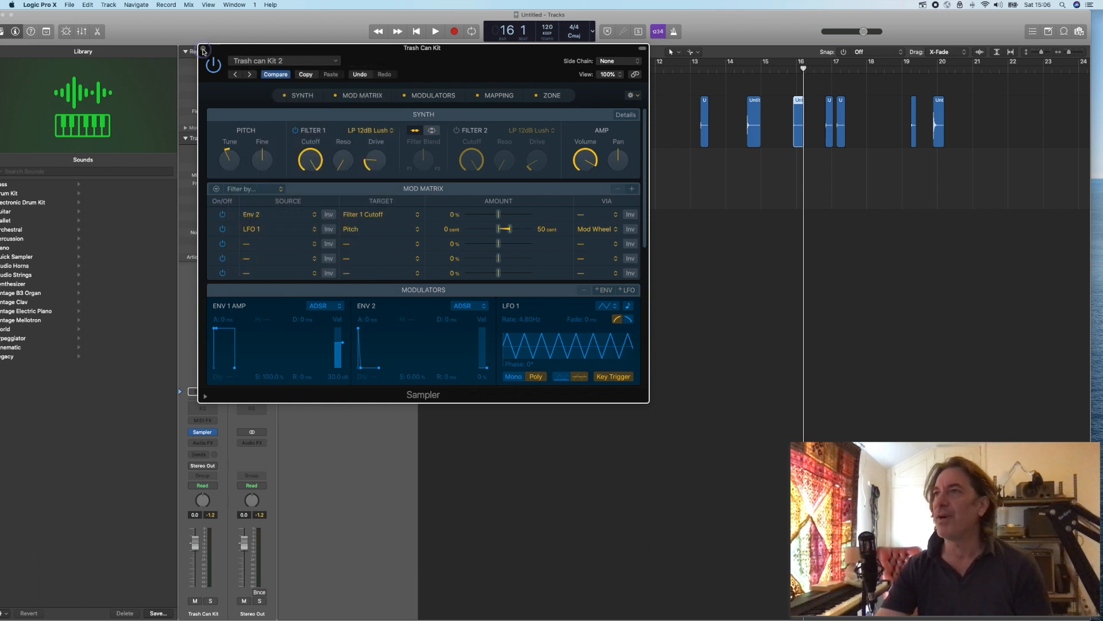
pyautogui.click(202, 49)
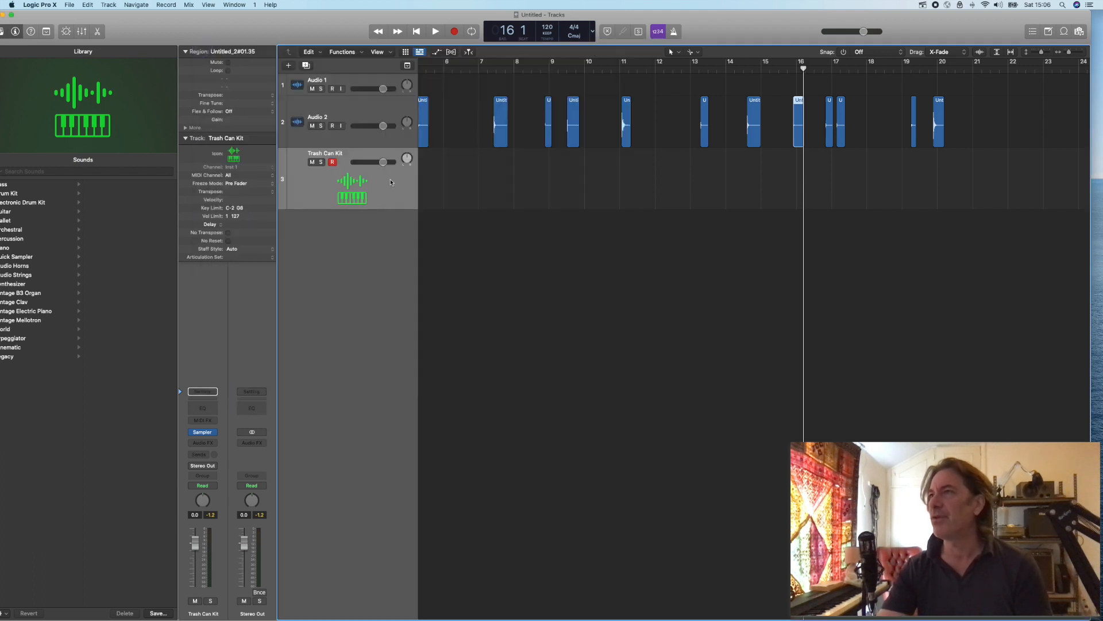
# Mute Audio 2 and record a MIDI pattern on the Trash Can Kit track from bar 4 to about bar 12
pyautogui.click(312, 125)
pyautogui.hscroll(-5, 476, 99)
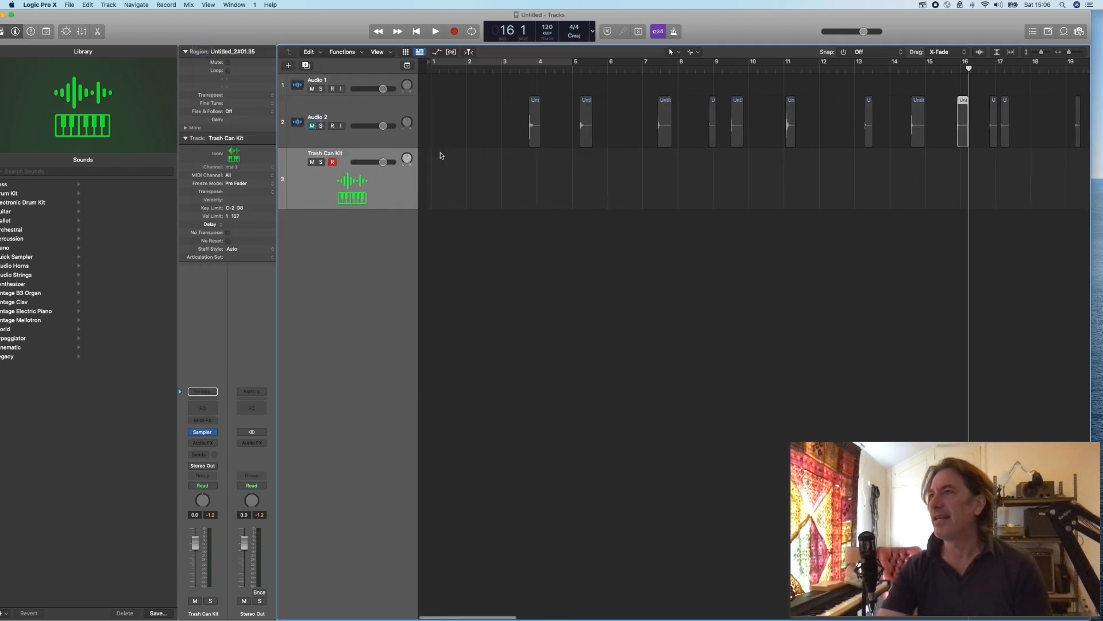
pyautogui.click(418, 32)
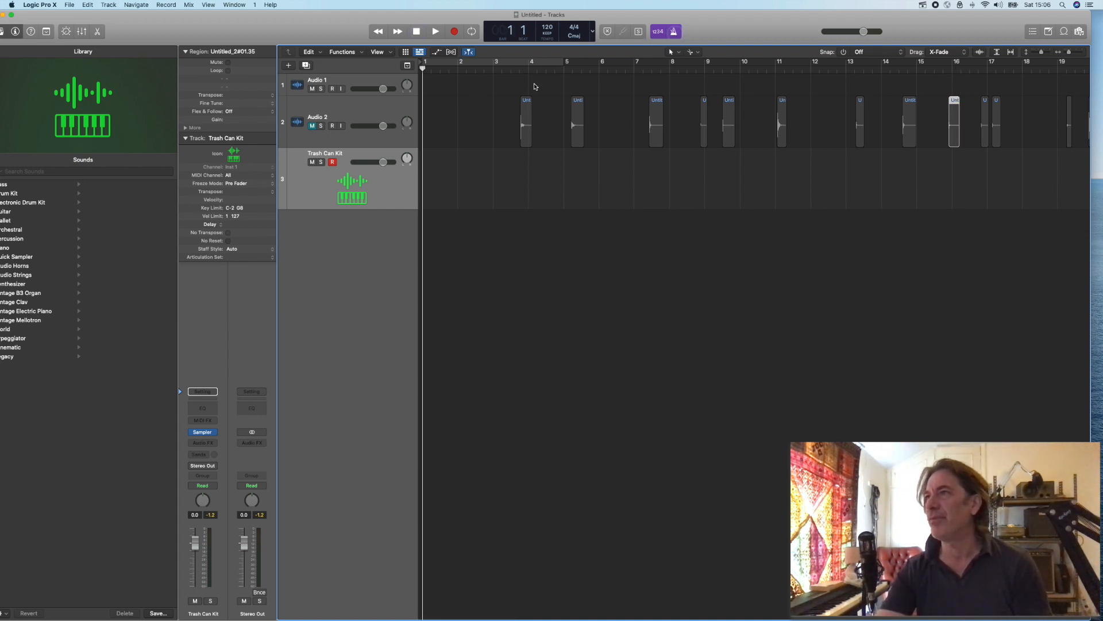
pyautogui.click(455, 32)
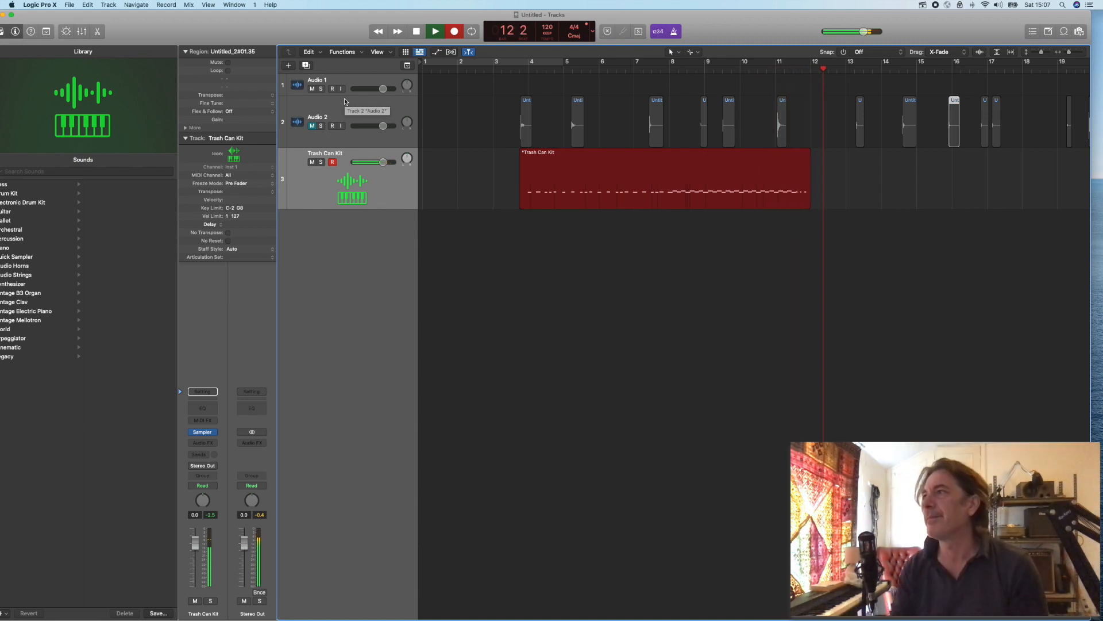
pyautogui.press('space')
# Select all notes of the recorded region in the Piano Roll and quantize them to 1/16 Note at strength 100
pyautogui.doubleClick(581, 192)
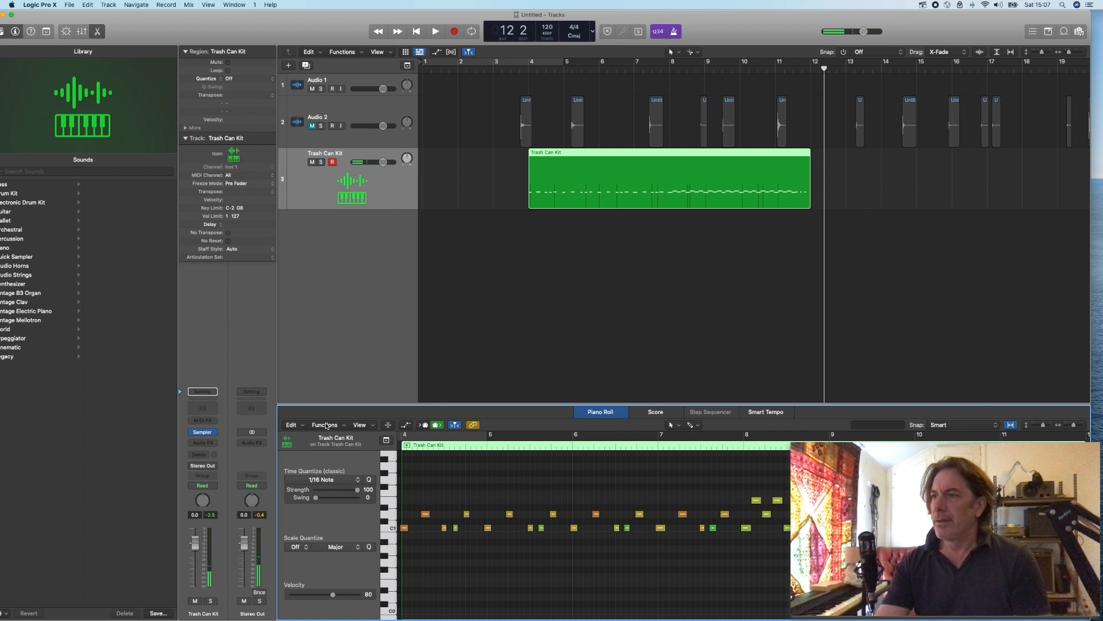
pyautogui.click(300, 425)
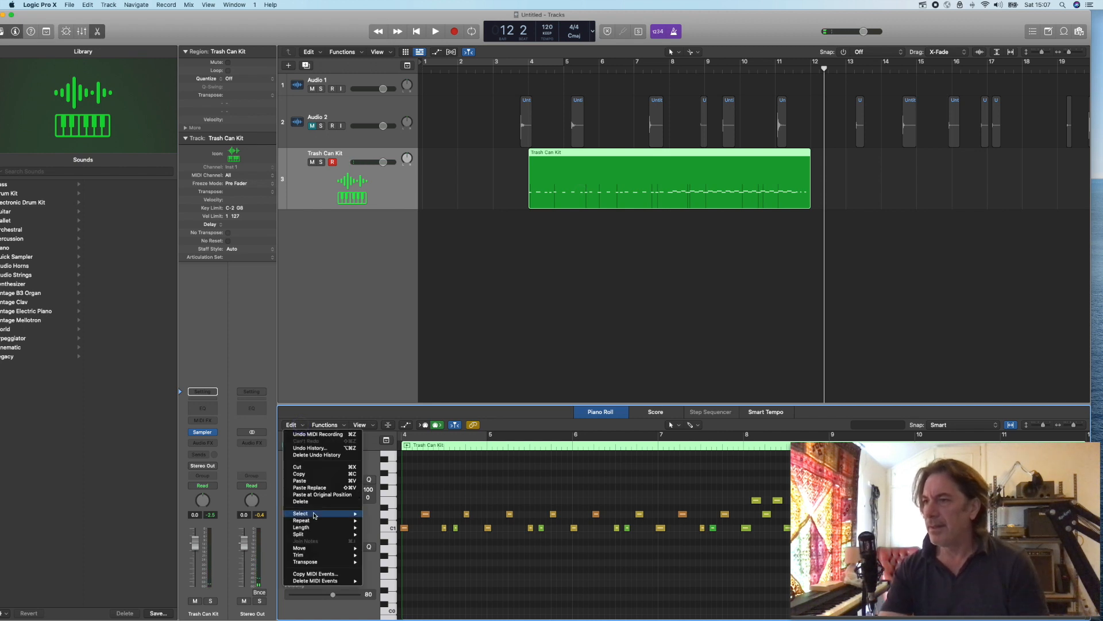
pyautogui.moveTo(333, 513)
pyautogui.click(397, 461)
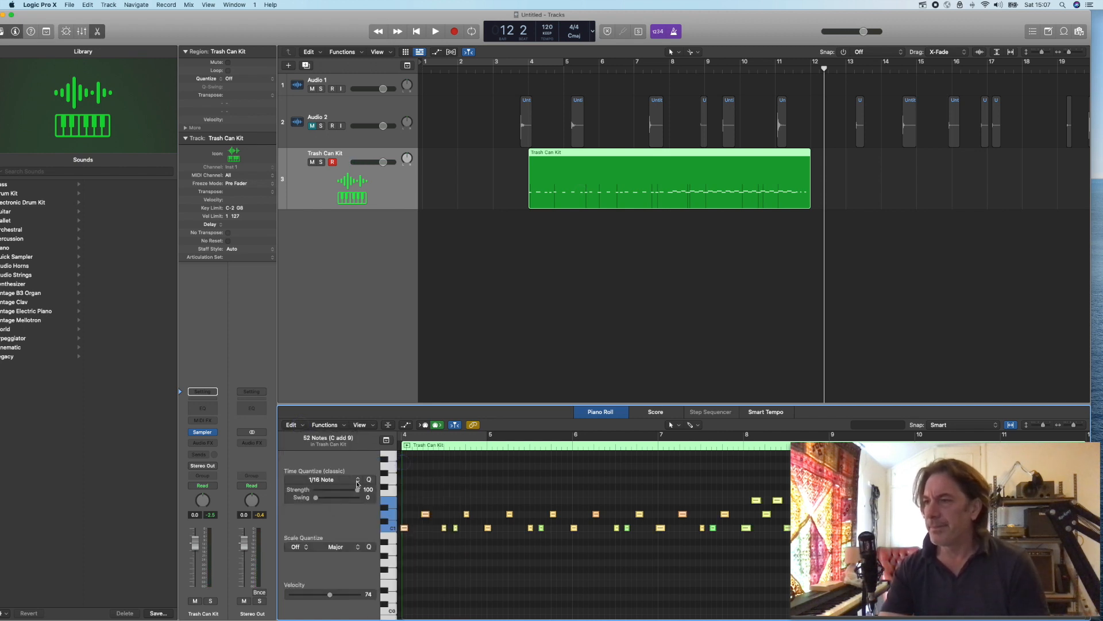
pyautogui.click(370, 480)
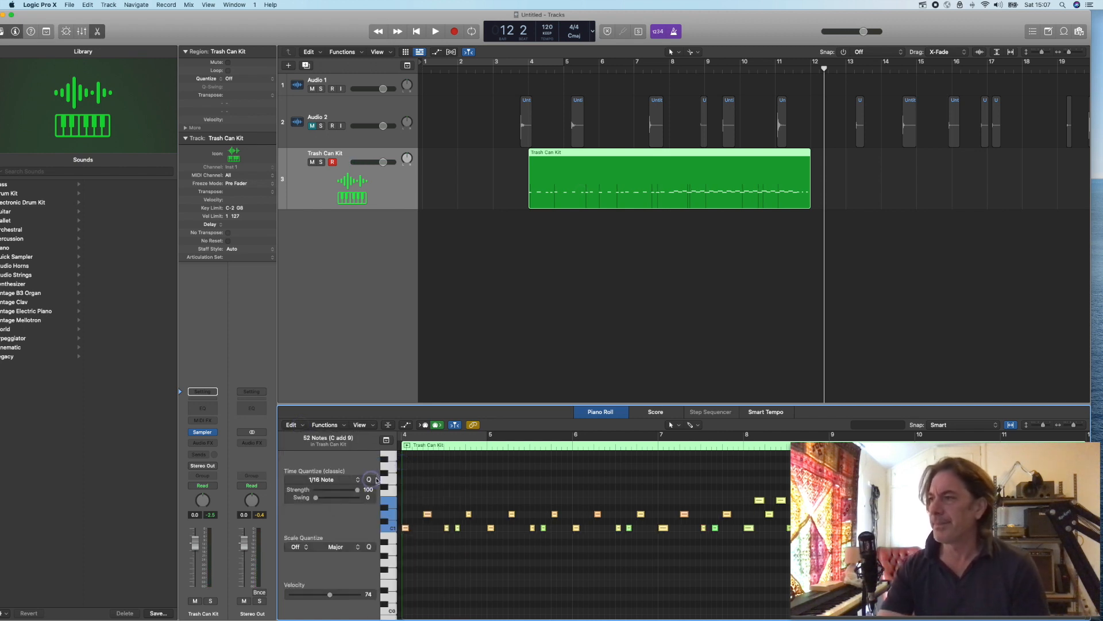
# Play back the quantized pattern from just before bar 4, and record-enable the Audio 1 track
pyautogui.click(519, 67)
pyautogui.press('space')
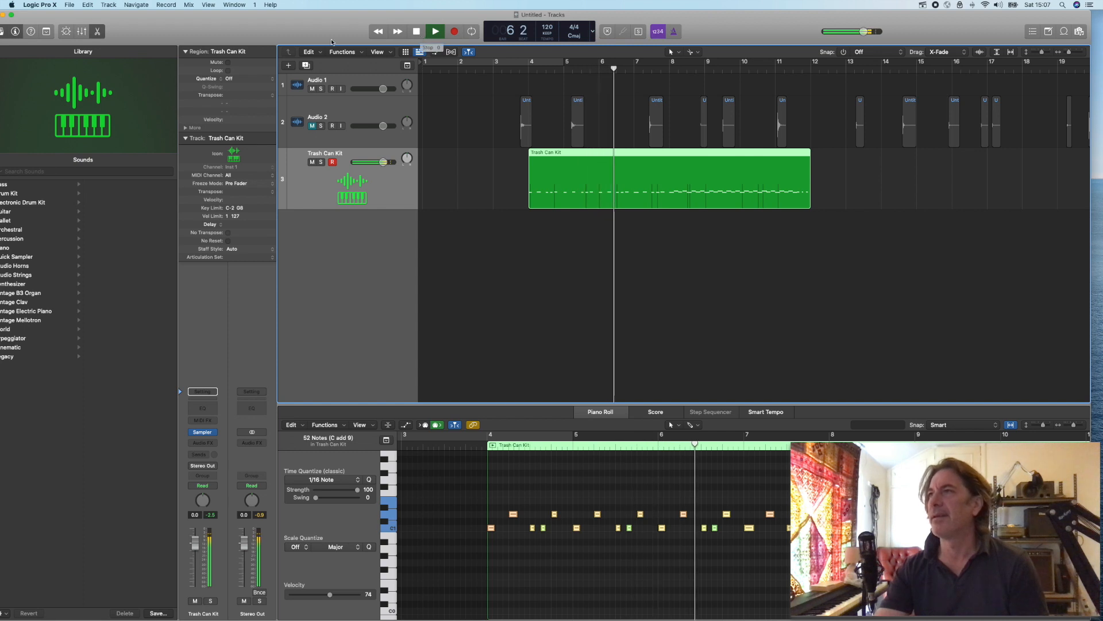
pyautogui.click(332, 89)
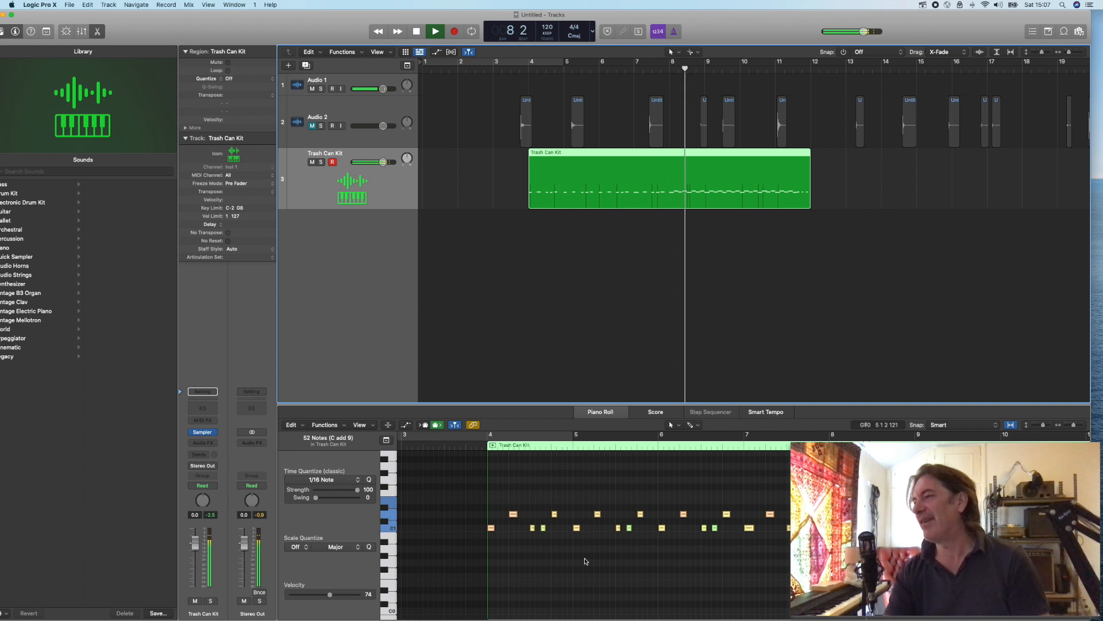
pyautogui.click(417, 35)
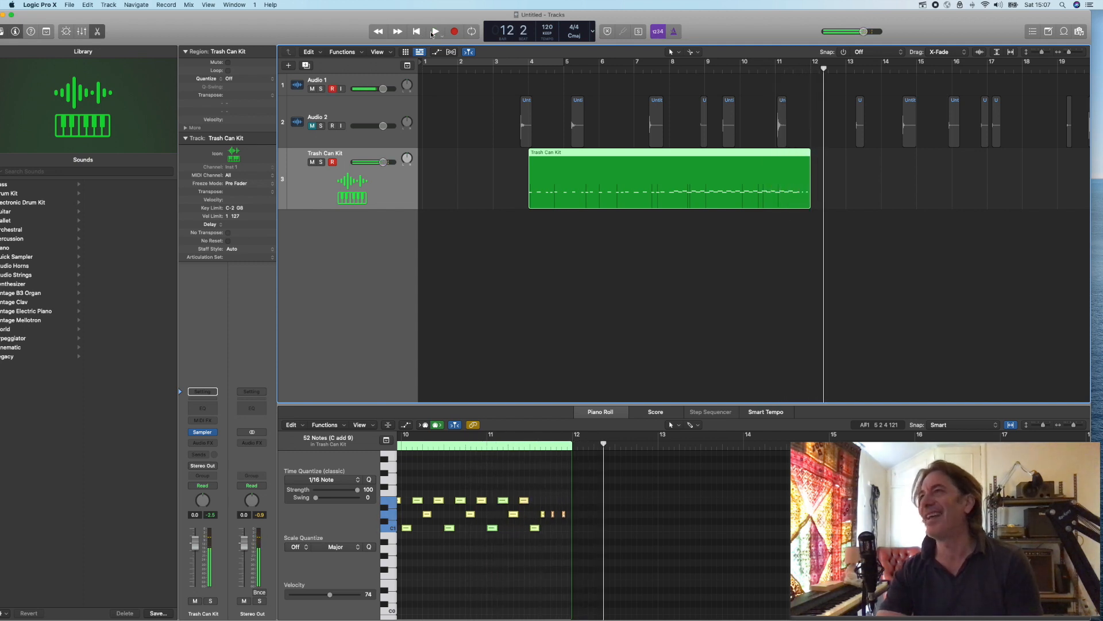
# Unmute Audio 2 and select its track
pyautogui.hscroll(5, 819, 138)
pyautogui.hscroll(20, 819, 138)
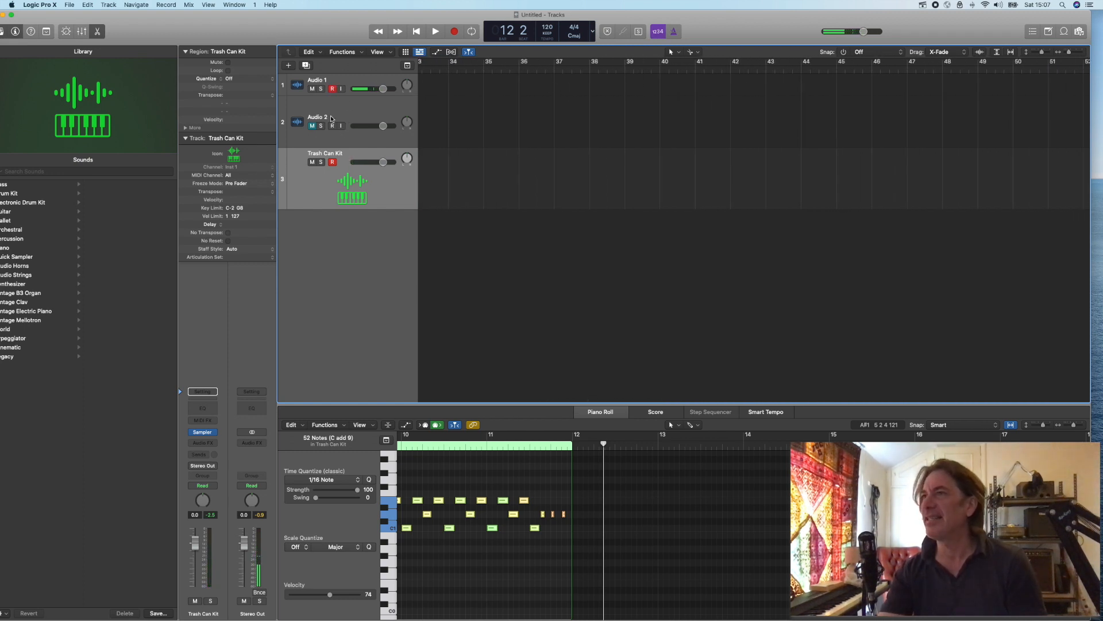
pyautogui.click(312, 125)
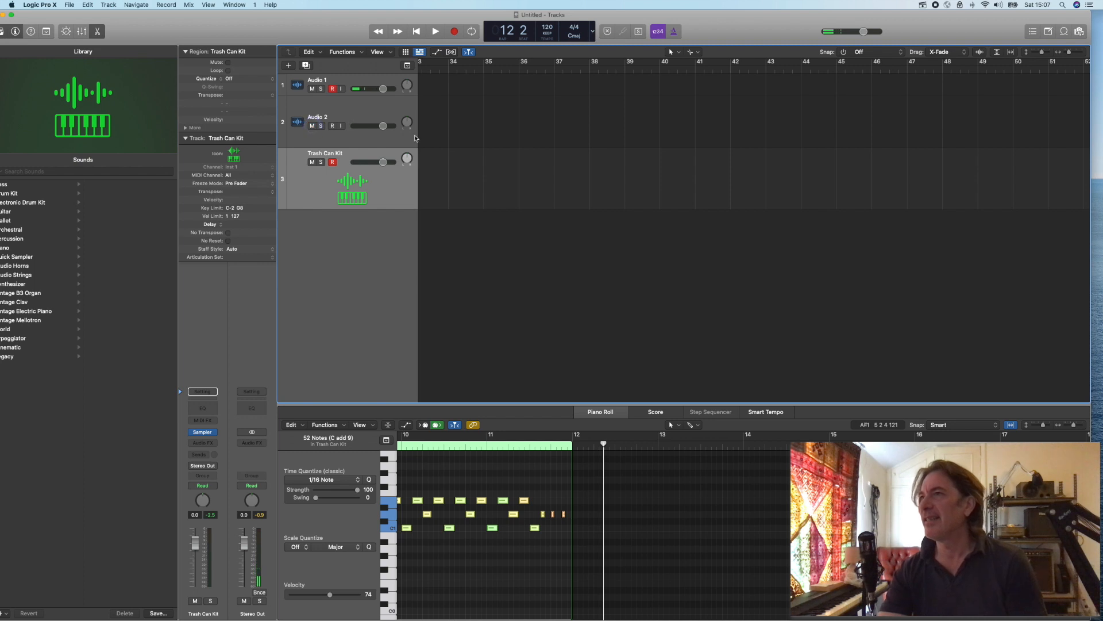
pyautogui.click(378, 139)
# Extend the end of the last Audio 2 region to just before bar 44 to expose more of its recording
pyautogui.hscroll(-8, 472, 141)
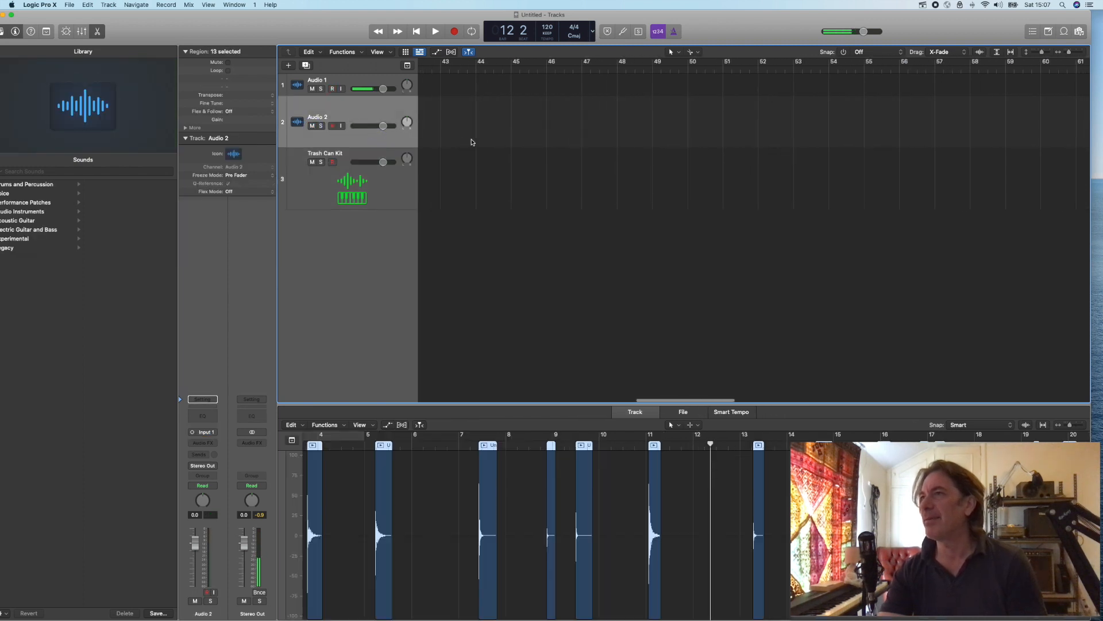
pyautogui.hscroll(-5, 472, 141)
pyautogui.rightClick(472, 141)
pyautogui.click(681, 143)
pyautogui.hscroll(1, 633, 138)
pyautogui.moveTo(636, 135); pyautogui.dragTo(910, 172)
pyautogui.click(636, 136)
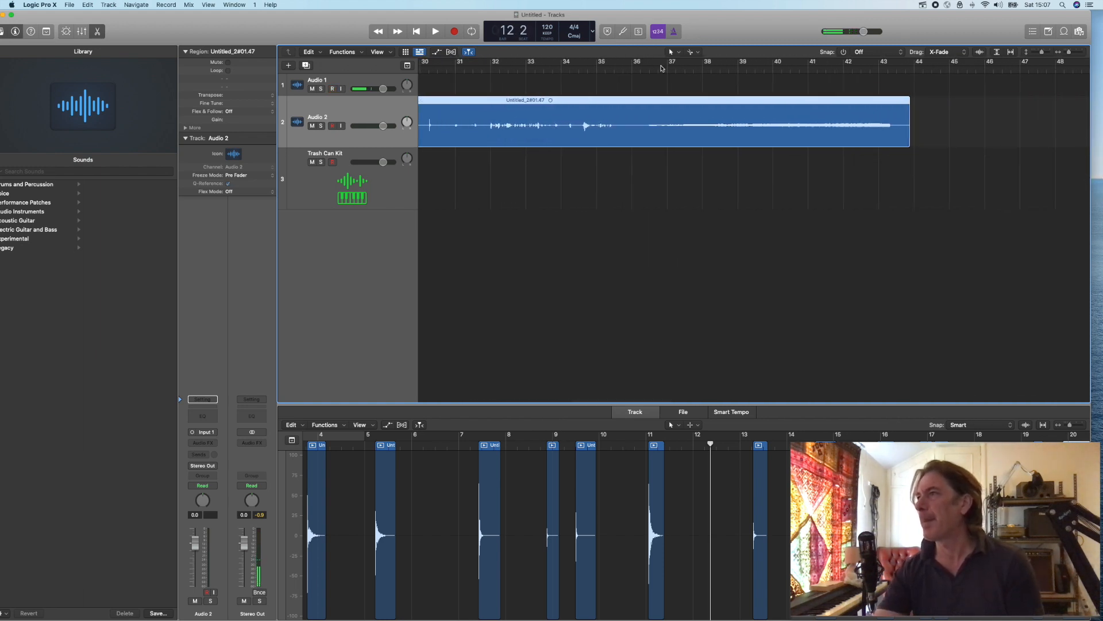
# Split the extended Audio 2 region just before bar 37 and just after bar 43, and delete the pieces on either side
pyautogui.click(650, 70)
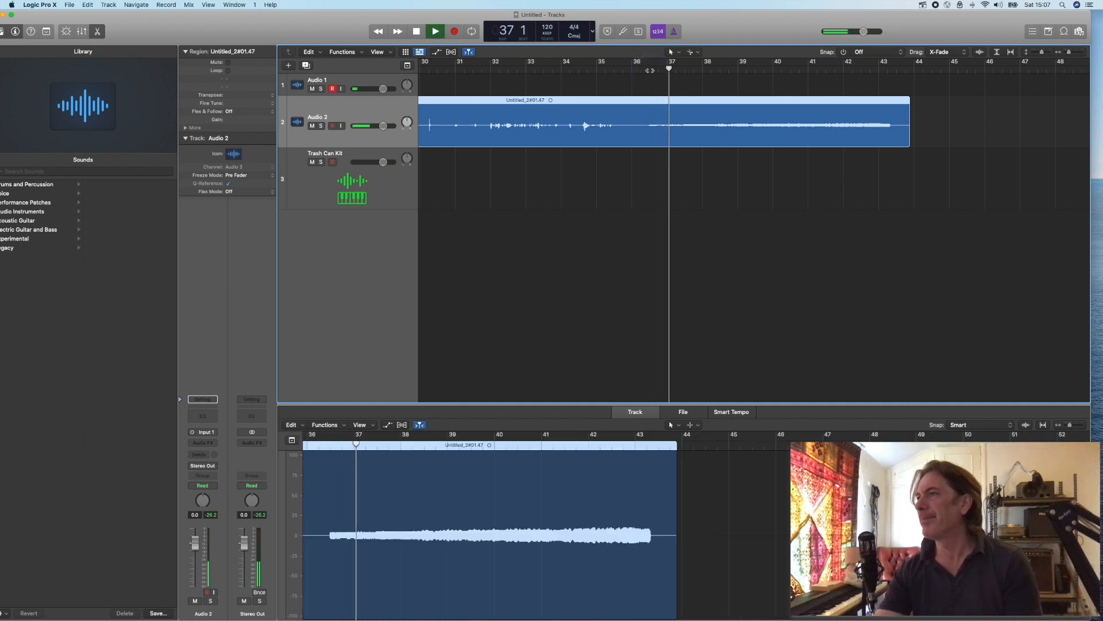
pyautogui.click(661, 136)
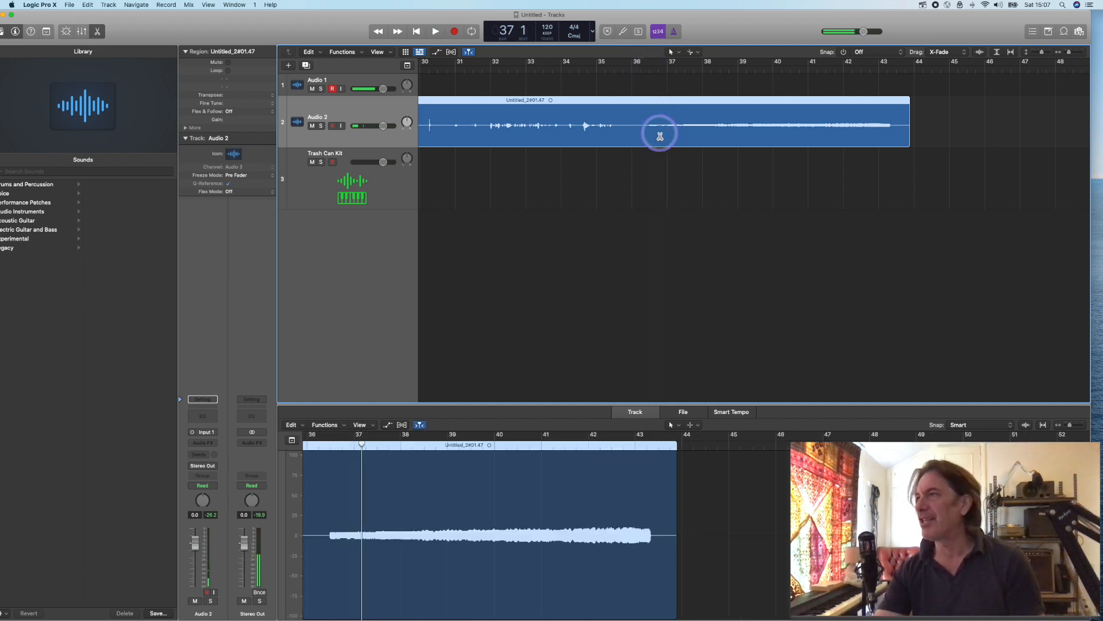
pyautogui.click(886, 132)
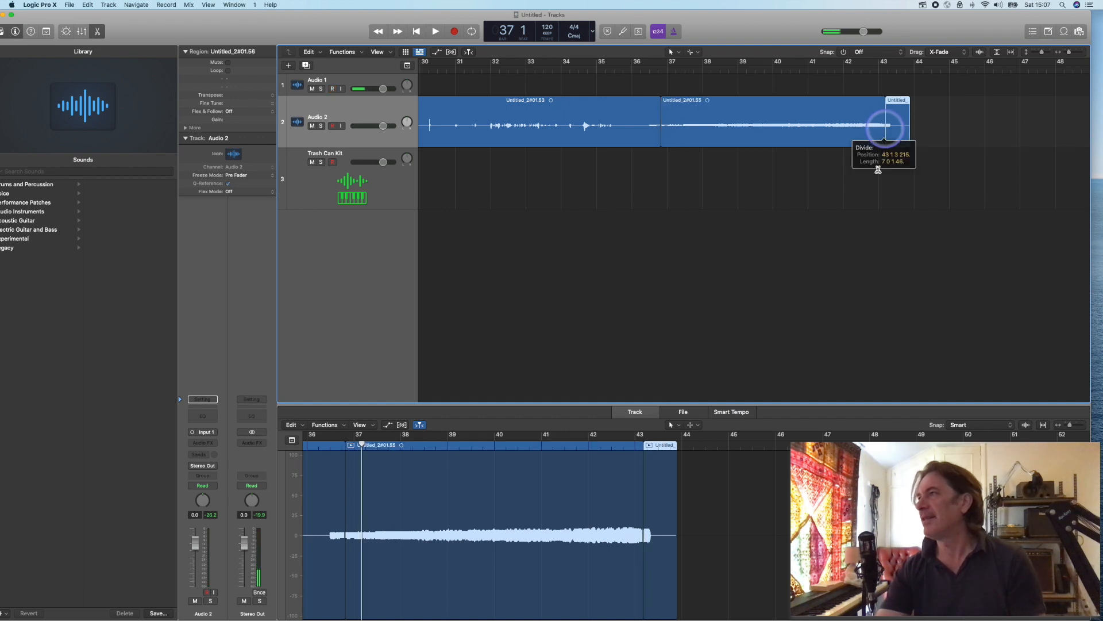
pyautogui.click(653, 142)
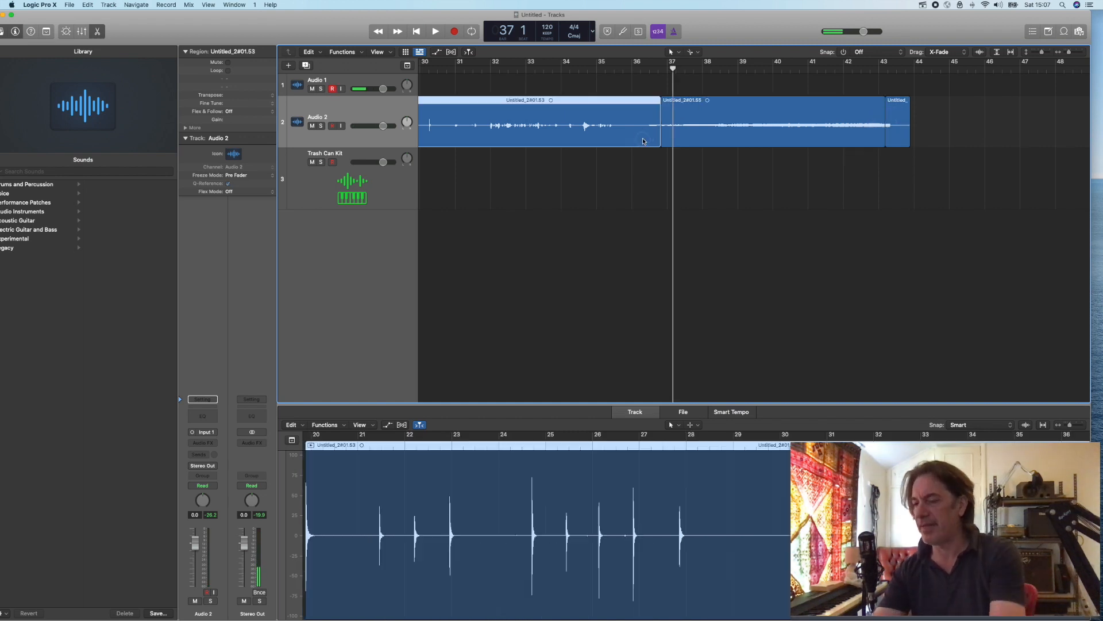
pyautogui.press('Delete')
pyautogui.press('Delete')
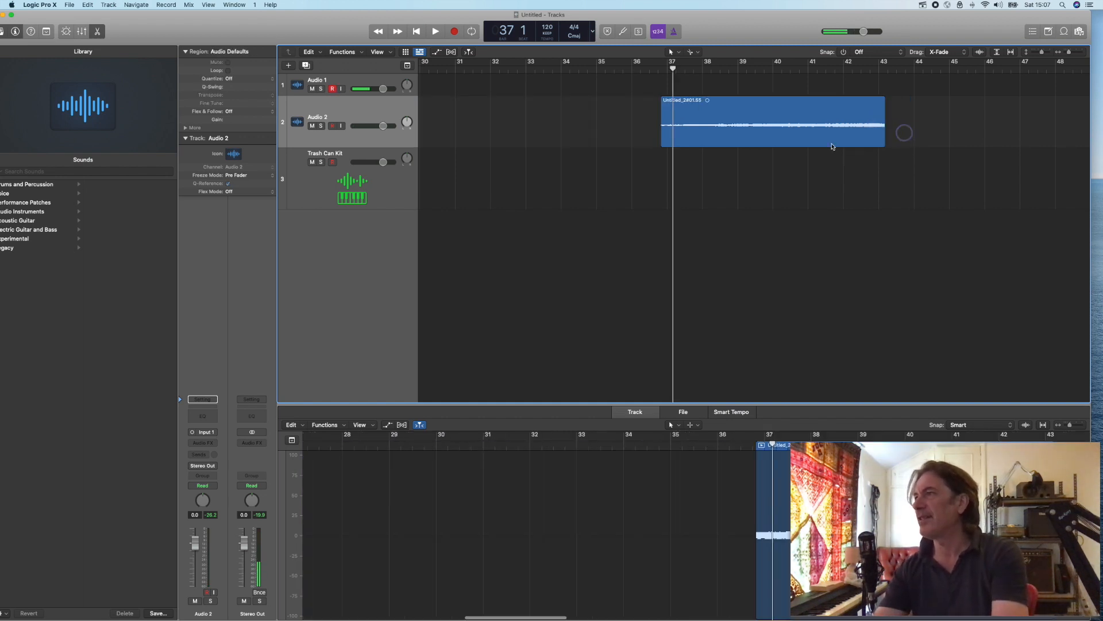
# Normalize the remaining Audio 2 region's gain to a peak target level of -8.0 dB, and play it back
pyautogui.click(763, 138)
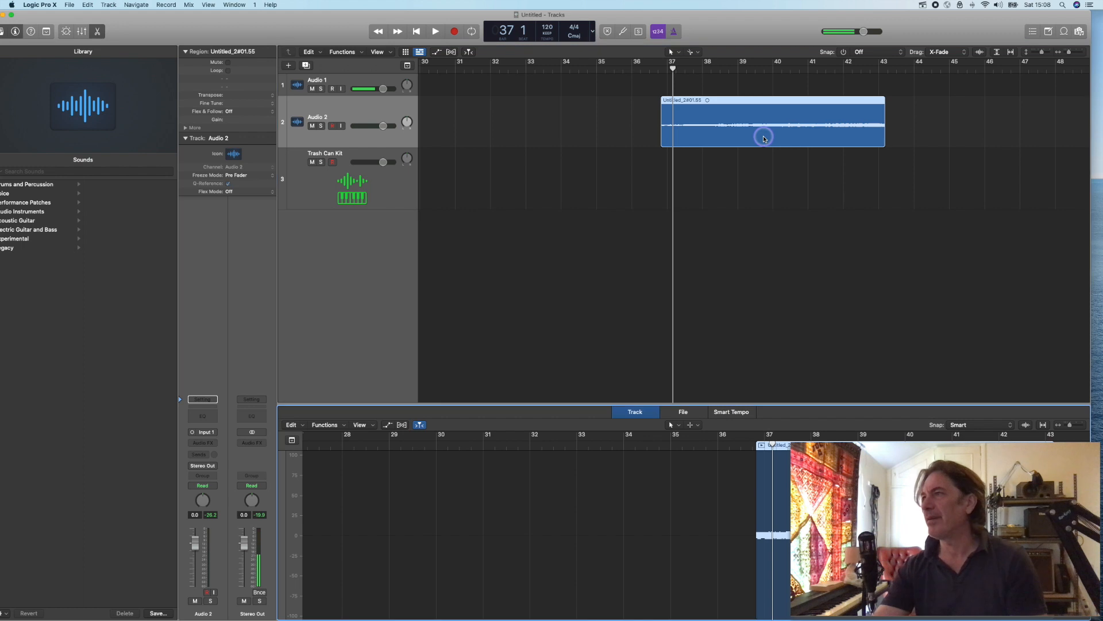
pyautogui.click(325, 424)
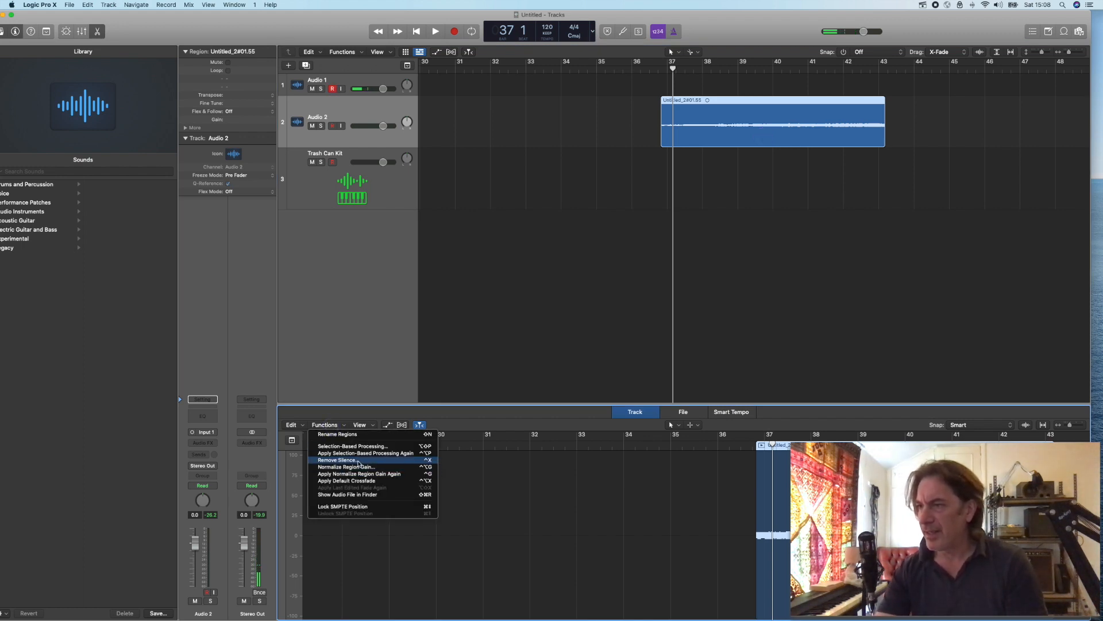
pyautogui.click(351, 467)
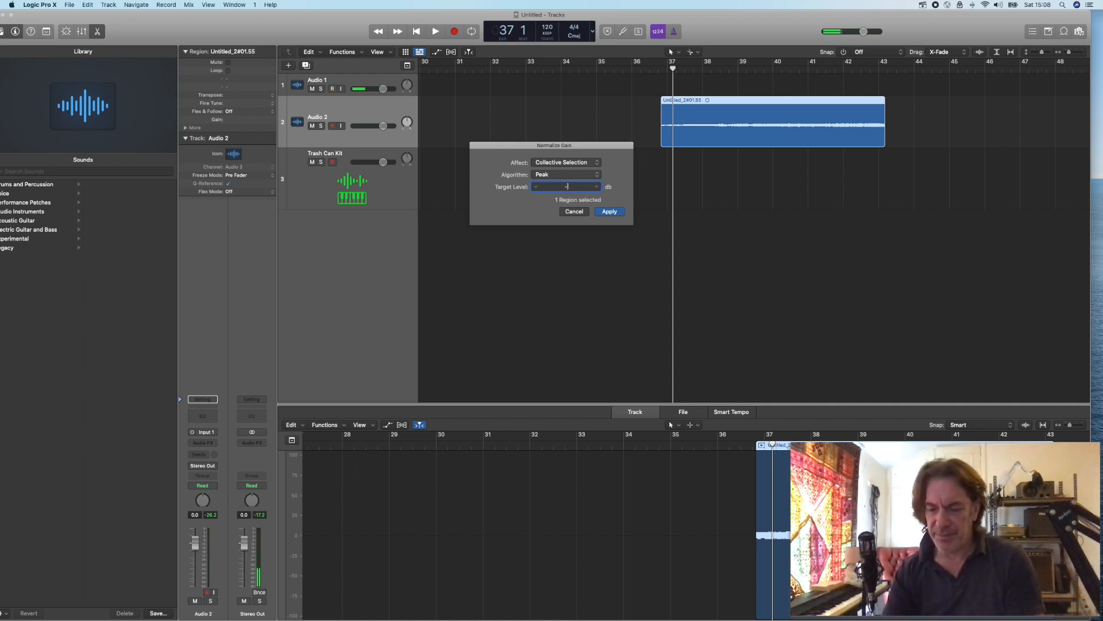
pyautogui.write('-8')
pyautogui.press('Return')
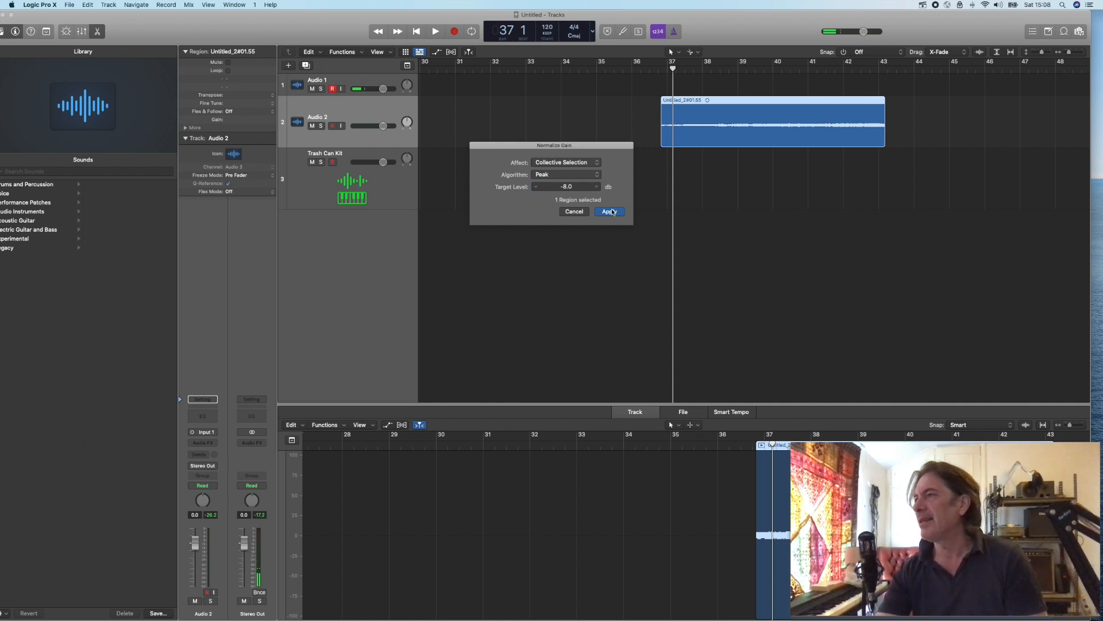
pyautogui.click(610, 212)
pyautogui.press('space')
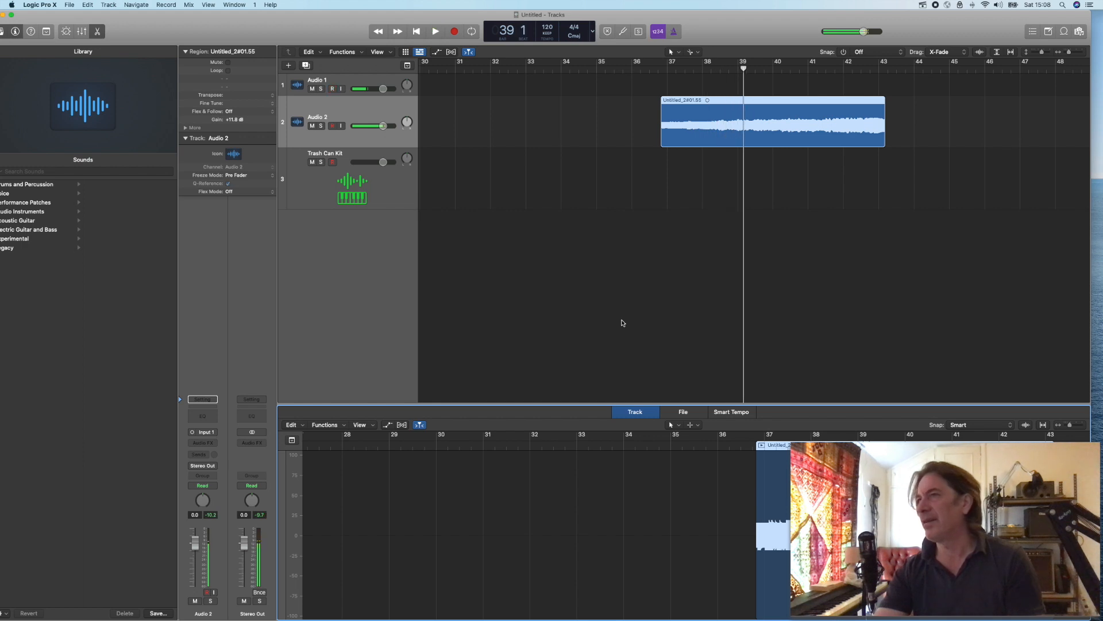
pyautogui.press('space')
# Add one software instrument track below Trash Can Kit using Sampler (Multi-Sample), and open its Sampler window
pyautogui.click(355, 196)
pyautogui.click(288, 65)
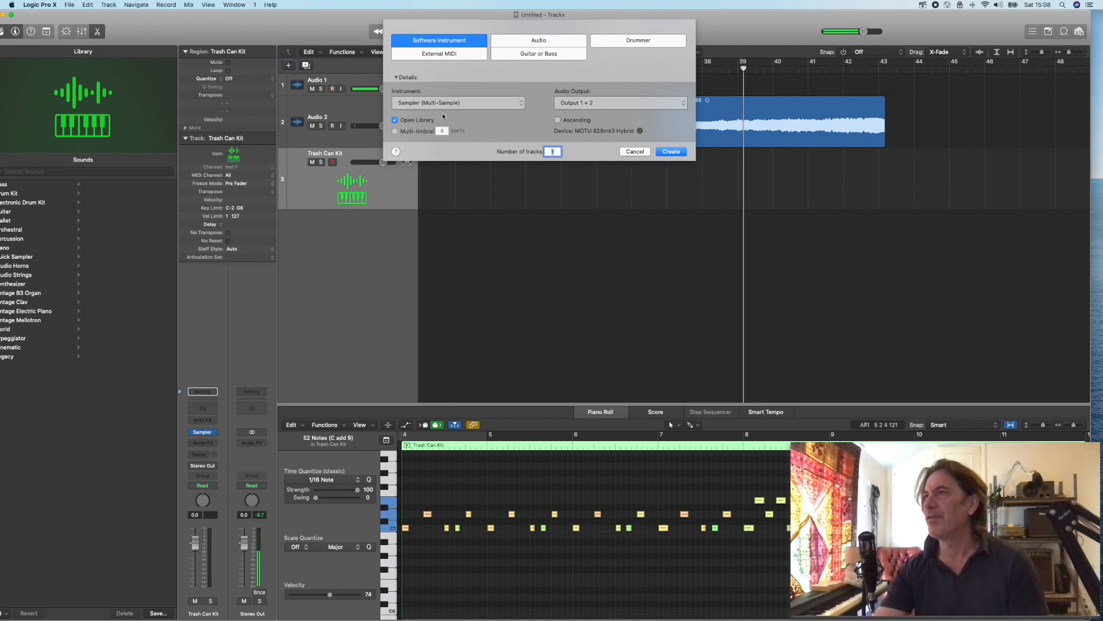
pyautogui.click(671, 152)
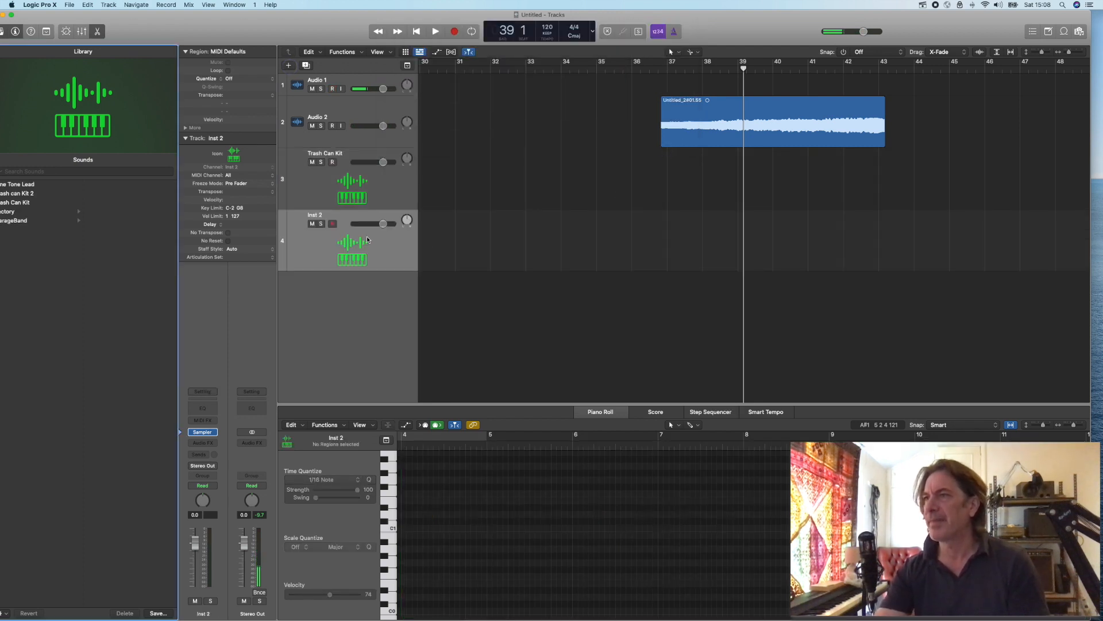
pyautogui.click(204, 434)
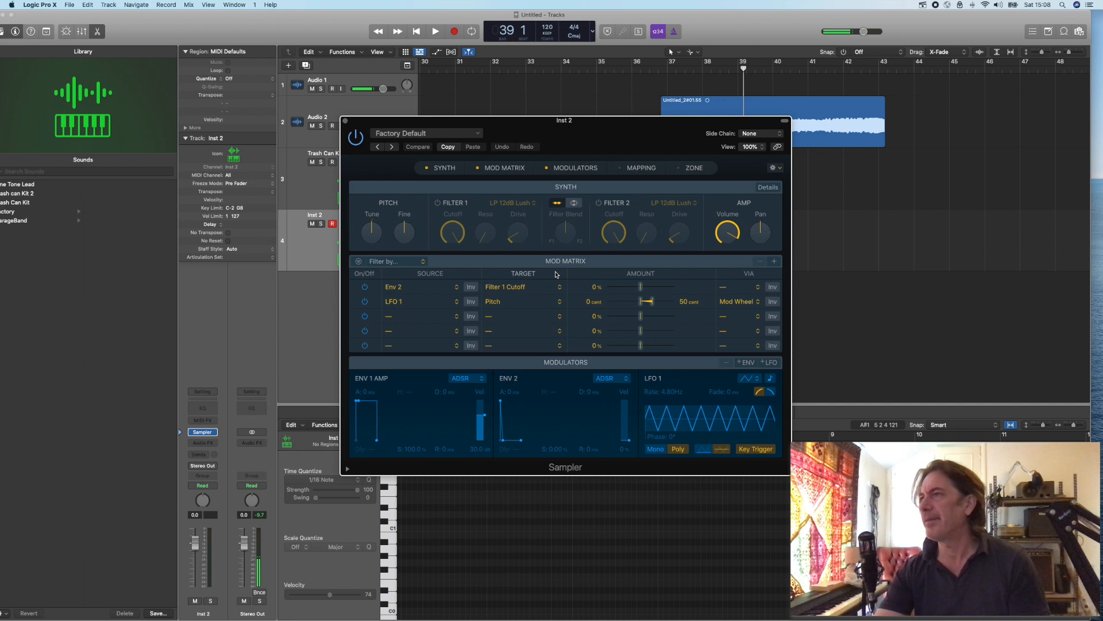
# Add the normalized Audio 2 region as a zone in Sampler's mapping, and stretch its key range to span C-2 to G8
pyautogui.click(653, 171)
pyautogui.moveTo(704, 119); pyautogui.dragTo(592, 121)
pyautogui.moveTo(812, 131); pyautogui.dragTo(387, 388)
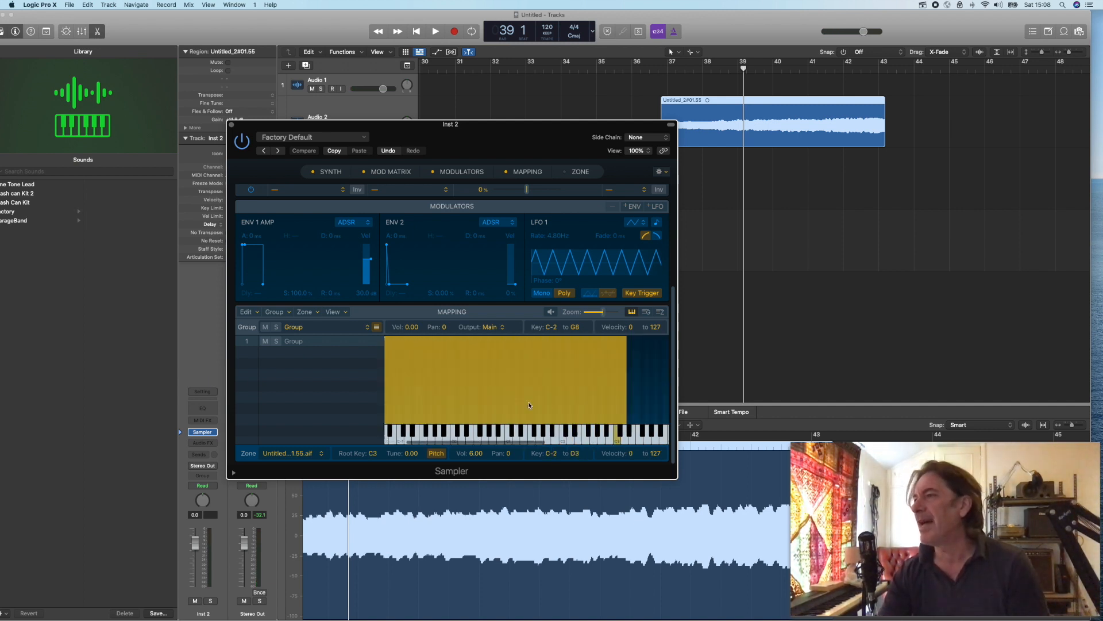
pyautogui.hscroll(5, 529, 405)
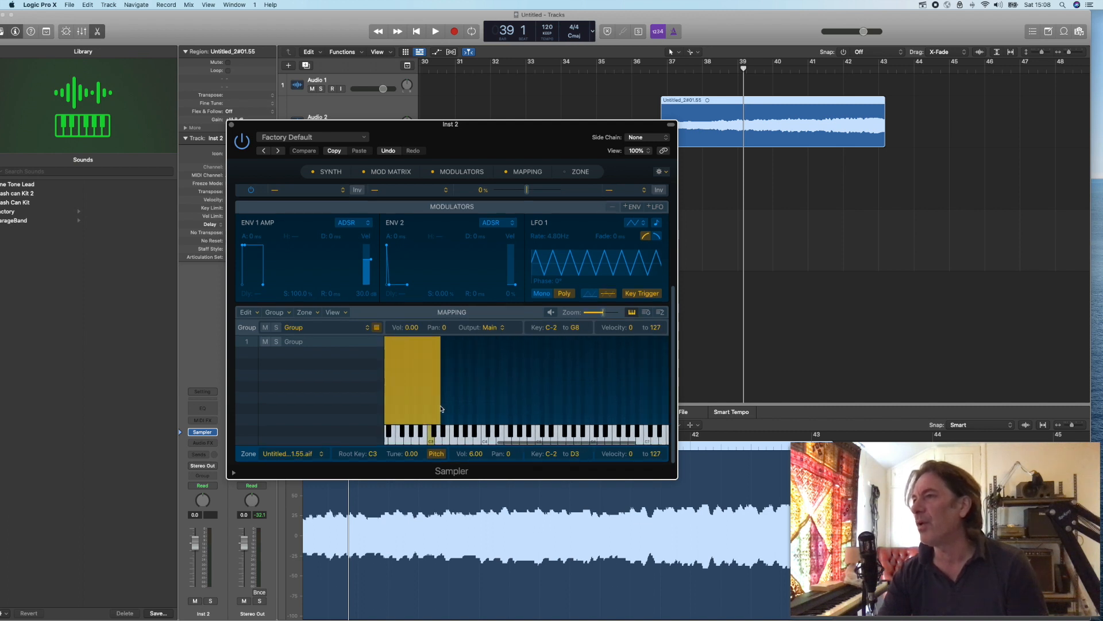
pyautogui.moveTo(440, 408); pyautogui.dragTo(755, 435)
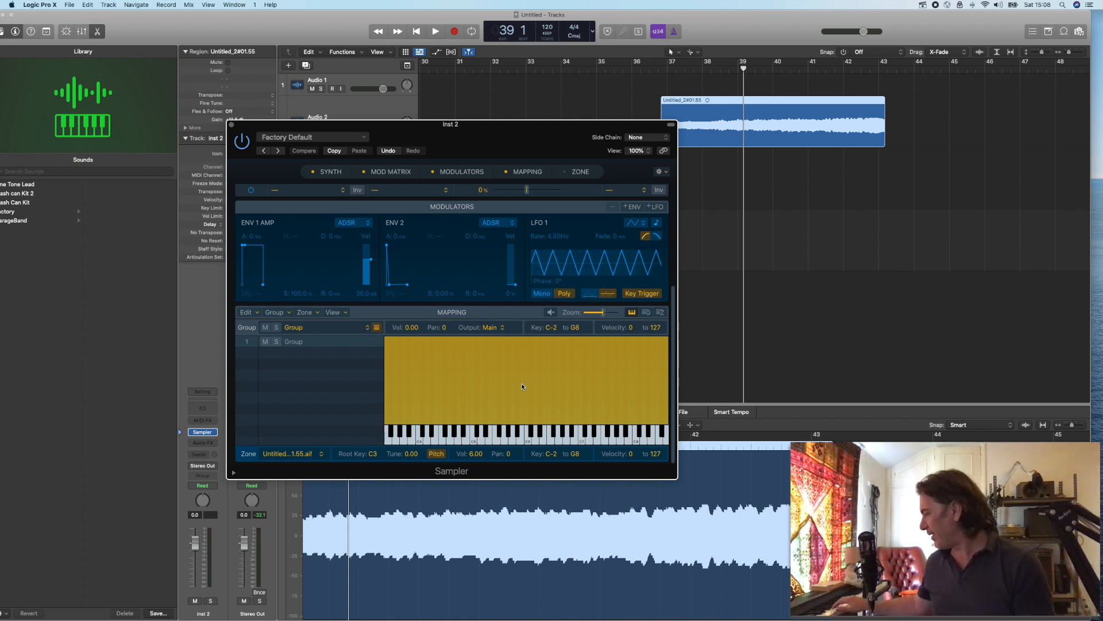
pyautogui.scroll(-5, 522, 387)
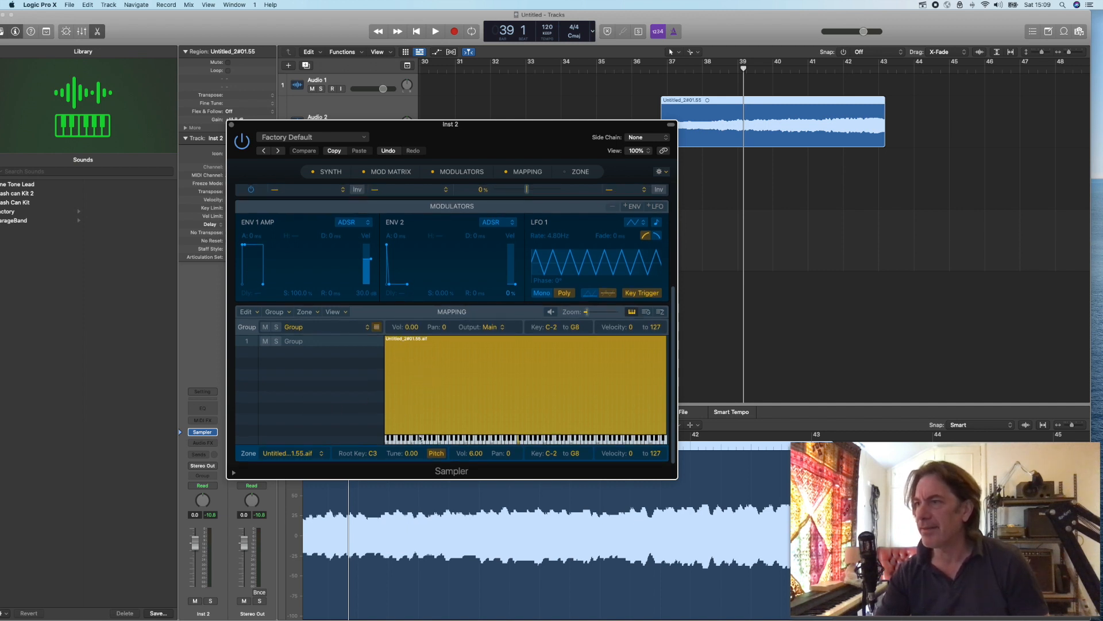
# Try One Shot playback on the new zone, and switch to Reverse playback instead
pyautogui.click(577, 171)
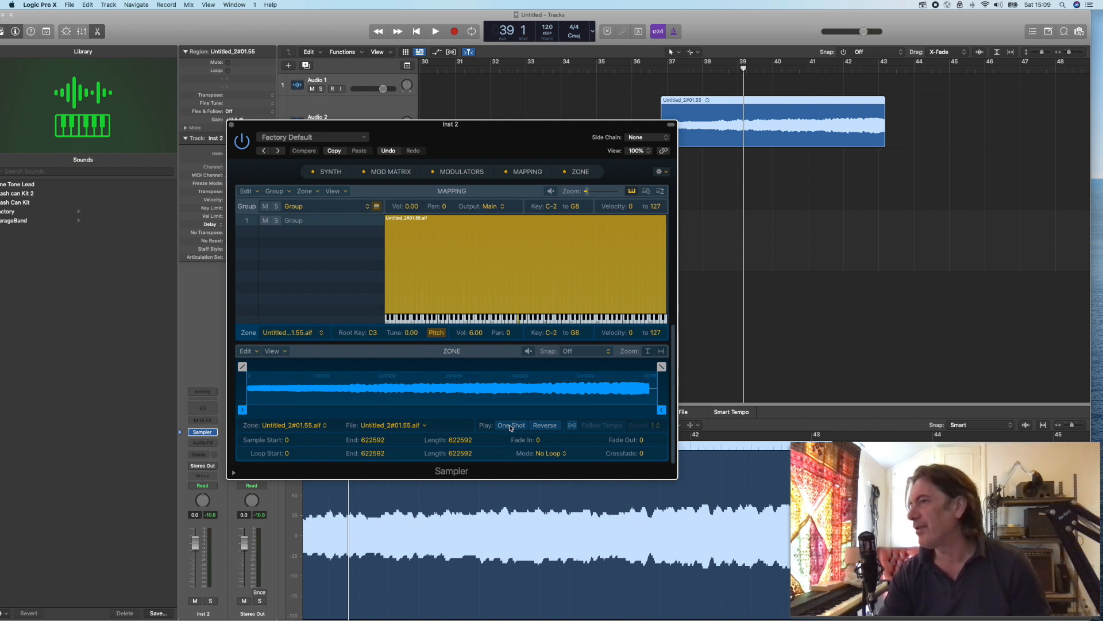
pyautogui.click(510, 425)
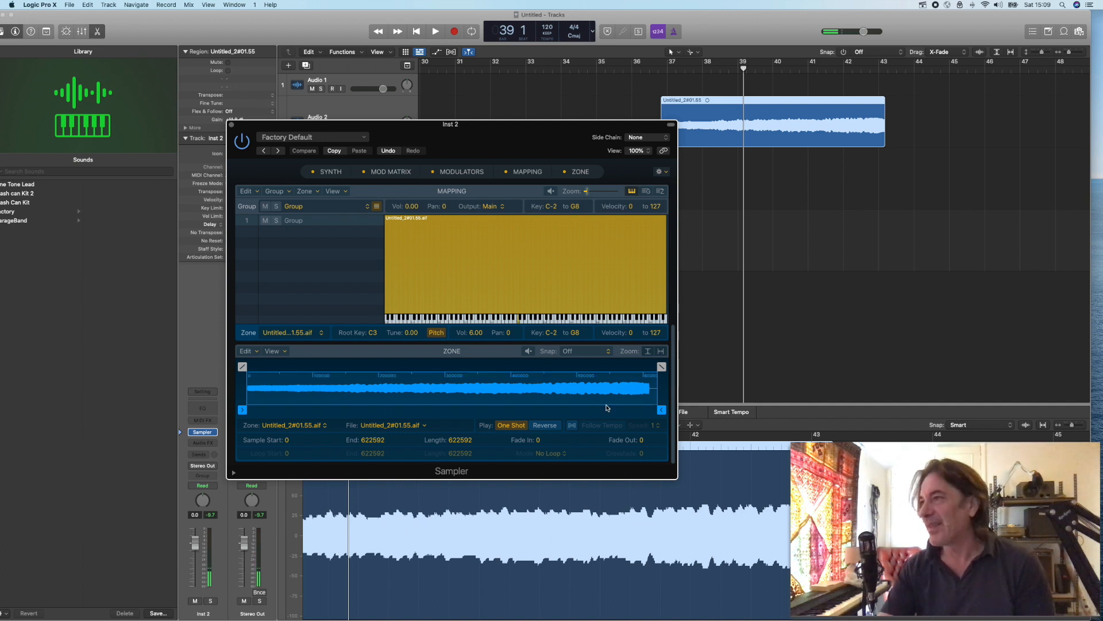
pyautogui.click(621, 314)
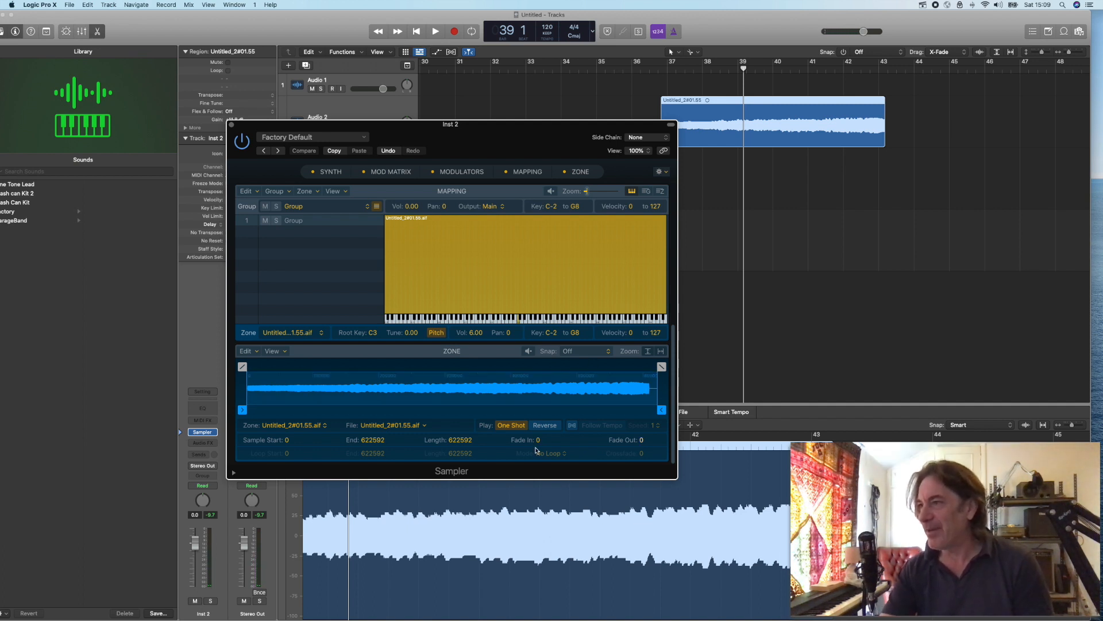
pyautogui.click(512, 426)
pyautogui.click(541, 425)
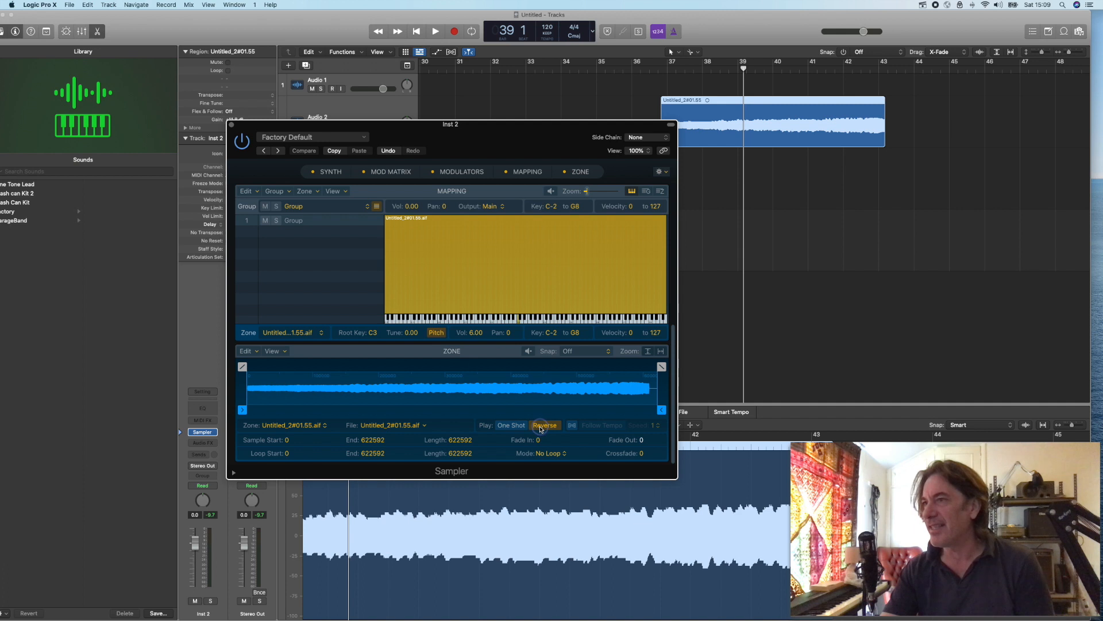
# Shorten the zone's sample end to about 609834 and give it a fade-in of about 96774
pyautogui.moveTo(658, 398); pyautogui.dragTo(647, 401)
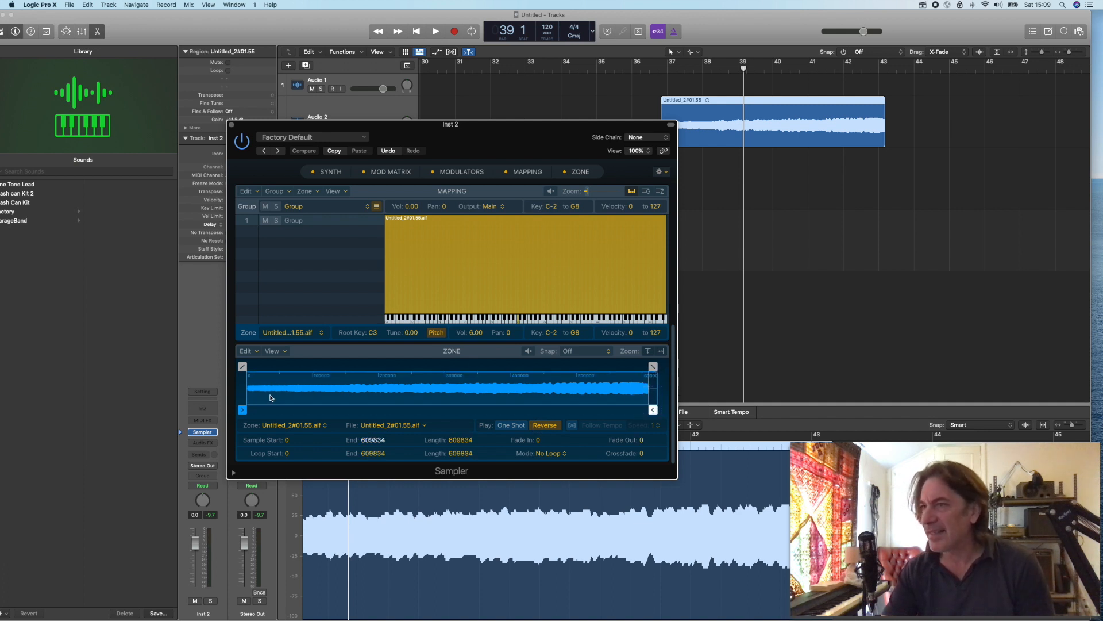
pyautogui.moveTo(242, 367); pyautogui.dragTo(311, 377)
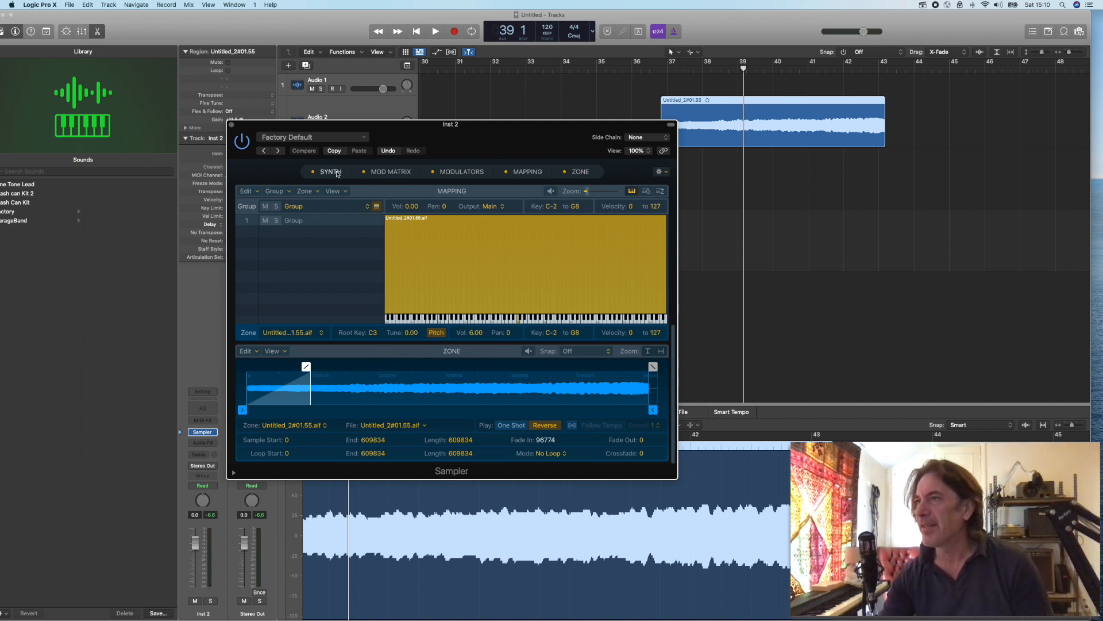
# Set the Sampler's amp volume to about -6 dB, and lower the Tune pitch setting
pyautogui.click(331, 172)
pyautogui.click(614, 236)
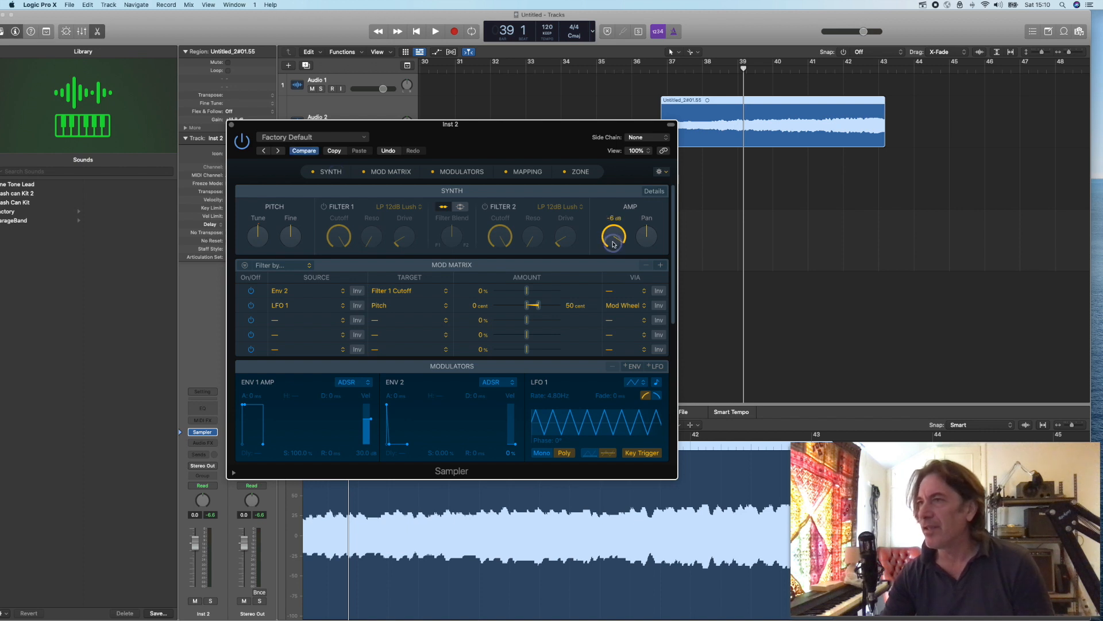
pyautogui.moveTo(254, 239); pyautogui.dragTo(256, 254)
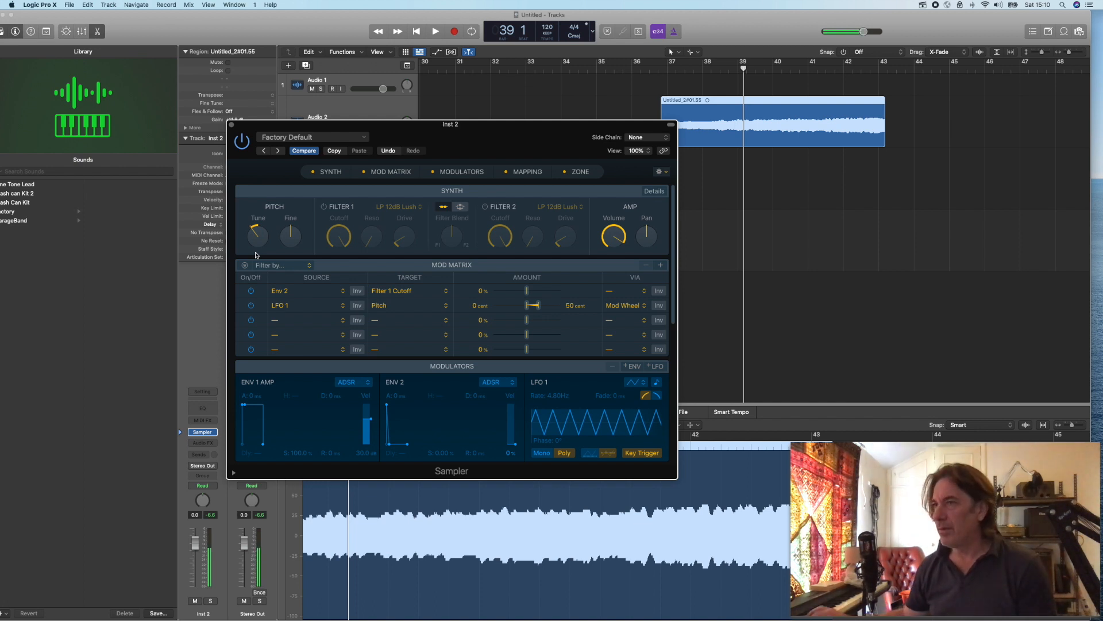
# Enable Filter 1 and Filter 2, and set Filter 1's type to LP 18dB Lush (Fat)
pyautogui.click(324, 207)
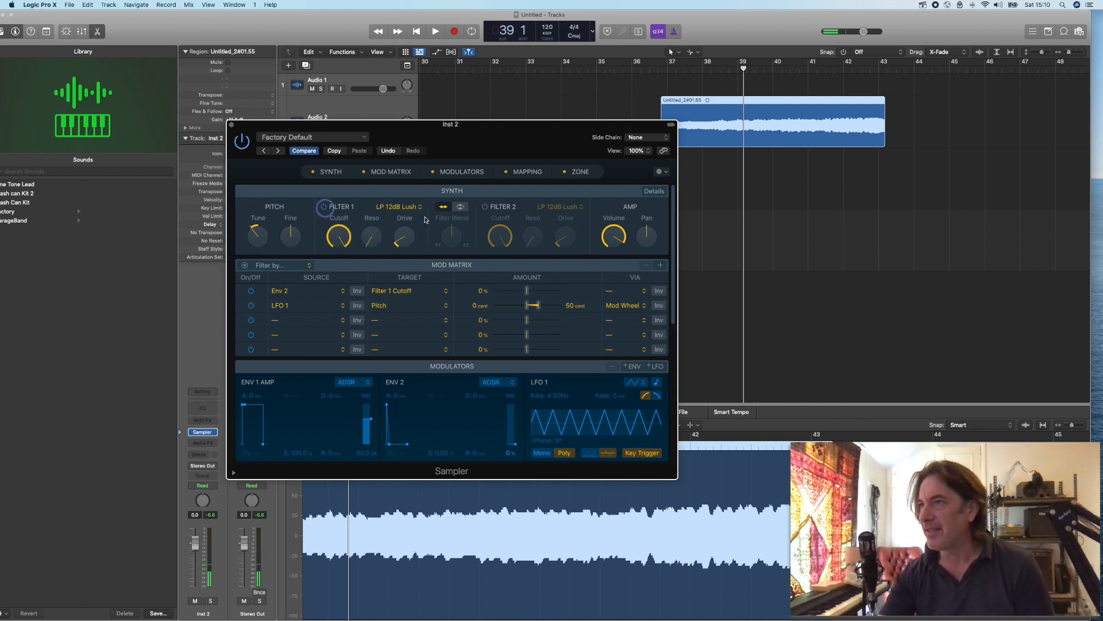
pyautogui.click(485, 207)
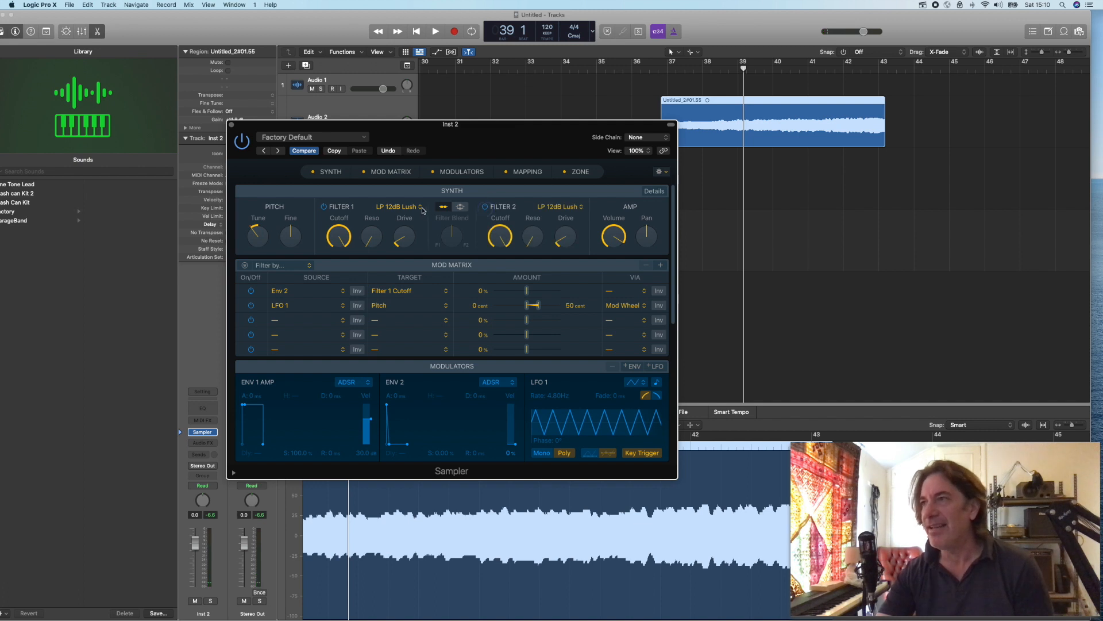
pyautogui.click(422, 209)
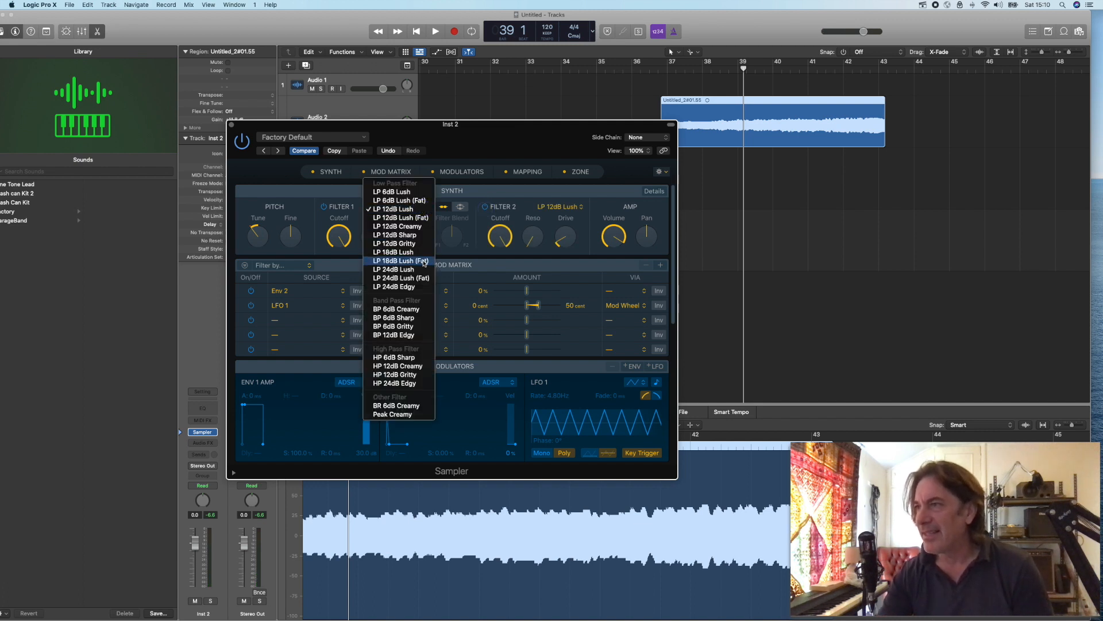
pyautogui.click(424, 261)
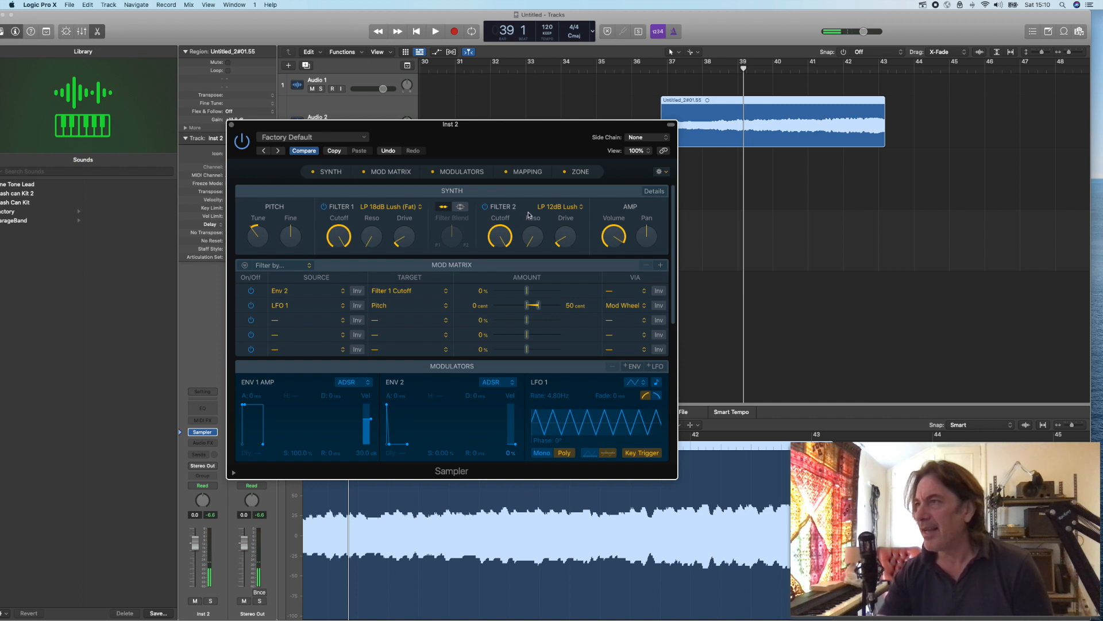
# Give the mapped zone a fade-out of about 8970
pyautogui.click(528, 171)
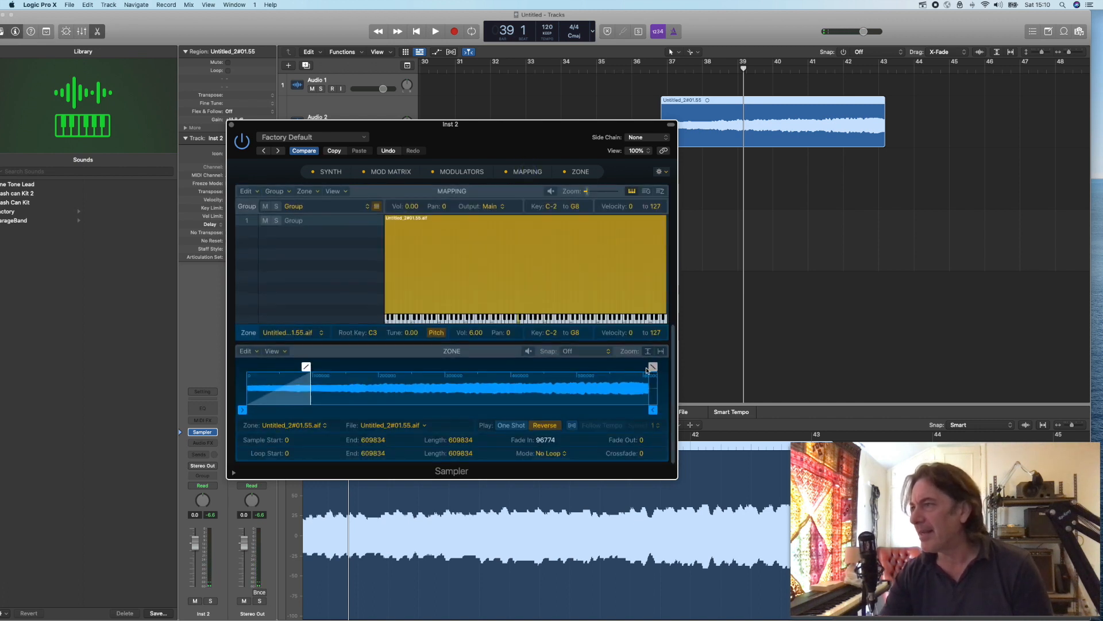
pyautogui.moveTo(653, 367); pyautogui.dragTo(647, 367)
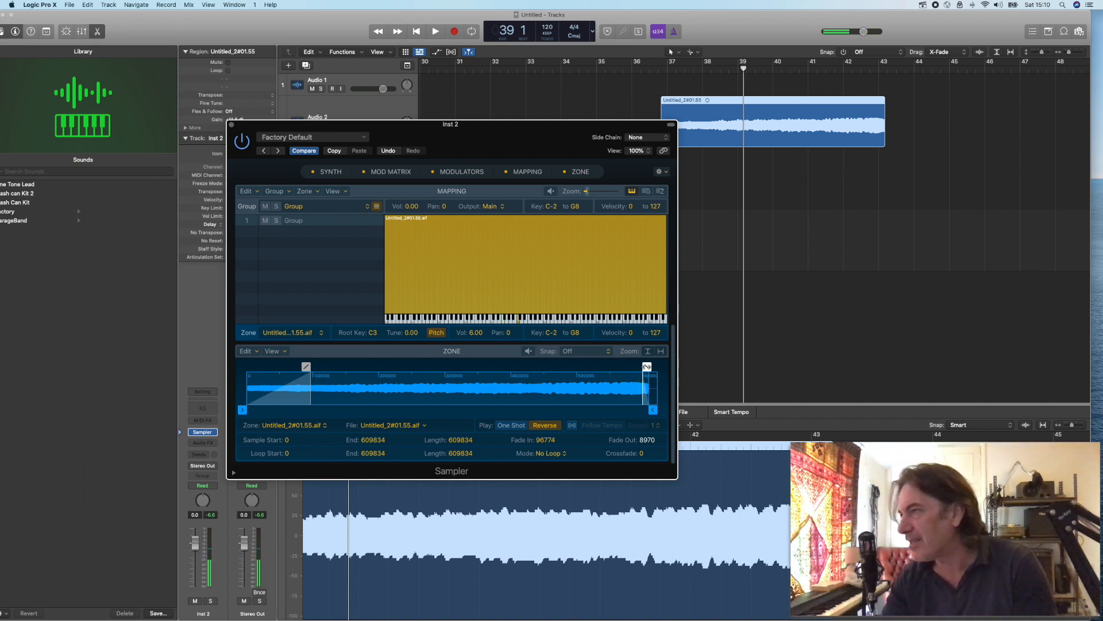
# Shorten the zone's fade-out to about 2533, and raise Filter 1's resonance slightly in the synth section
pyautogui.moveTo(647, 366); pyautogui.dragTo(652, 367)
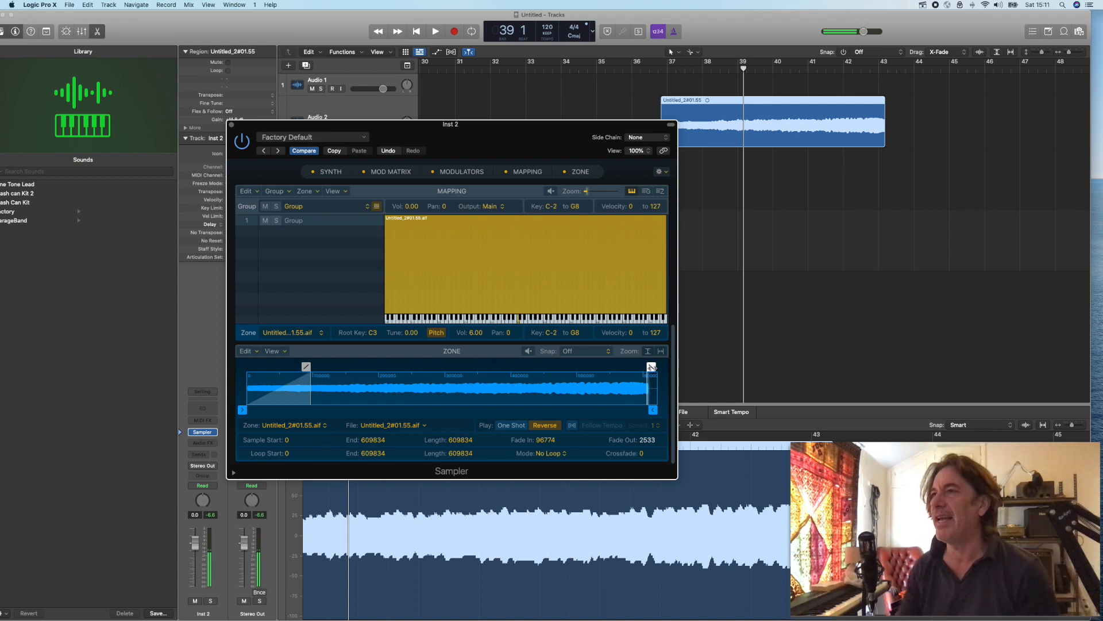
pyautogui.click(337, 172)
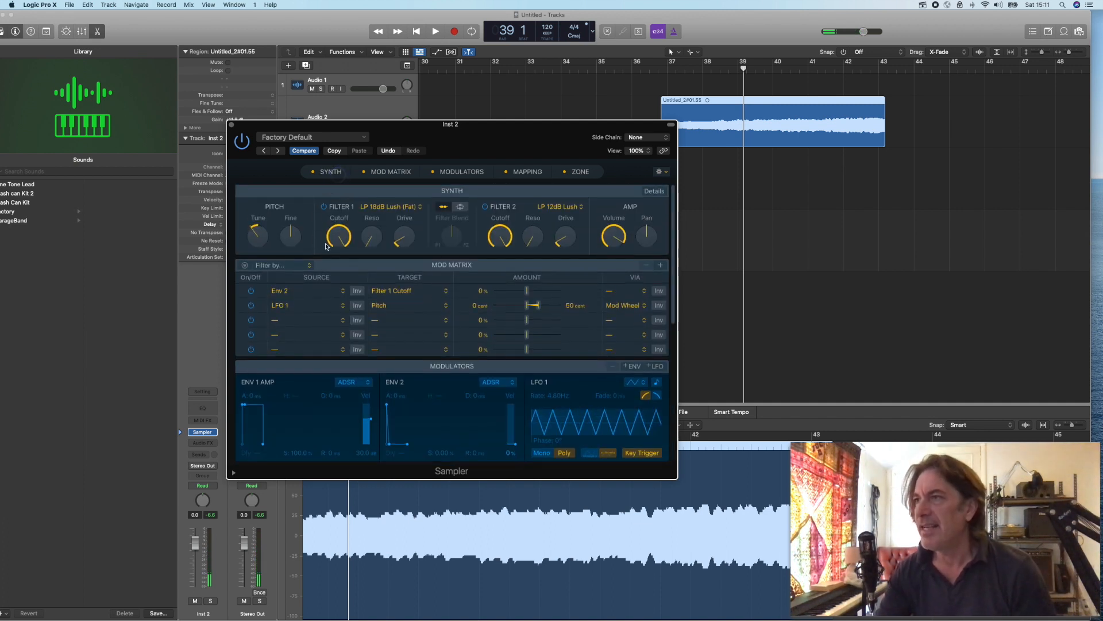
pyautogui.moveTo(370, 240); pyautogui.dragTo(363, 191)
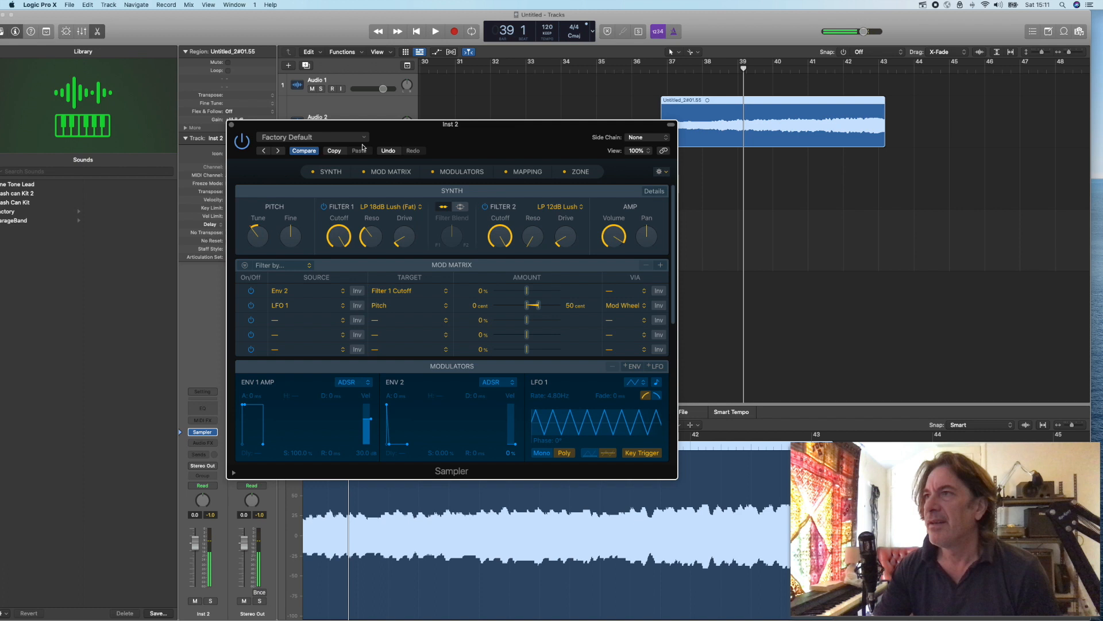
# Save the Sampler instrument with its audio data as "Me tone 1" and close the instrument window
pyautogui.click(364, 137)
pyautogui.click(338, 254)
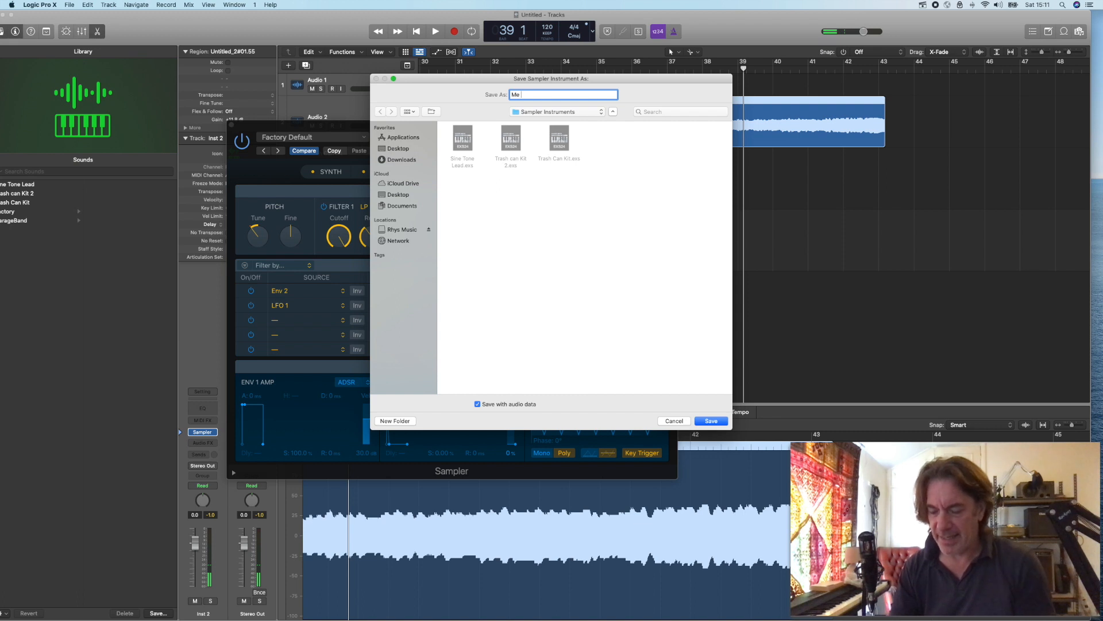
pyautogui.write('Me tone 1')
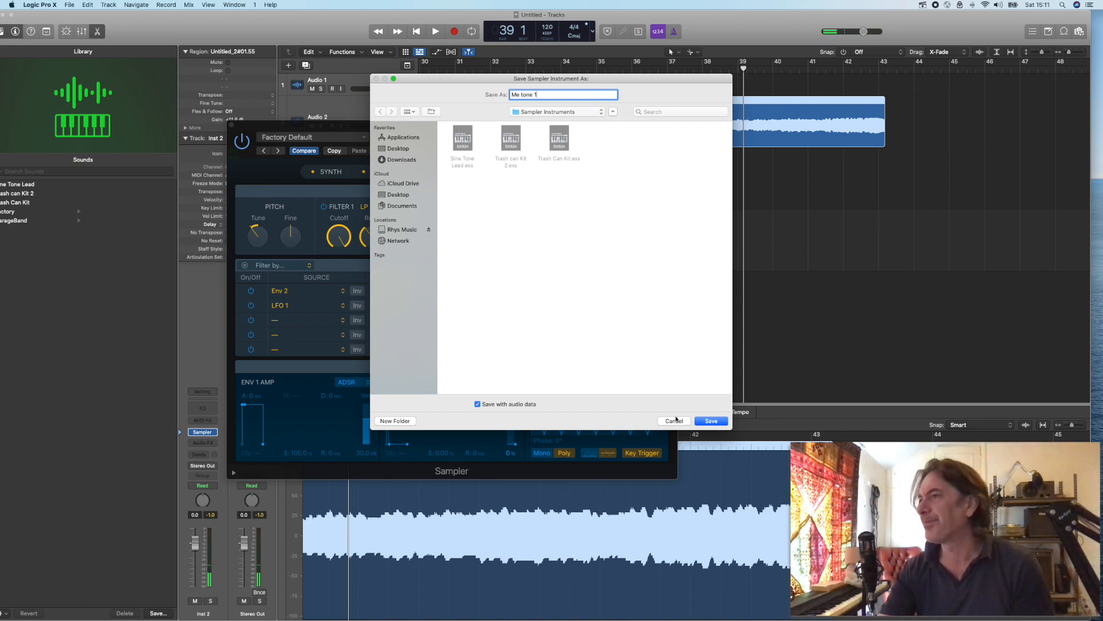
pyautogui.click(716, 423)
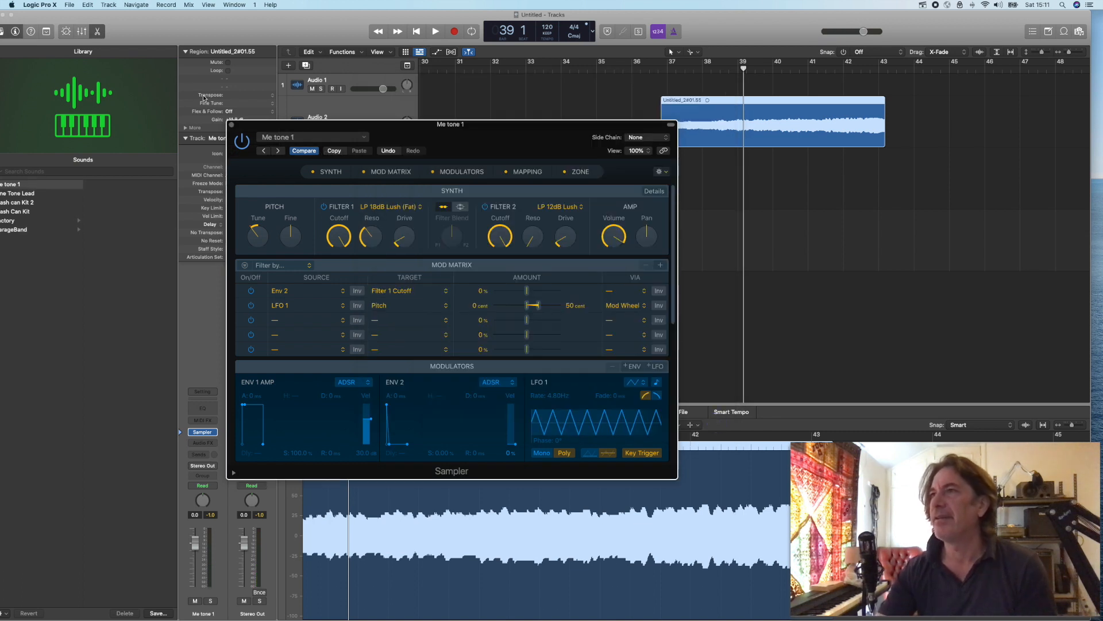
pyautogui.click(232, 125)
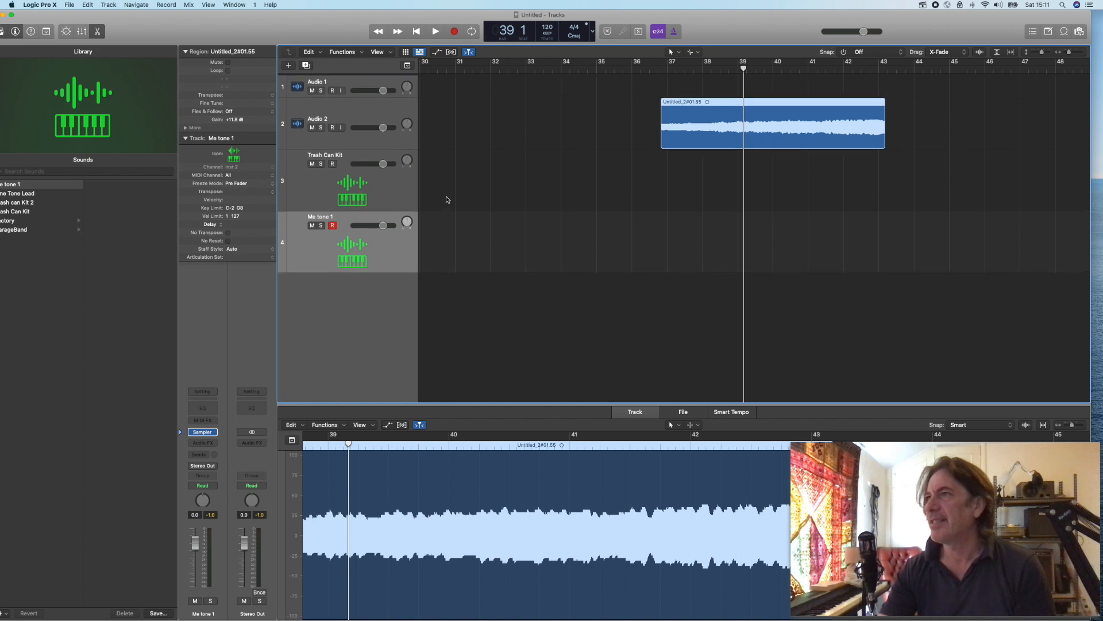
# Mute the Audio 2 track and move the playhead to bar 2, beat 4, ahead of the Trash Can Kit region
pyautogui.hscroll(-15, 446, 198)
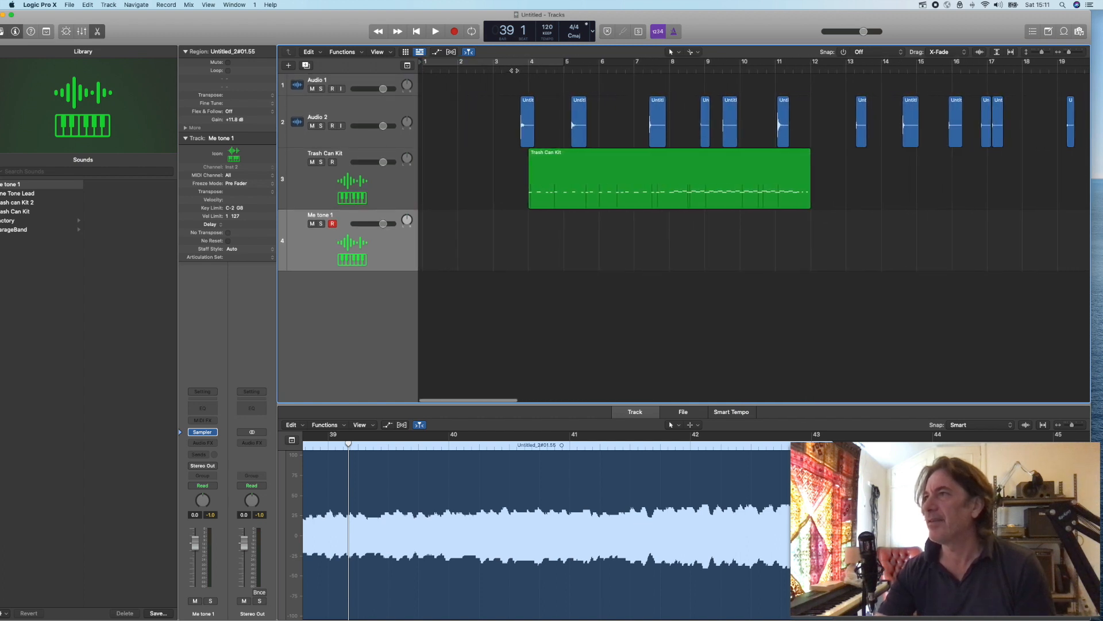
pyautogui.click(311, 126)
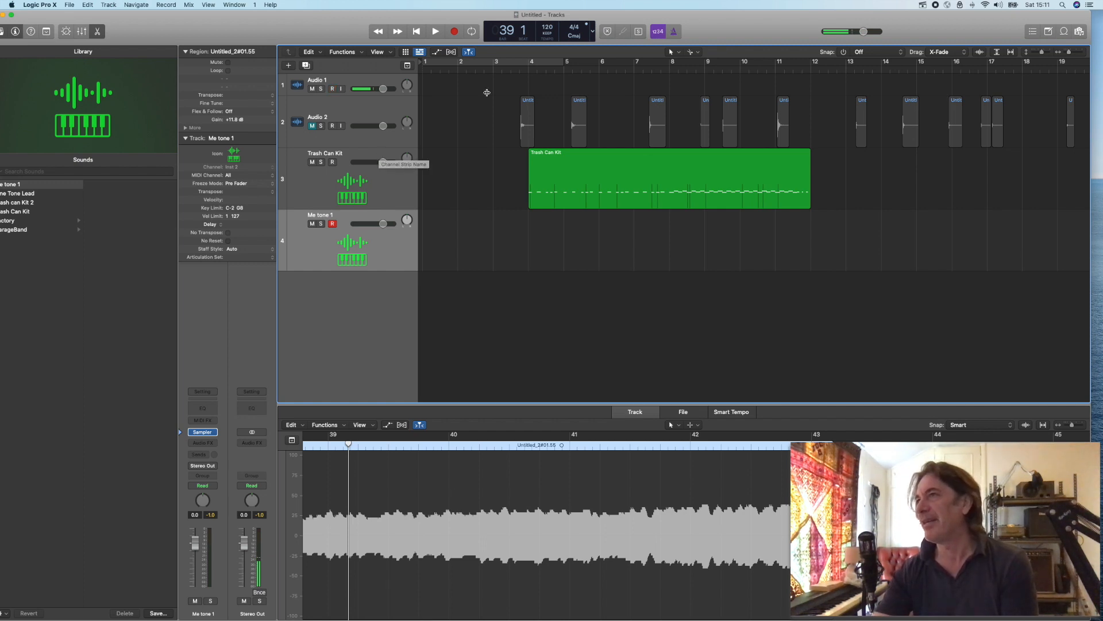
pyautogui.click(485, 71)
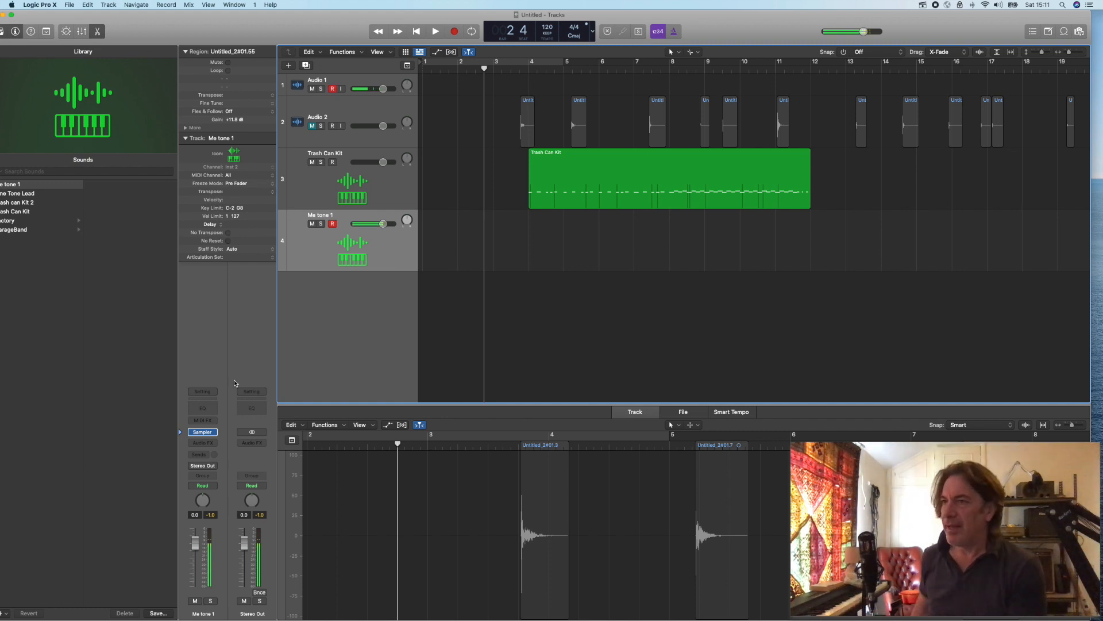
# Insert a stereo Space Designer reverb on the Me tone 1 track, keeping its factory default setting
pyautogui.click(216, 422)
pyautogui.click(232, 335)
pyautogui.click(379, 243)
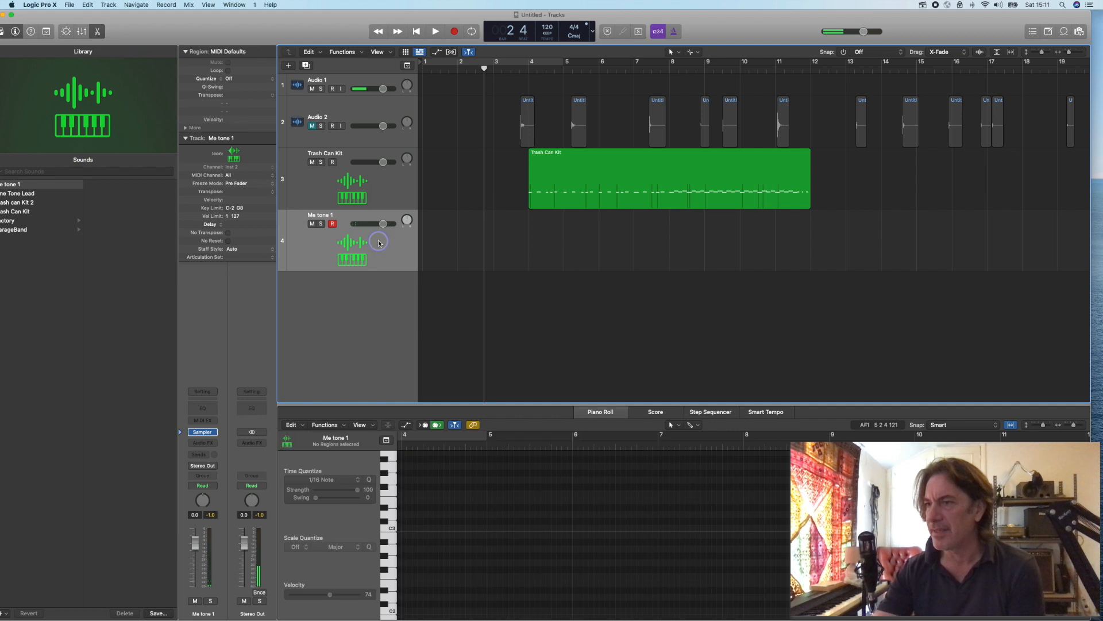
pyautogui.click(202, 443)
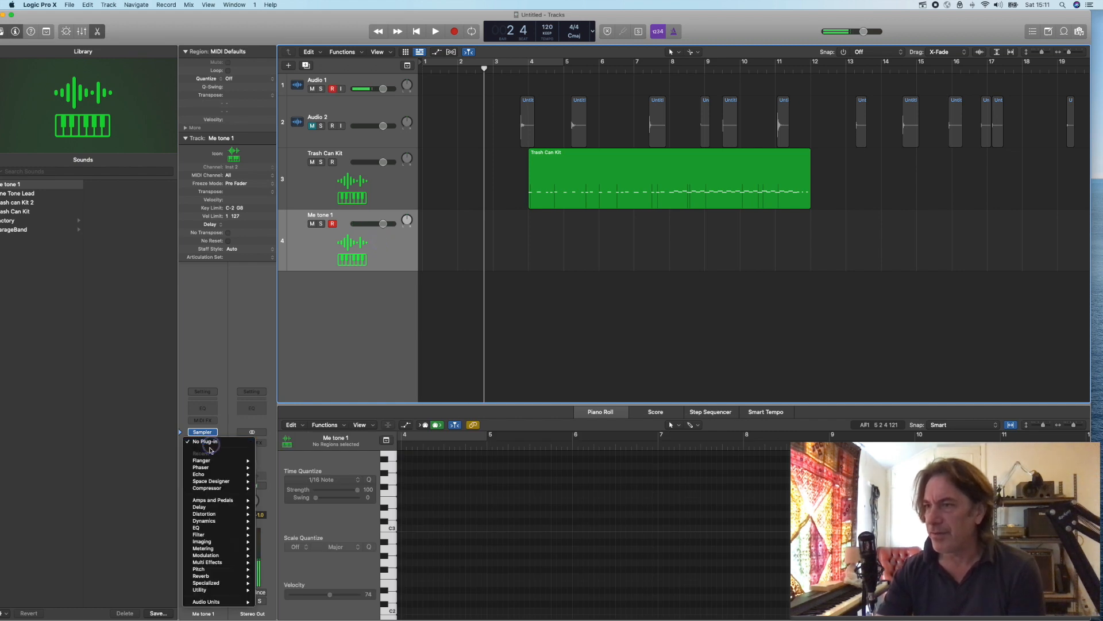
pyautogui.moveTo(214, 482)
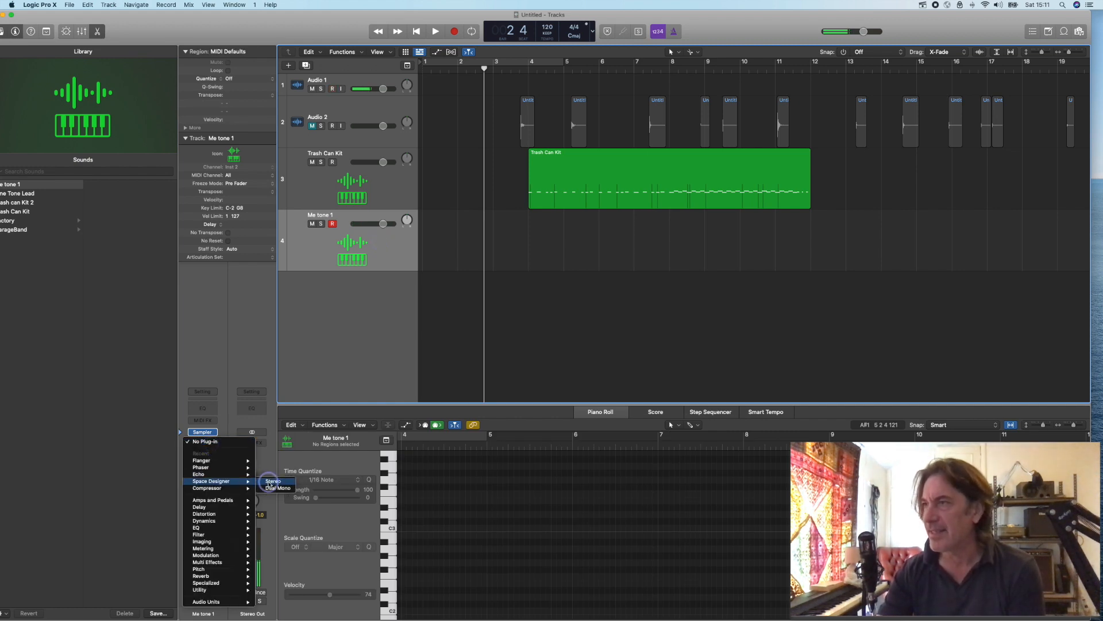
pyautogui.click(268, 484)
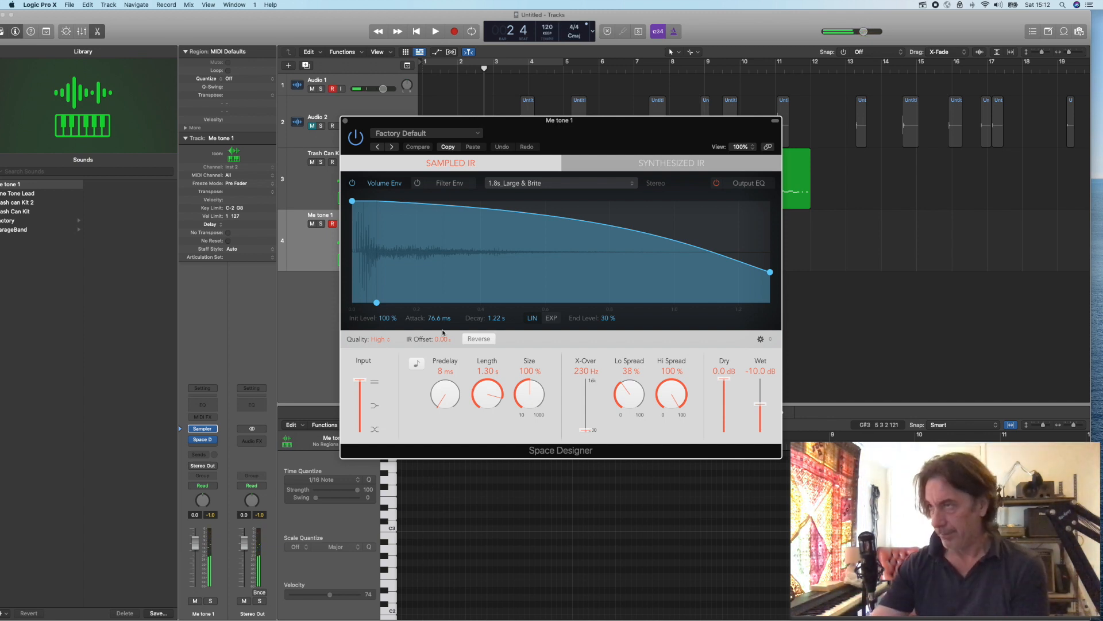
pyautogui.click(346, 121)
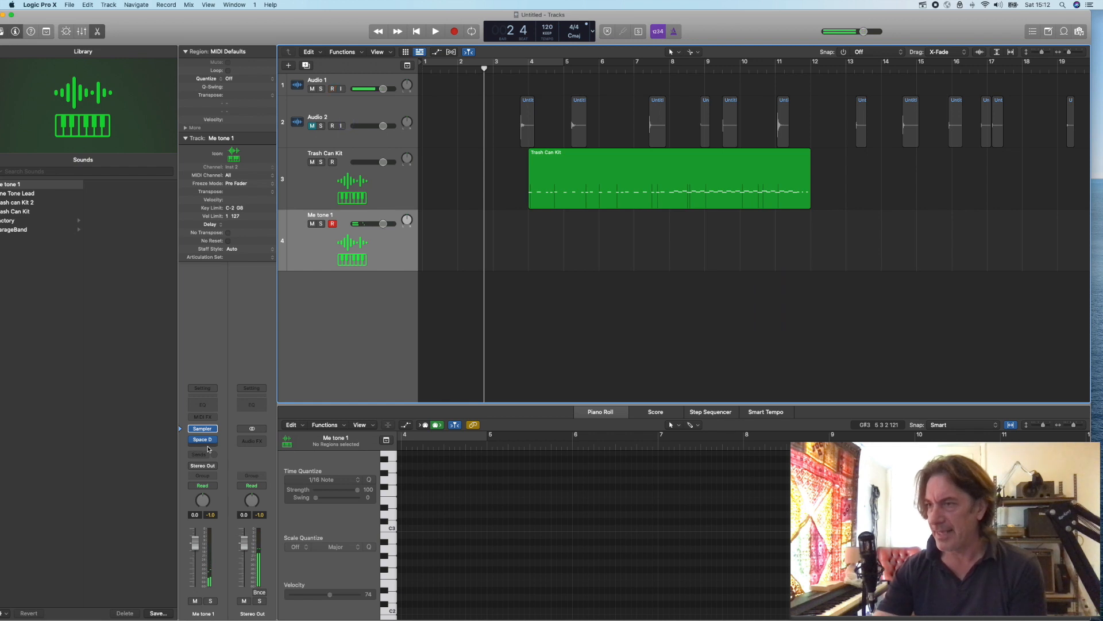
# Add an Echo effect to the Me tone 1 track, with feedback at about 41% and wet level at about 13%
pyautogui.click(209, 448)
pyautogui.moveTo(222, 490)
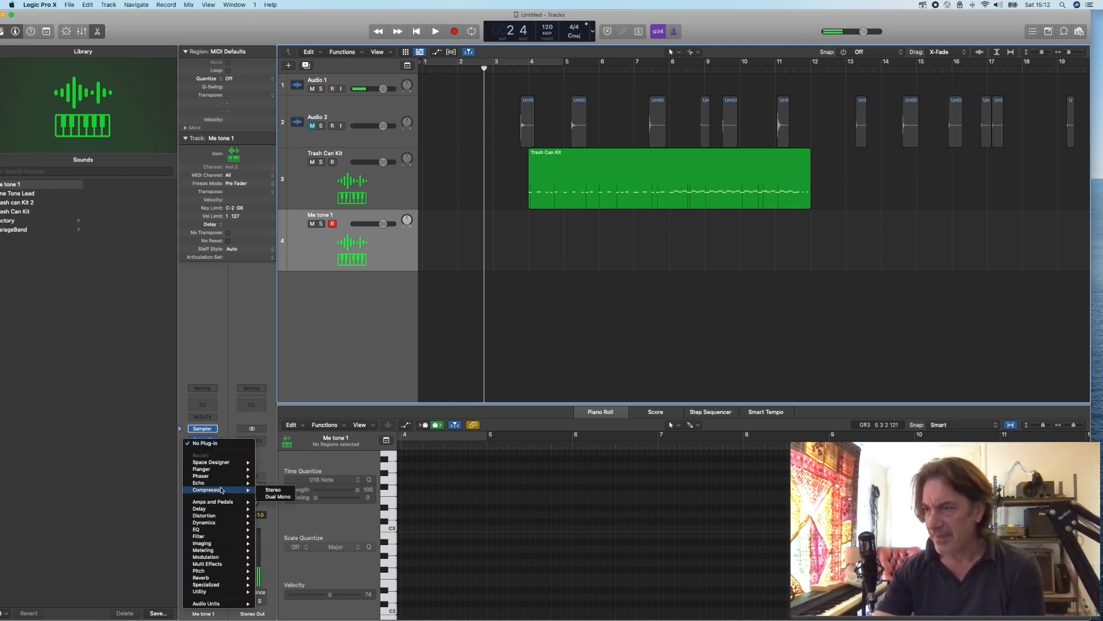
pyautogui.click(281, 488)
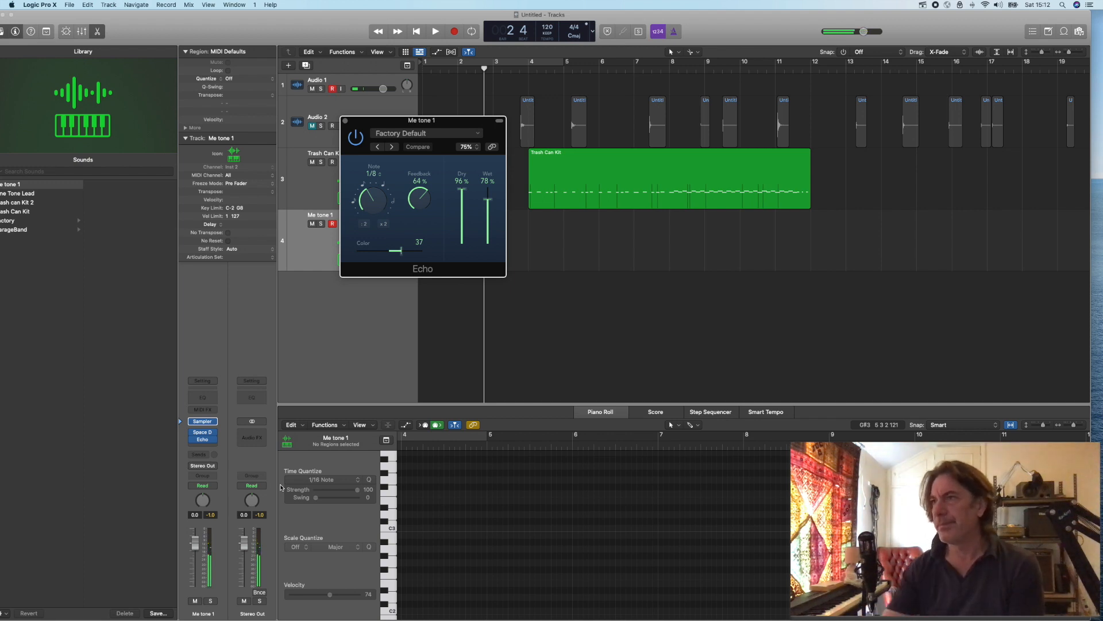
pyautogui.moveTo(417, 199); pyautogui.dragTo(434, 236)
pyautogui.moveTo(491, 201); pyautogui.dragTo(494, 235)
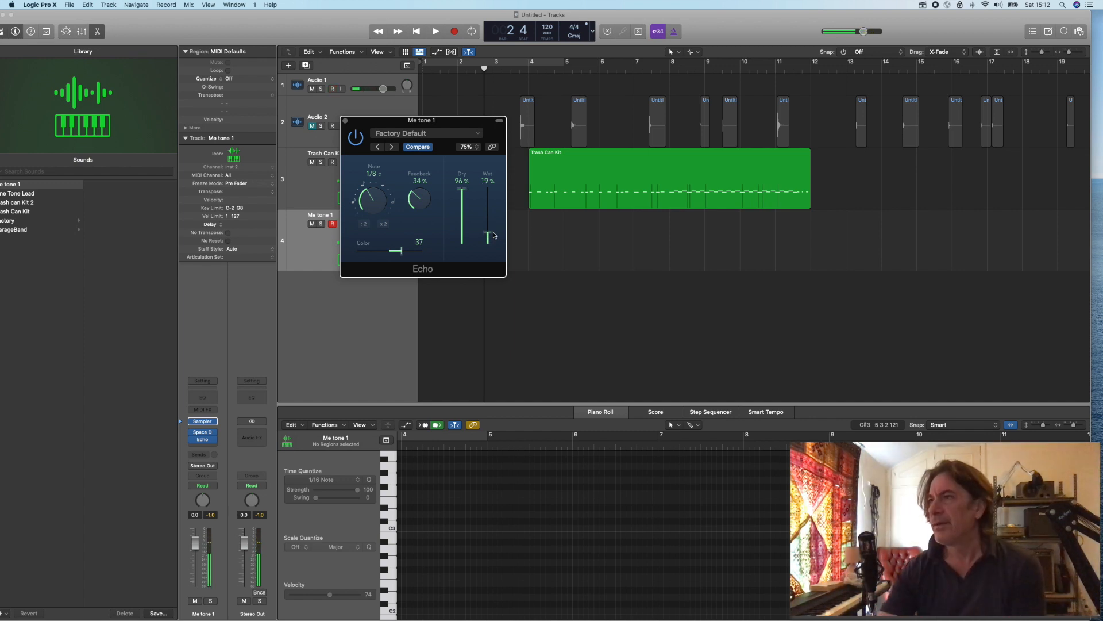
pyautogui.moveTo(494, 236); pyautogui.dragTo(493, 239)
pyautogui.moveTo(426, 200); pyautogui.dragTo(423, 189)
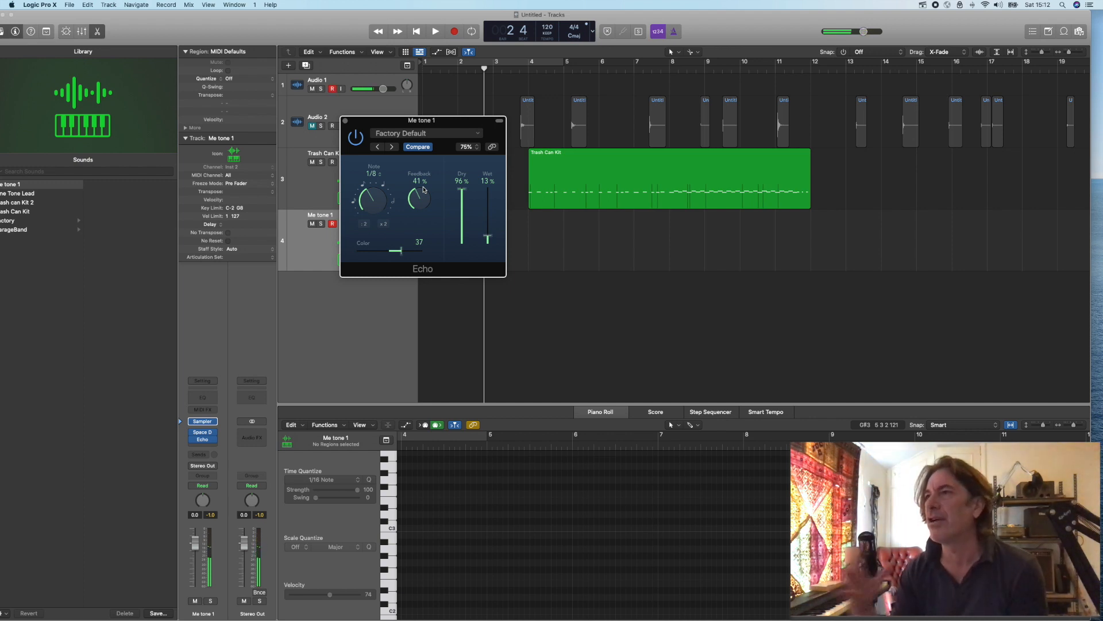
pyautogui.click(346, 121)
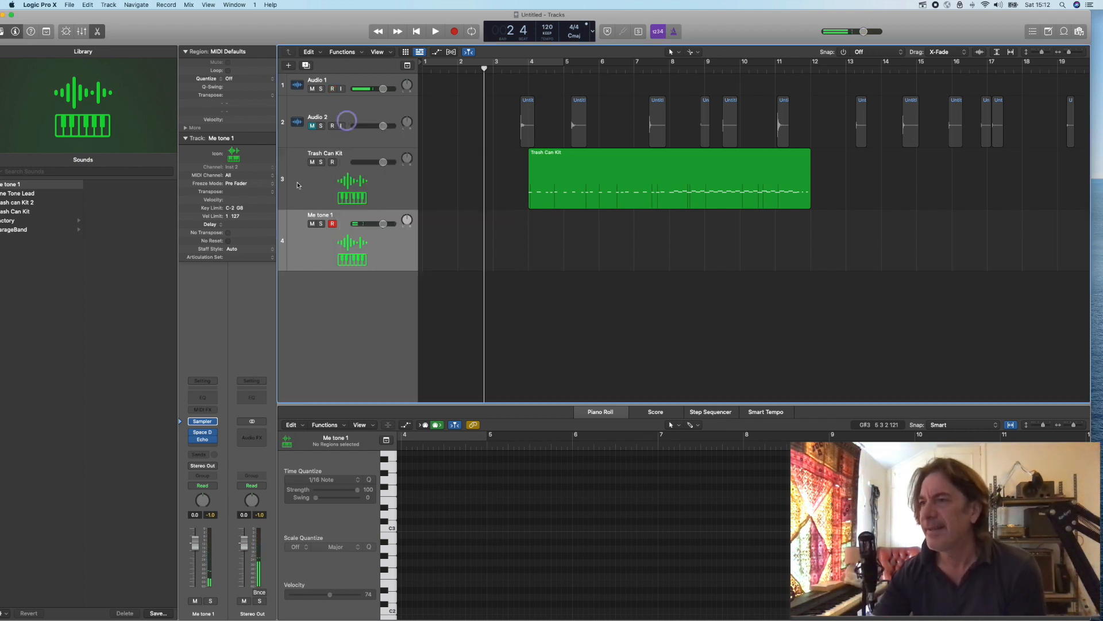
# Add a Phaser to the Me tone 1 track and load its Phase Filter 01 preset
pyautogui.click(207, 447)
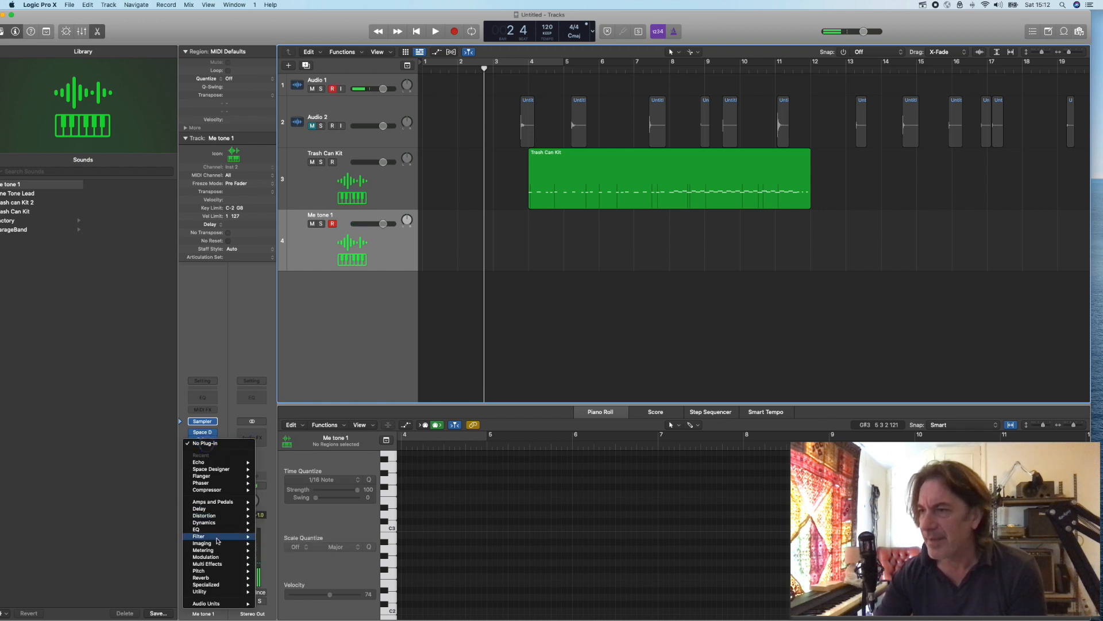
pyautogui.moveTo(218, 558)
pyautogui.moveTo(294, 578)
pyautogui.click(348, 584)
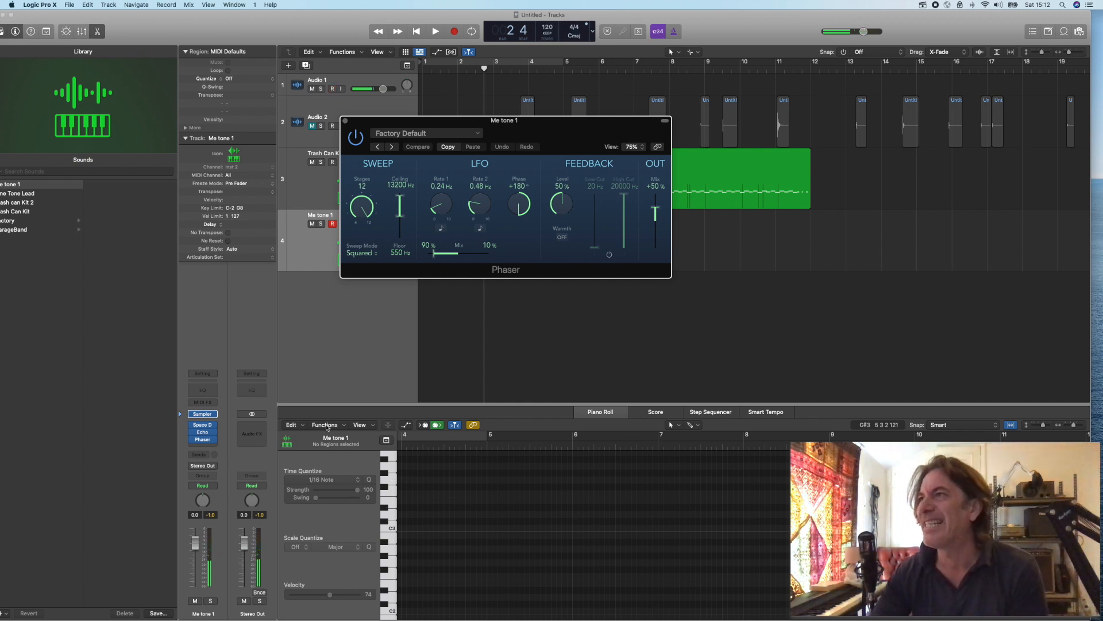
pyautogui.click(478, 134)
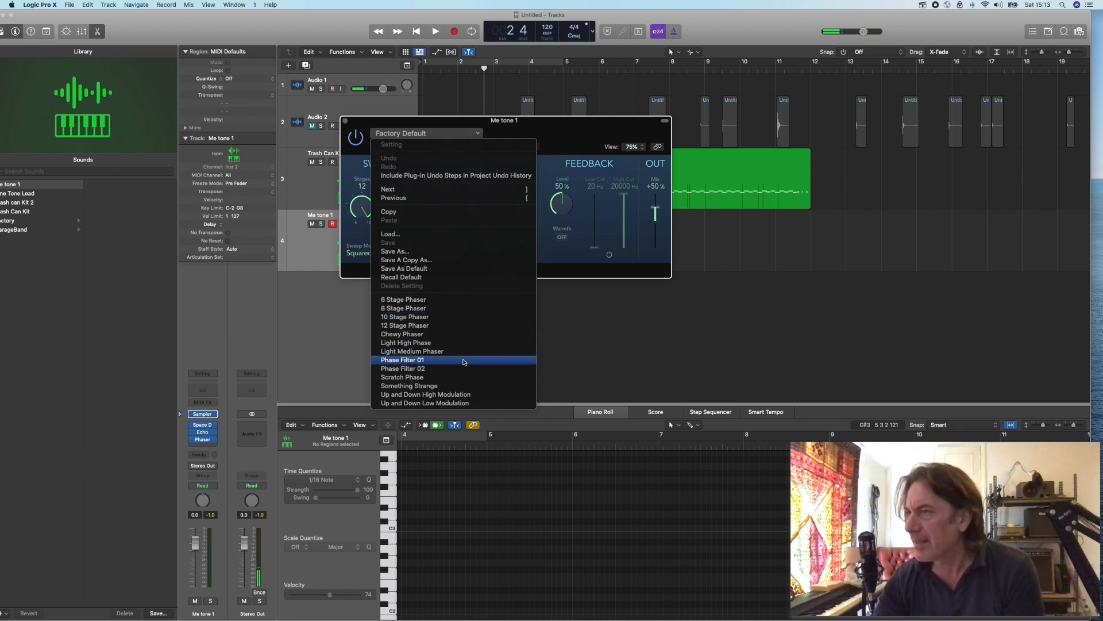
pyautogui.click(464, 360)
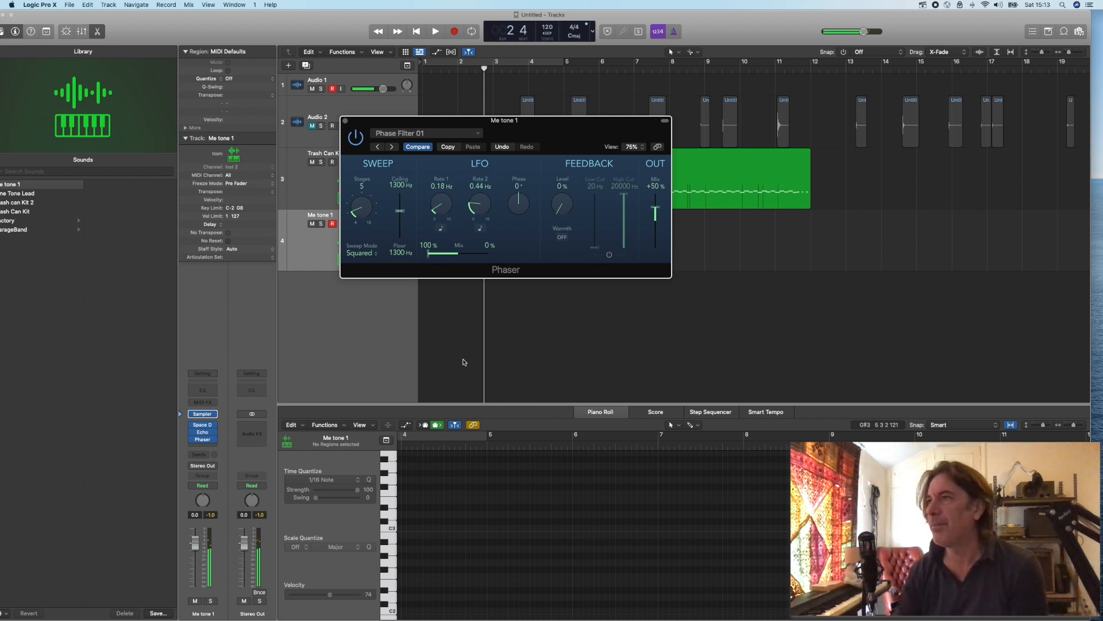
pyautogui.click(346, 122)
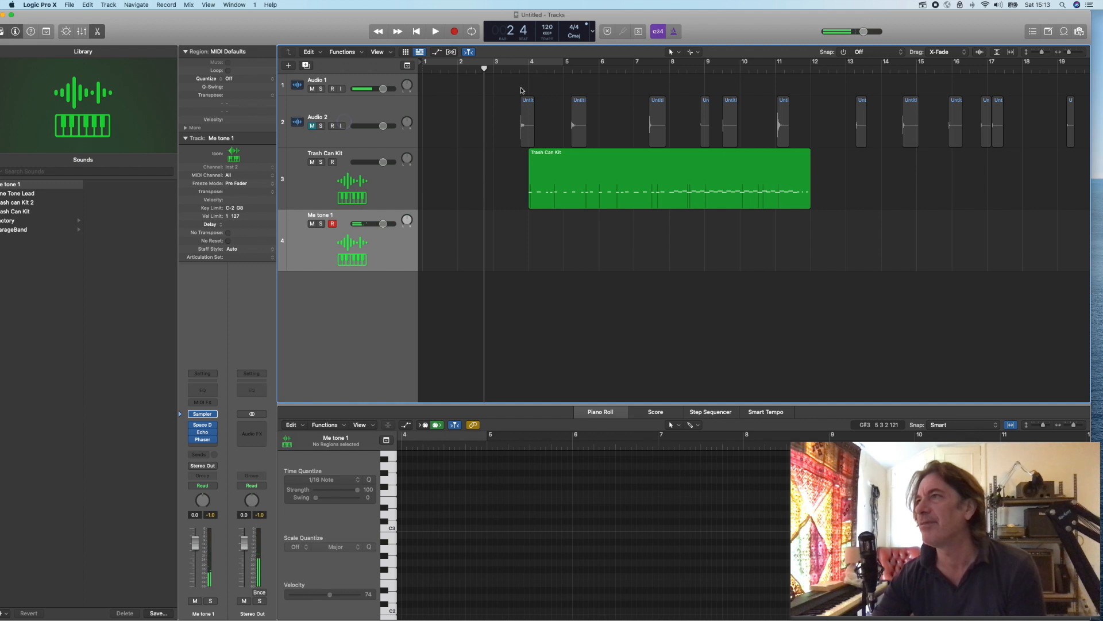
# With the Me tone 1 track lowered to -5.0 dB and the metronome on, record a part over the beat to about bar 12
pyautogui.moveTo(382, 226); pyautogui.dragTo(374, 224)
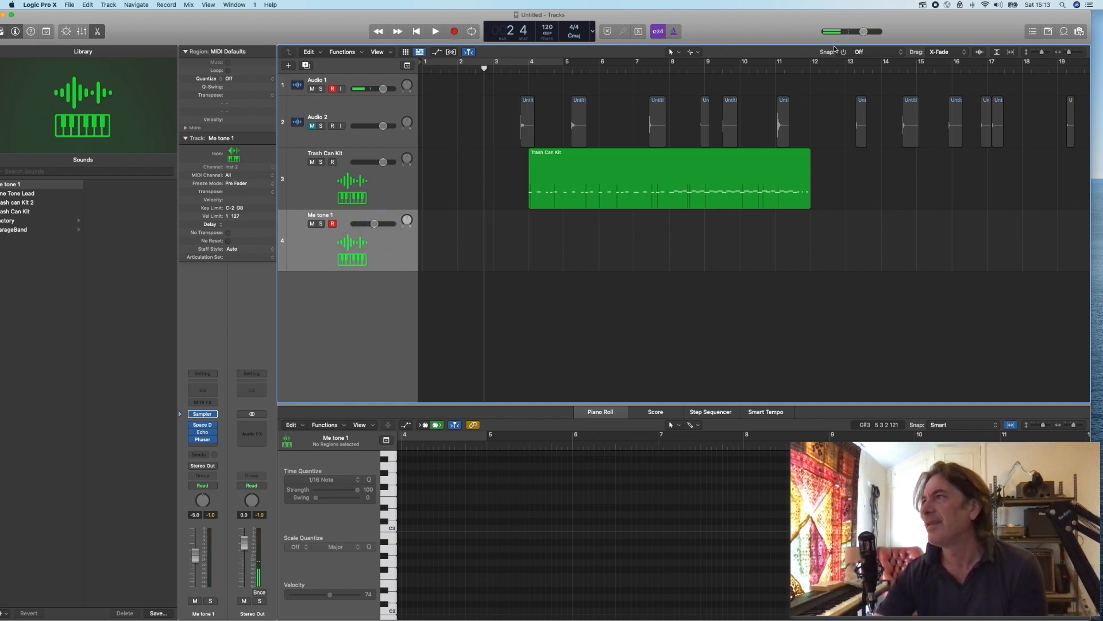
pyautogui.click(673, 31)
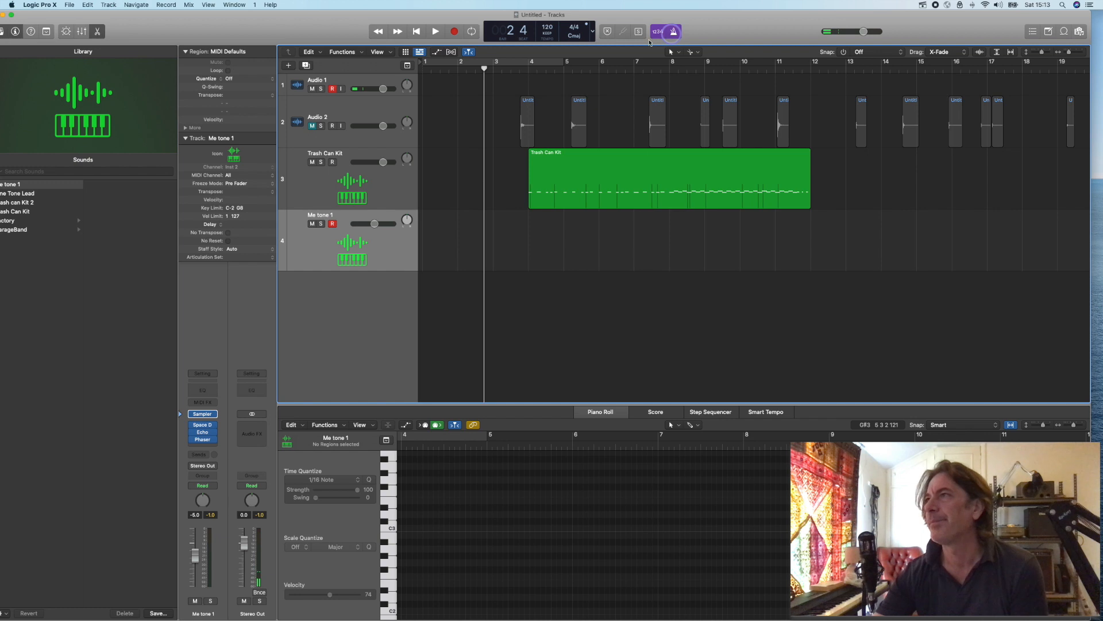
pyautogui.click(452, 38)
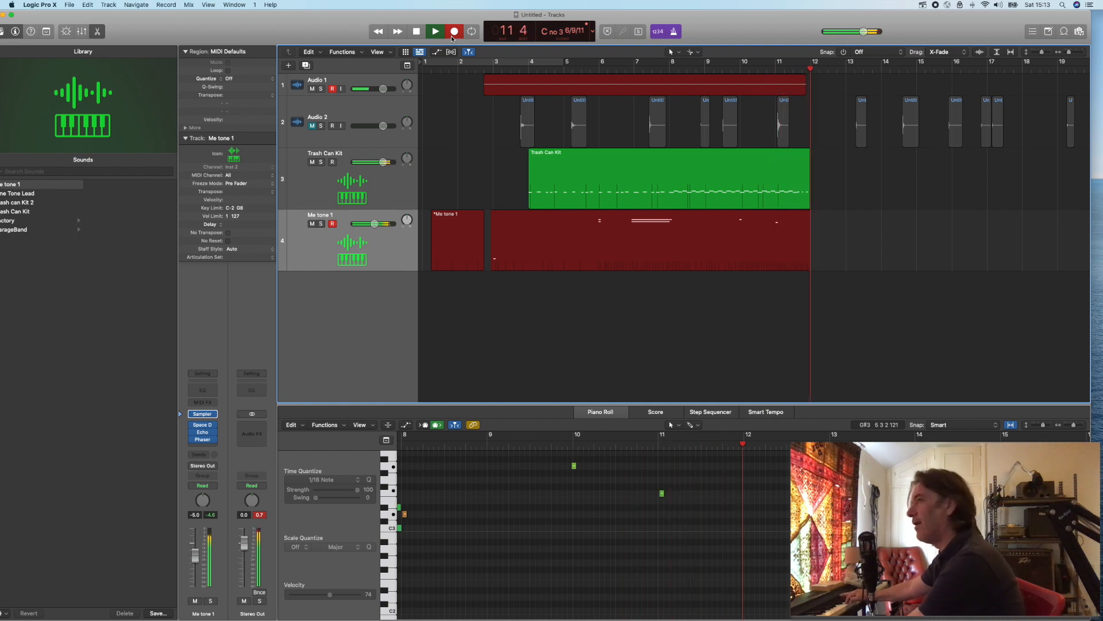
pyautogui.press('space')
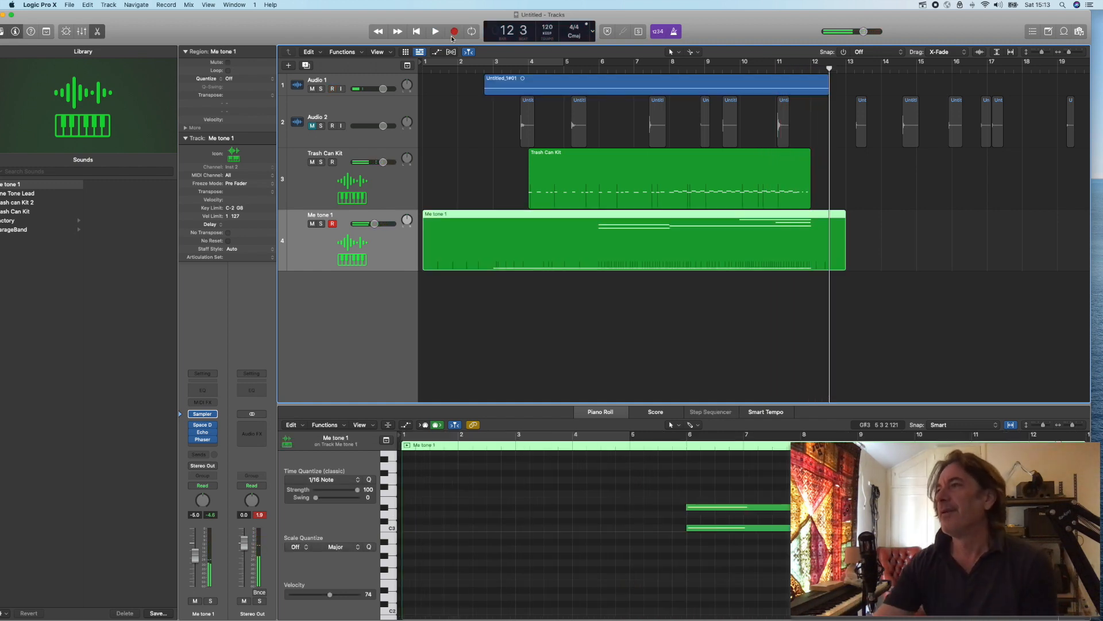
# Play back the recorded part with the beat from bar 2 with the metronome off, and select the Trash Can Kit track
pyautogui.click(475, 65)
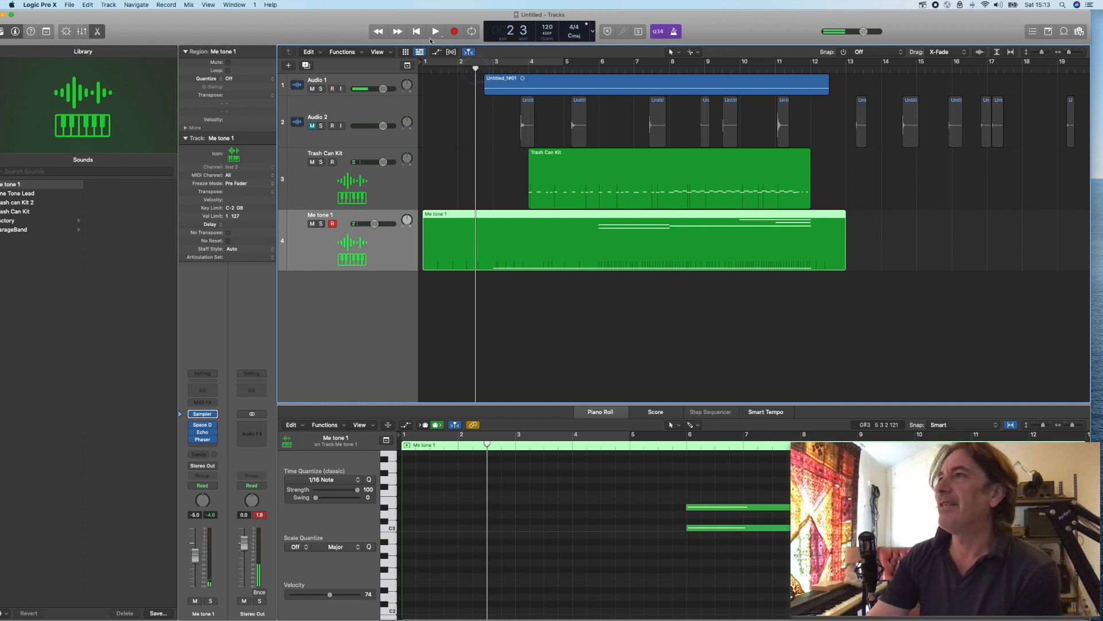
pyautogui.click(436, 32)
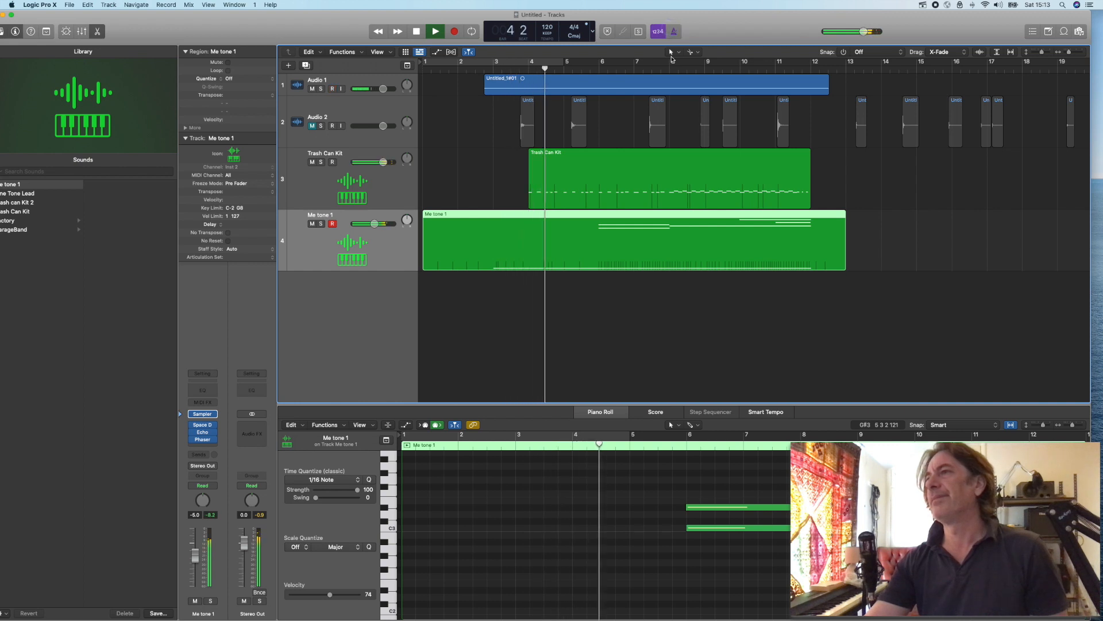
pyautogui.click(399, 187)
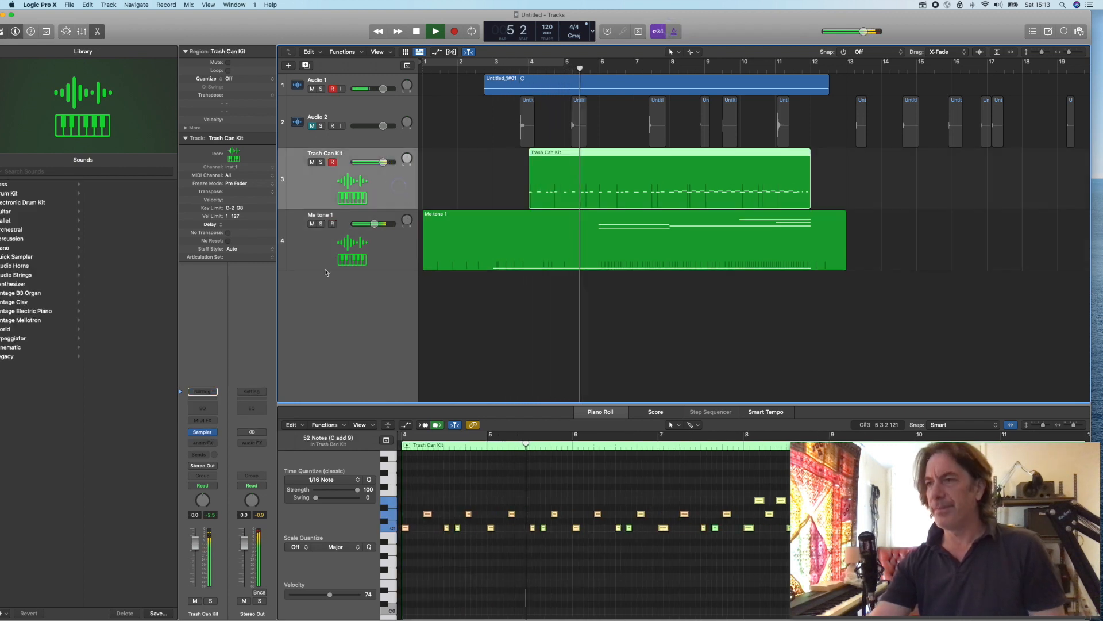
pyautogui.press('space')
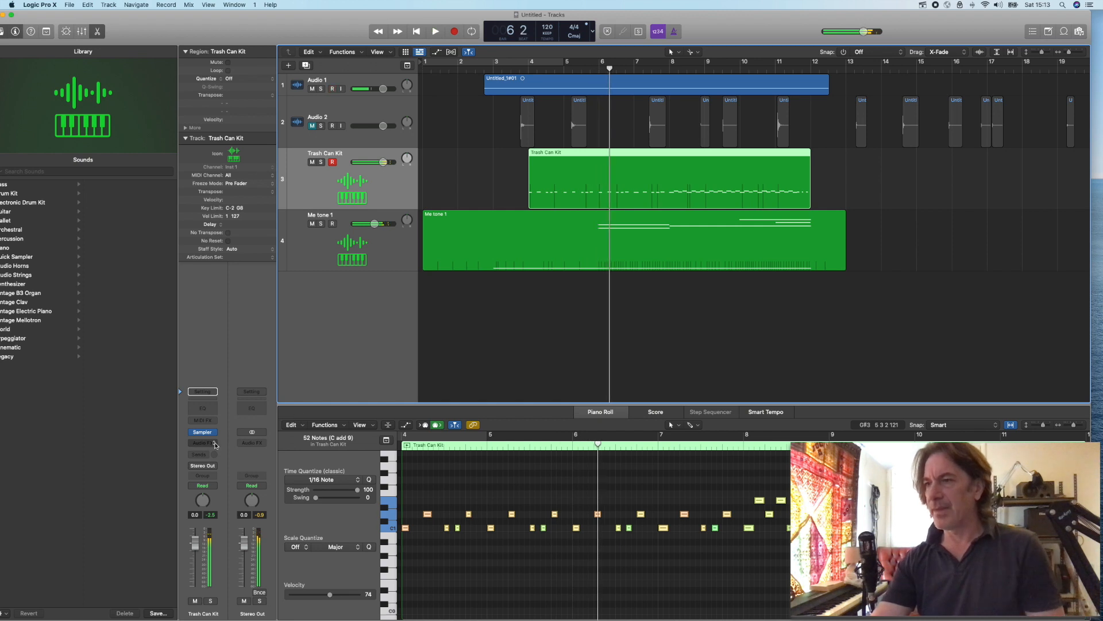
# Insert a stereo Space Designer reverb on the Trash Can Kit track
pyautogui.click(211, 442)
pyautogui.moveTo(233, 475)
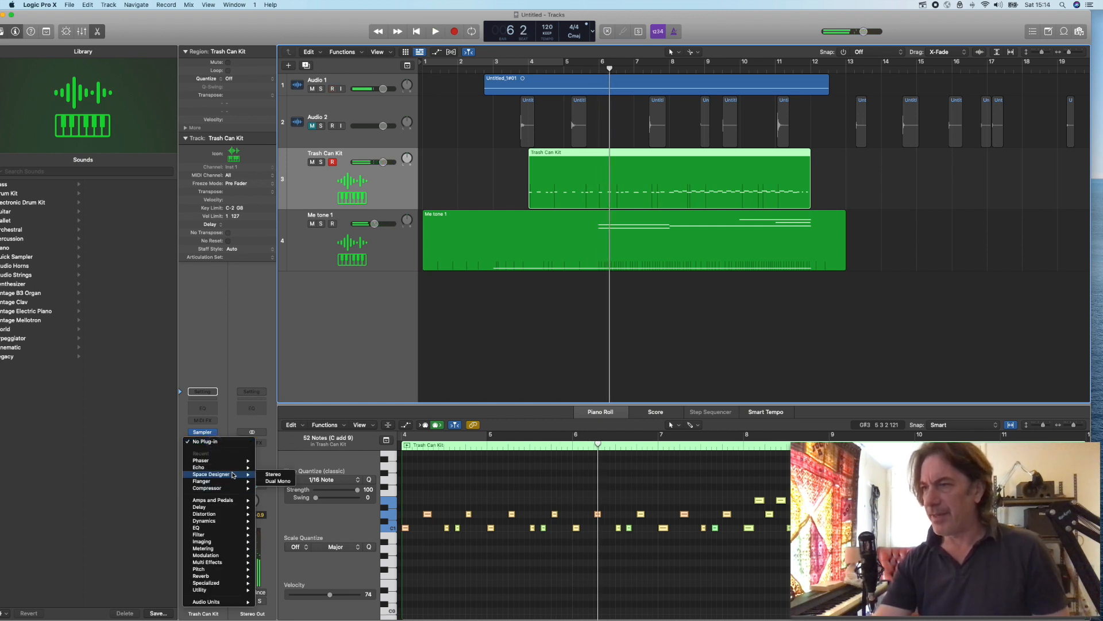
pyautogui.click(280, 474)
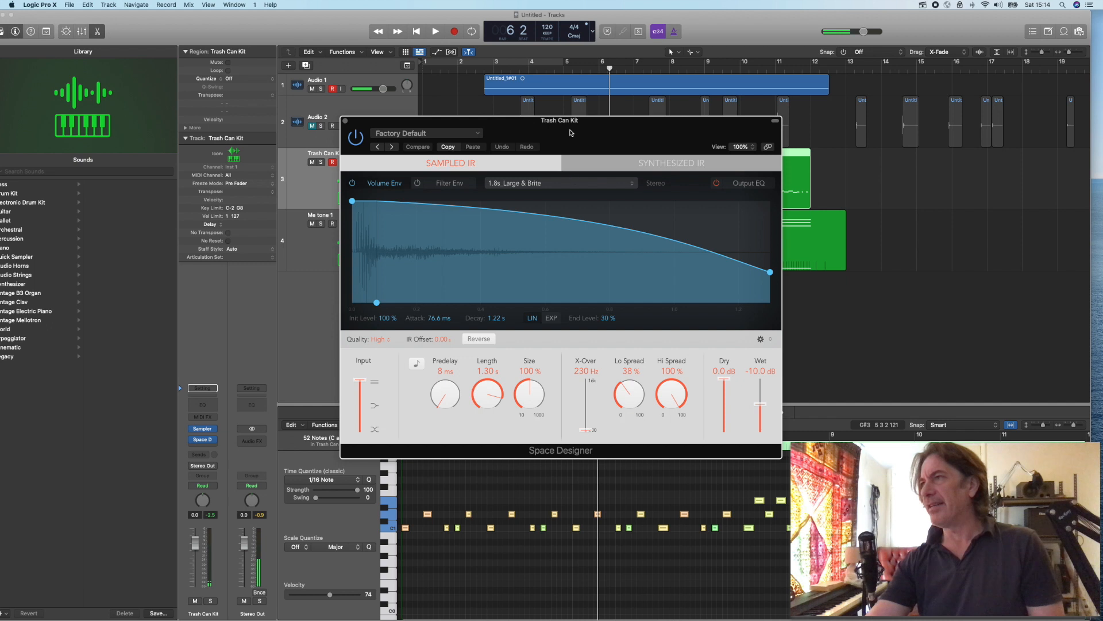
# While playing the beat from bar 3, lower the Space Designer wet level to -24.0 dB, then close the reverb and stop playback
pyautogui.click(515, 69)
pyautogui.press('space')
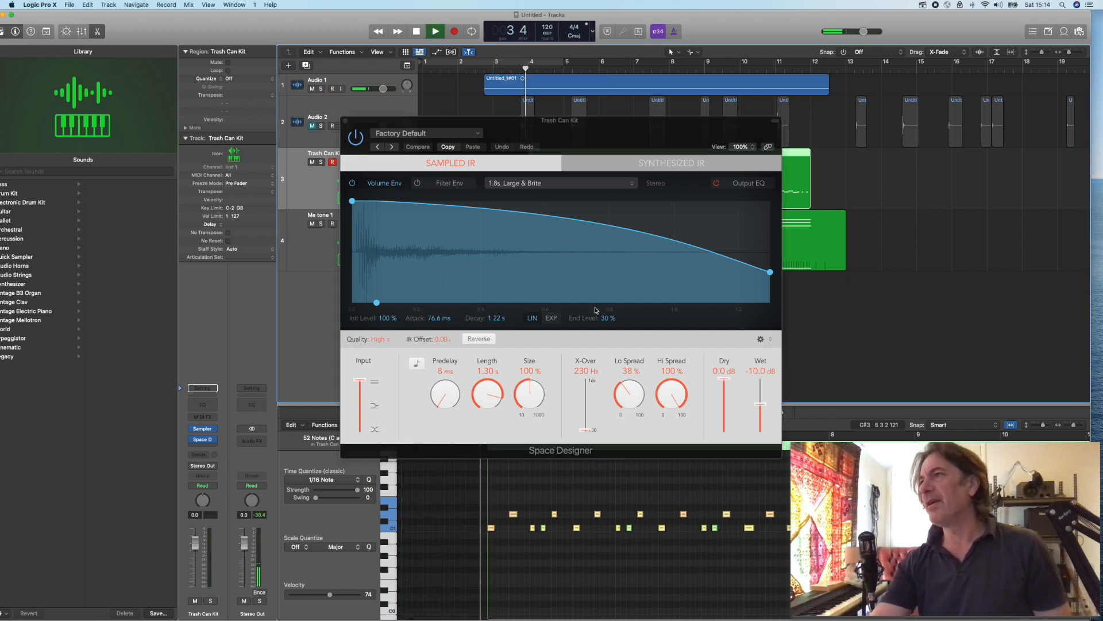
pyautogui.moveTo(761, 402); pyautogui.dragTo(763, 415)
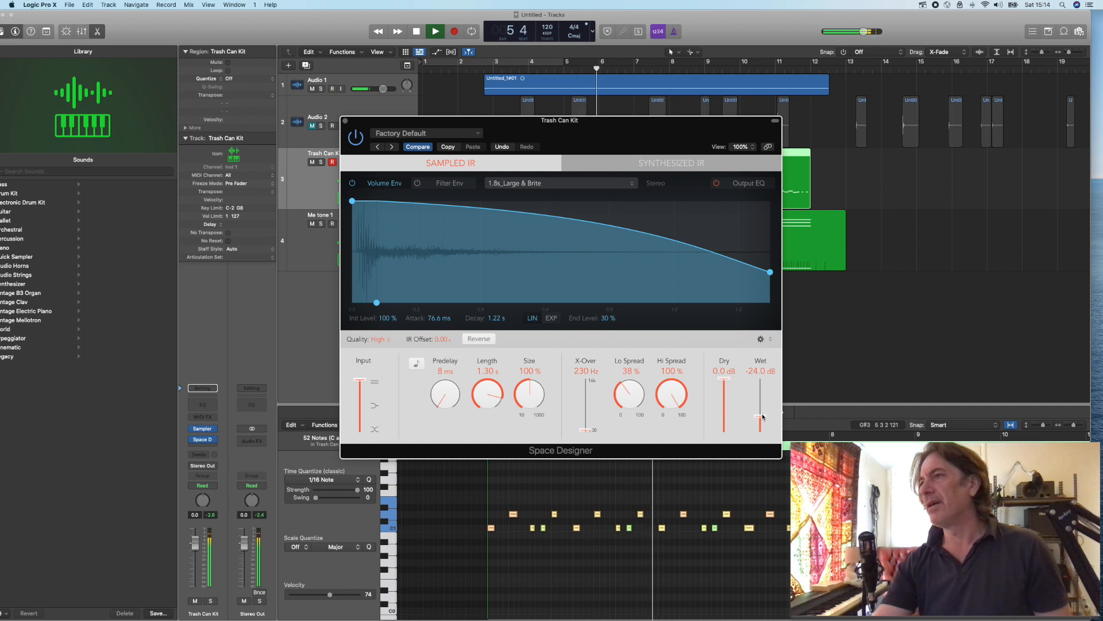
pyautogui.click(346, 122)
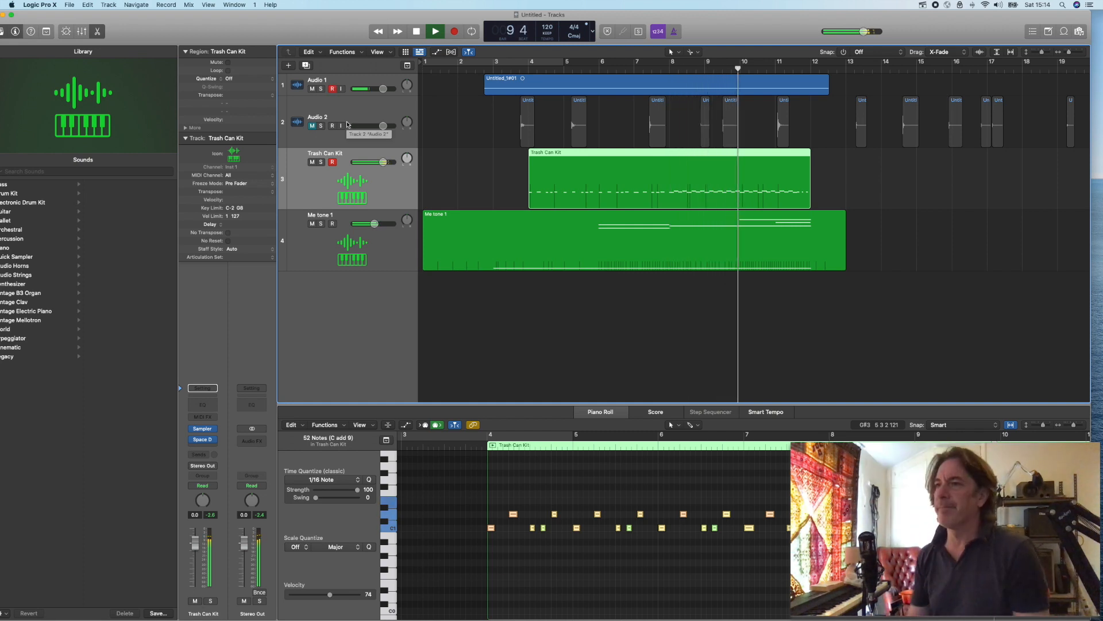
pyautogui.press('space')
# Insert a stereo Delay Designer after the reverb on the Trash Can Kit track and move its window clear of the regions
pyautogui.click(211, 440)
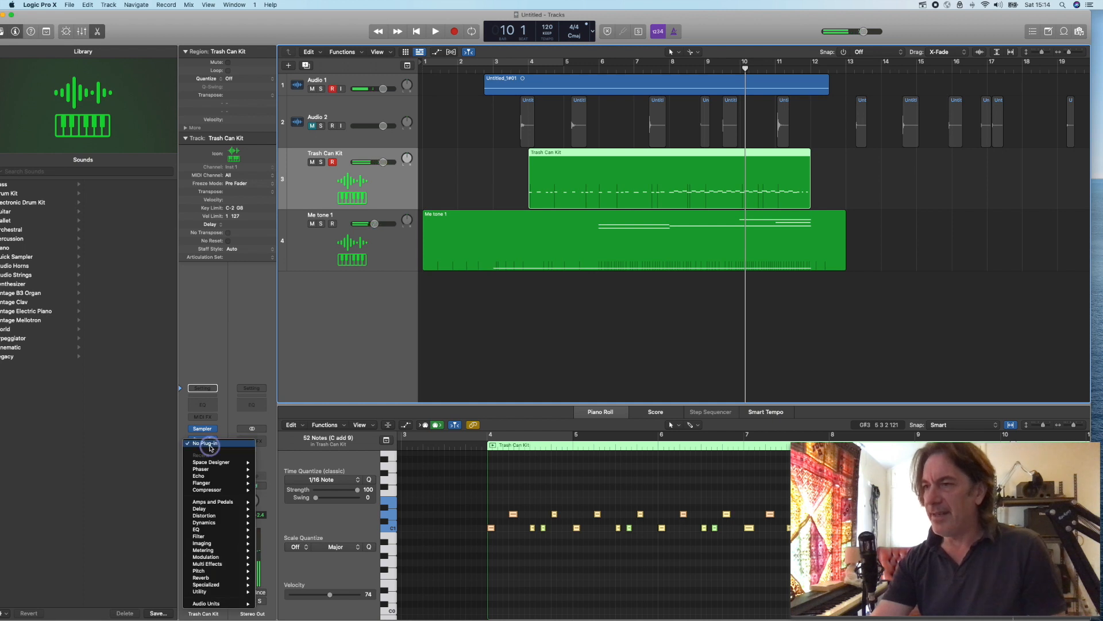
pyautogui.moveTo(227, 510)
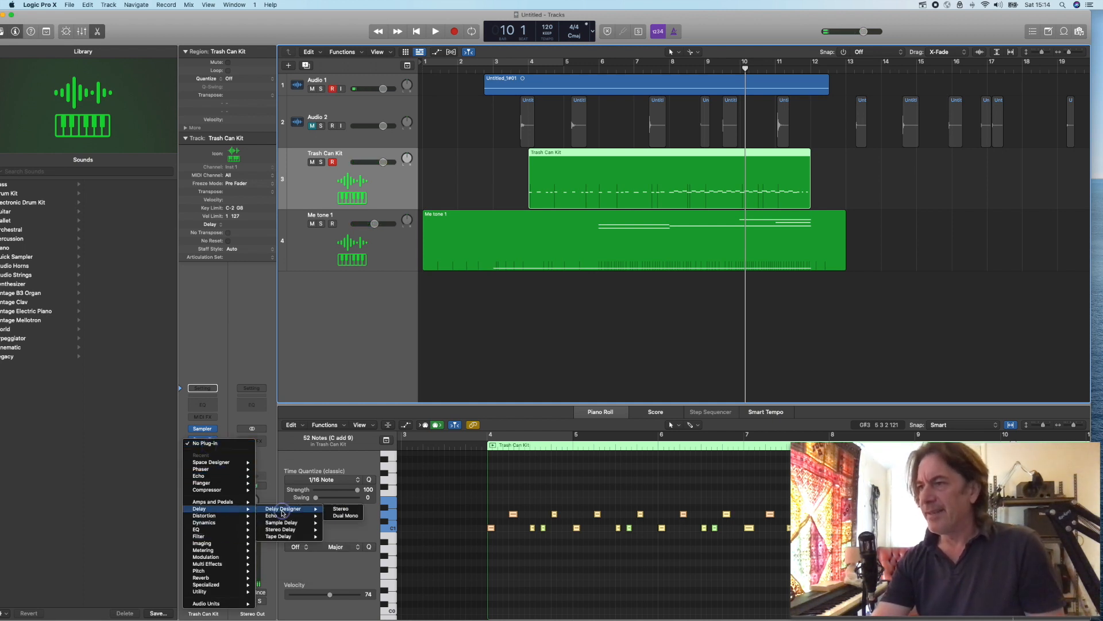
pyautogui.click(342, 509)
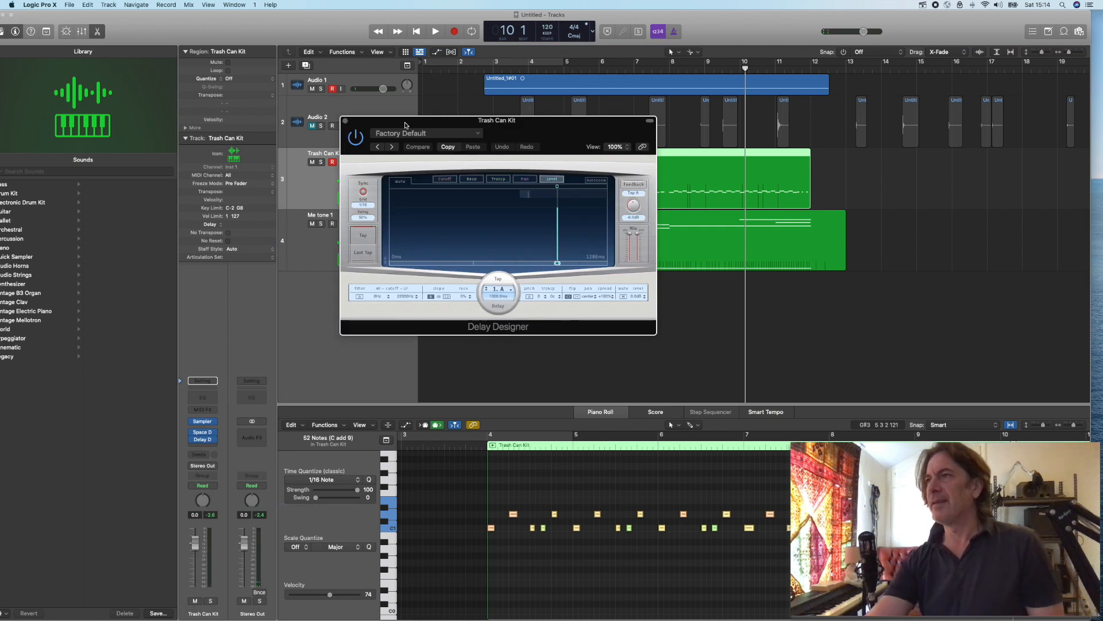
pyautogui.moveTo(405, 124); pyautogui.dragTo(333, 249)
# Load the Simple Filtered preset 1\4 Filter Pan in Delay Designer during playback from bar 3, listen to the end, and close the plug-in
pyautogui.click(496, 68)
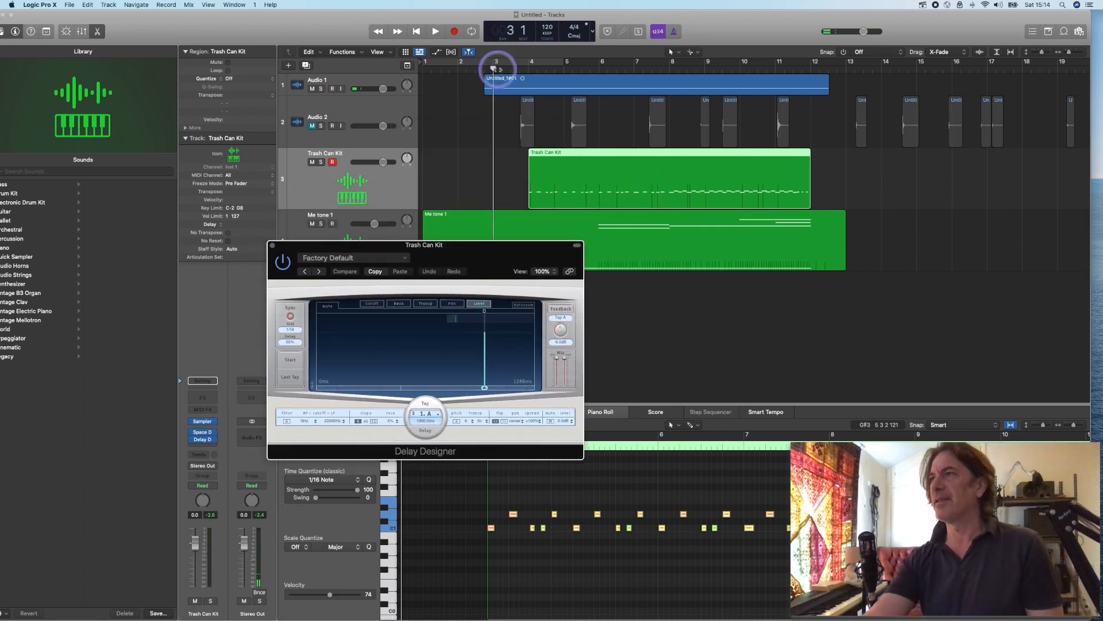
pyautogui.press('space')
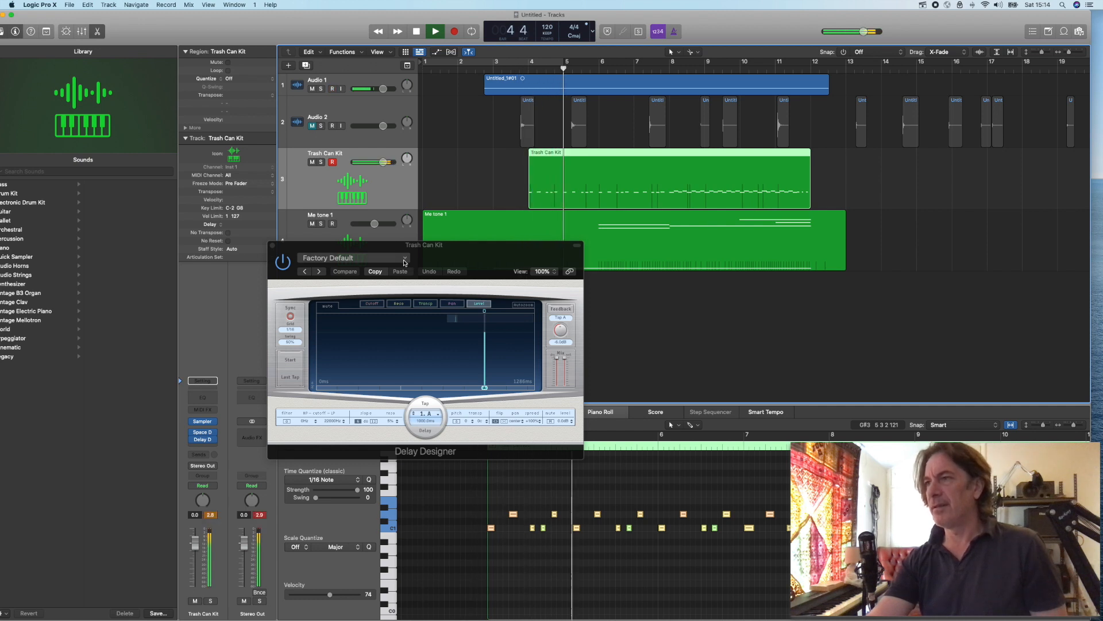
pyautogui.click(405, 257)
pyautogui.moveTo(391, 442)
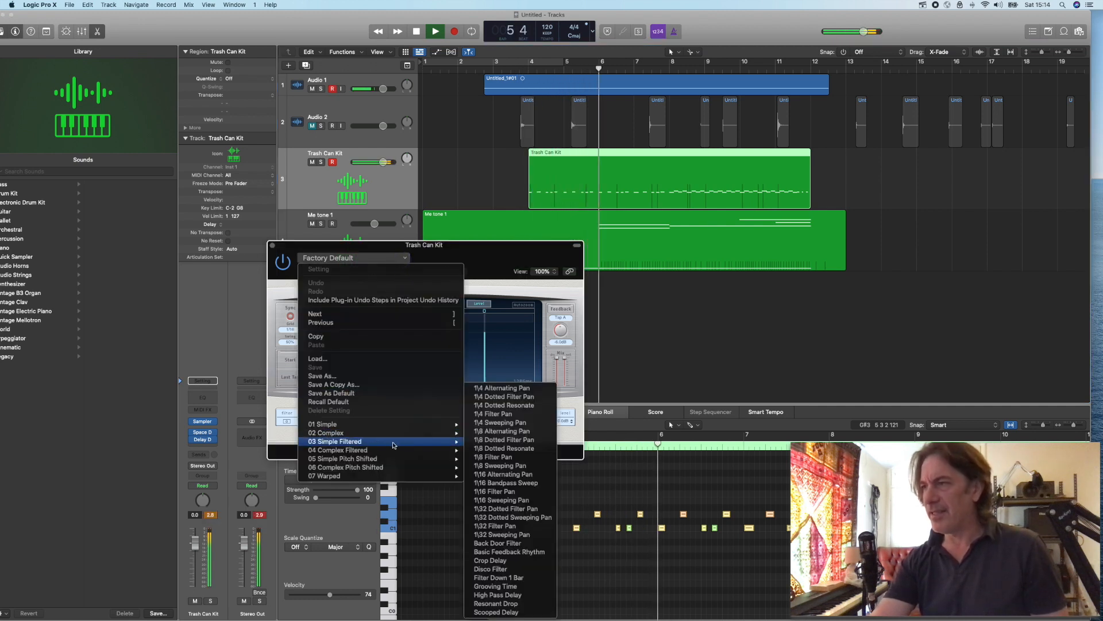
pyautogui.click(516, 415)
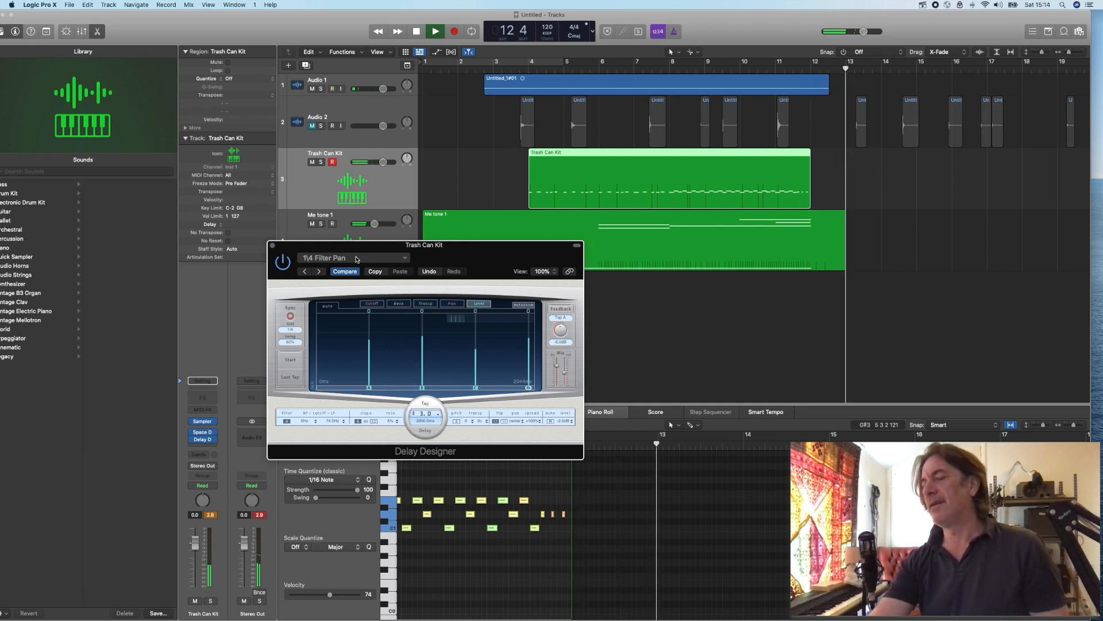
pyautogui.press('space')
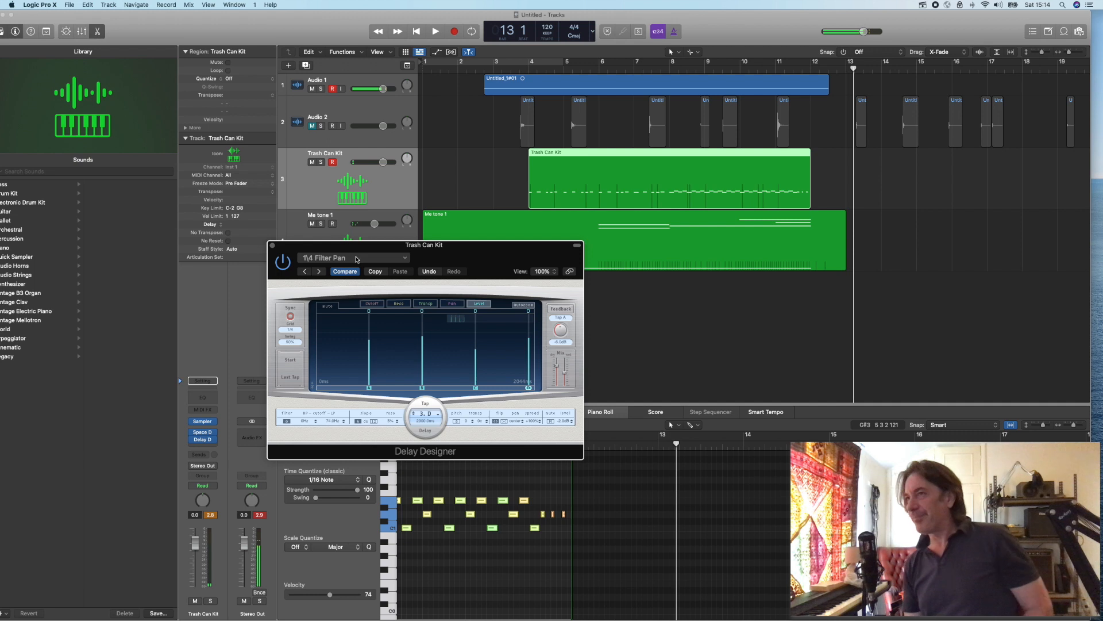
pyautogui.click(273, 246)
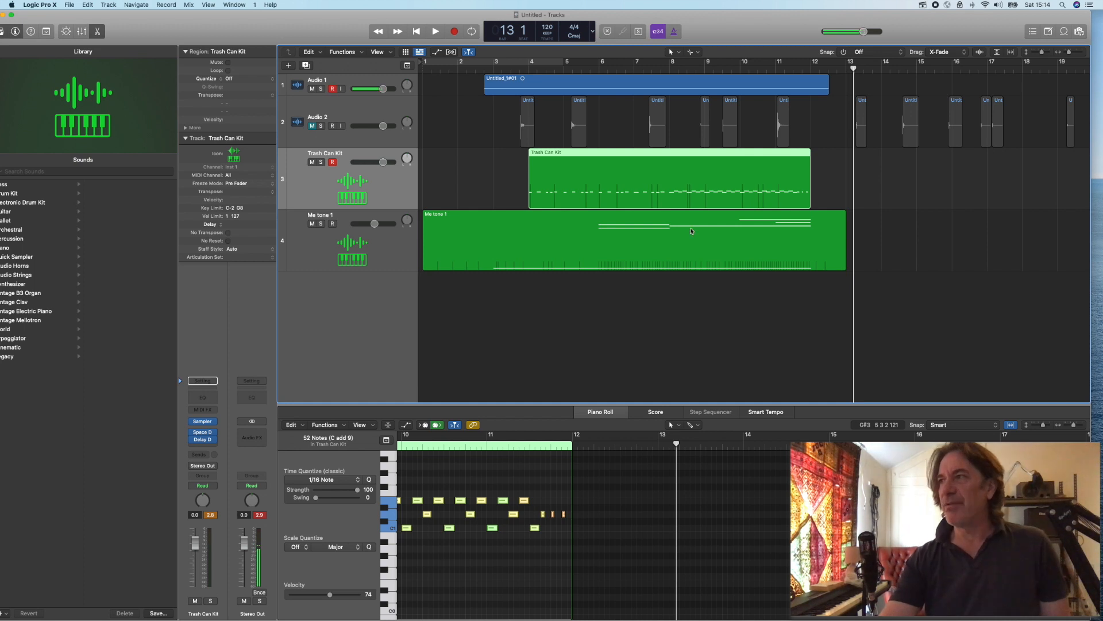
pyautogui.click(923, 5)
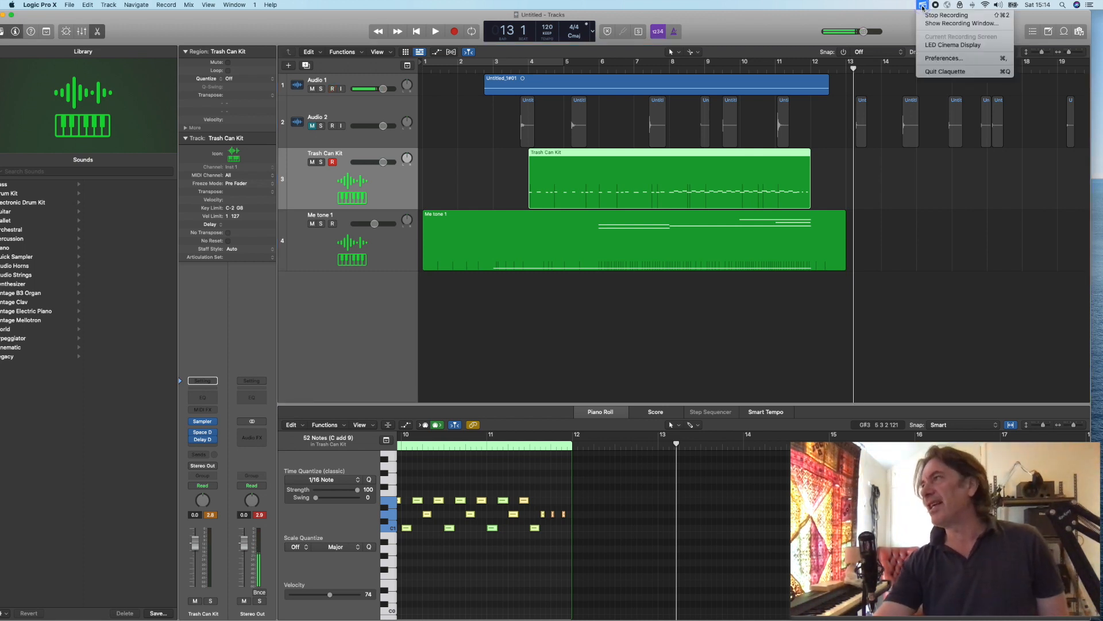